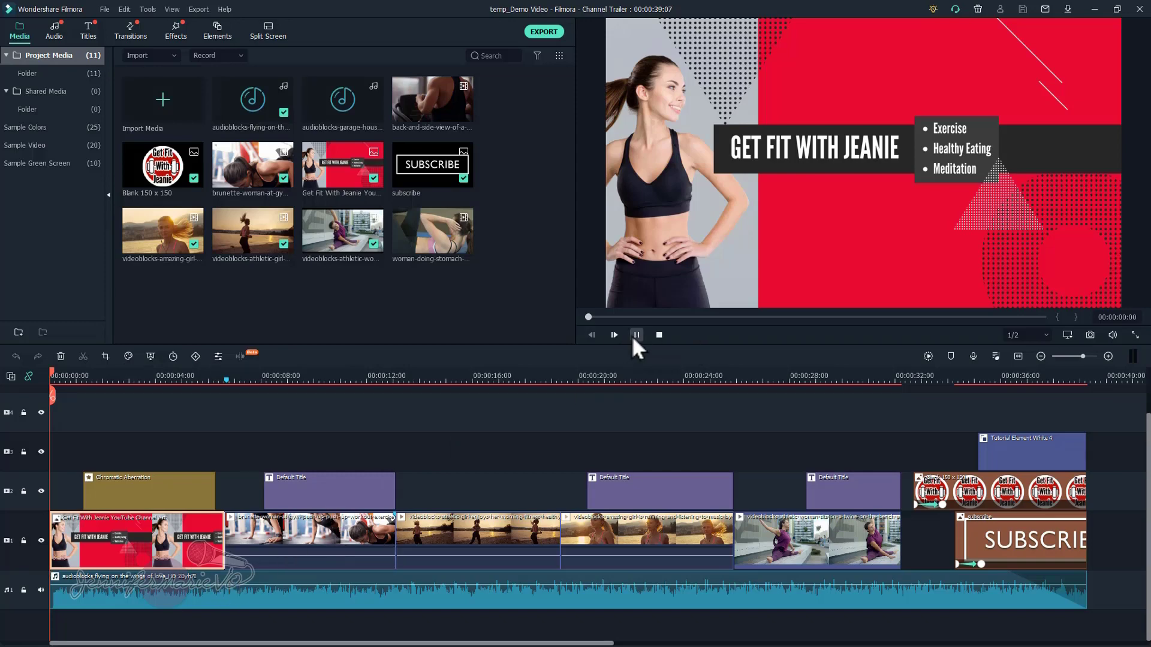
- Preview the finished channel trailer by playing part of it and scrubbing to the effects section and the subscribe ending
click(636, 335)
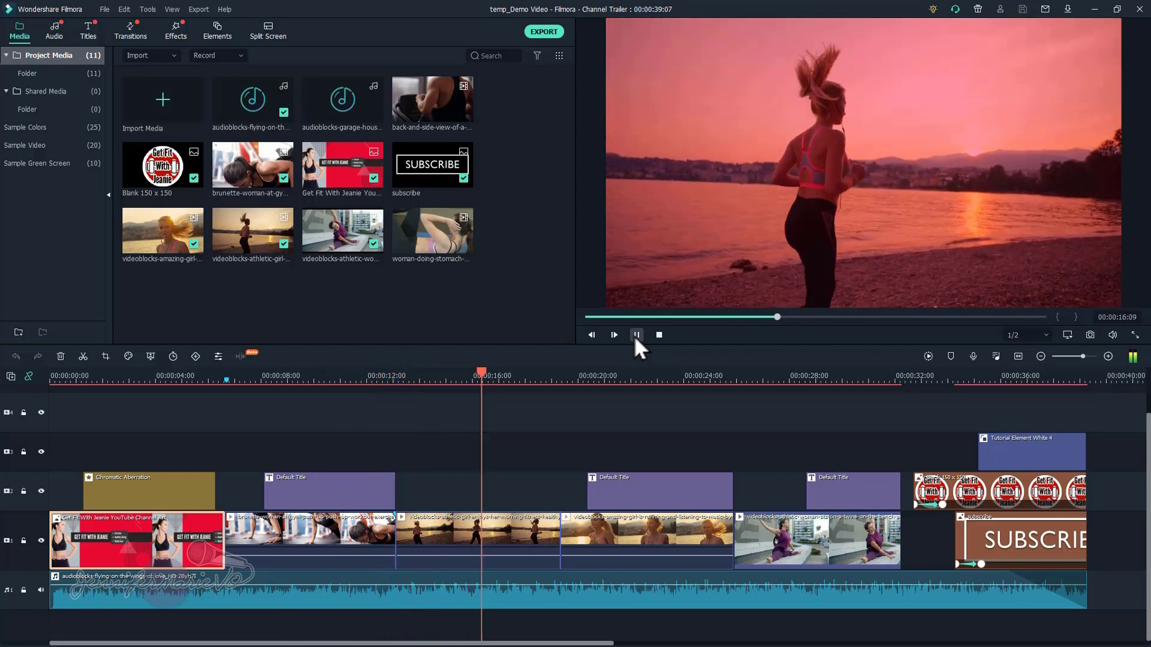
click(636, 335)
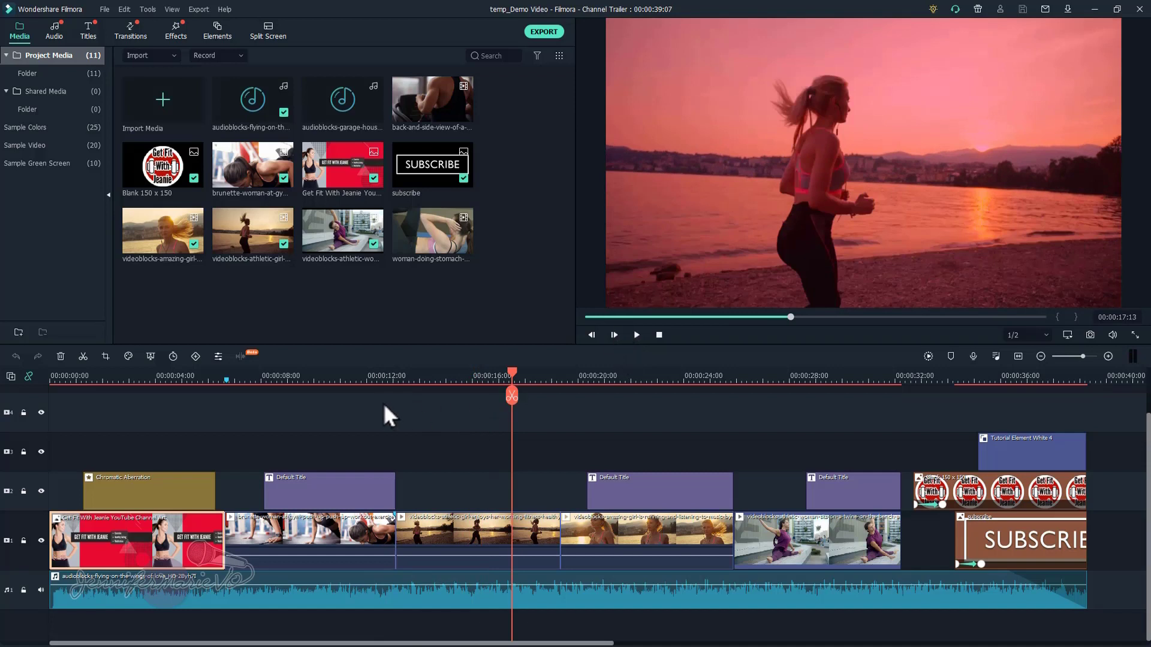
drag(514, 373, 172, 393)
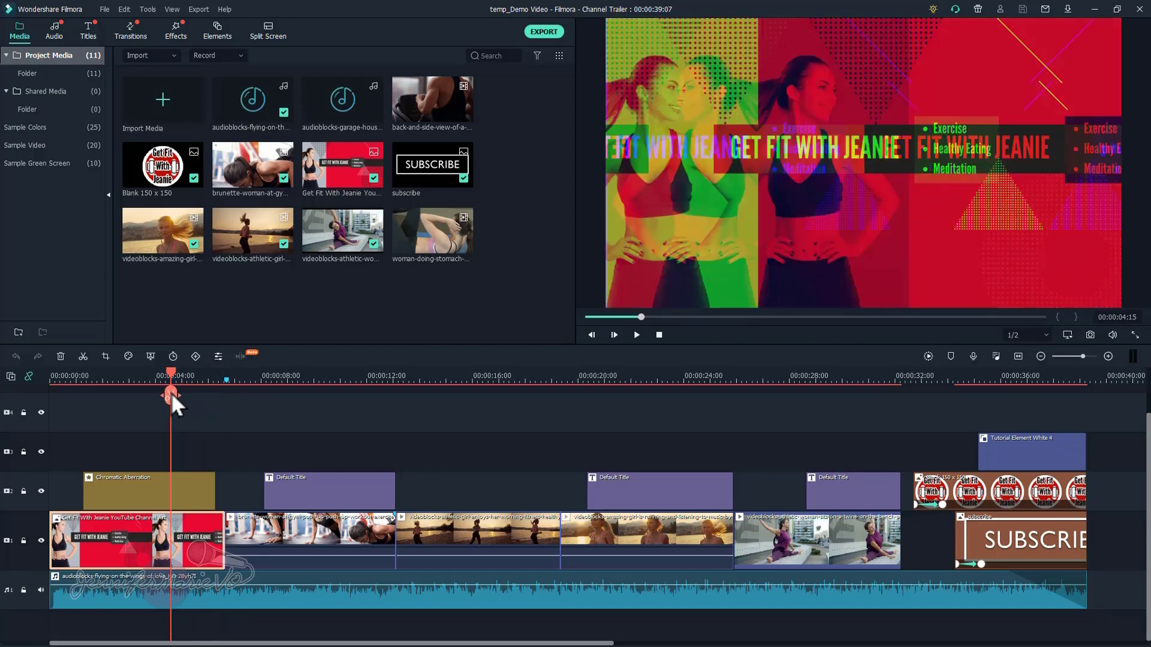
click(912, 376)
drag(915, 384, 1048, 390)
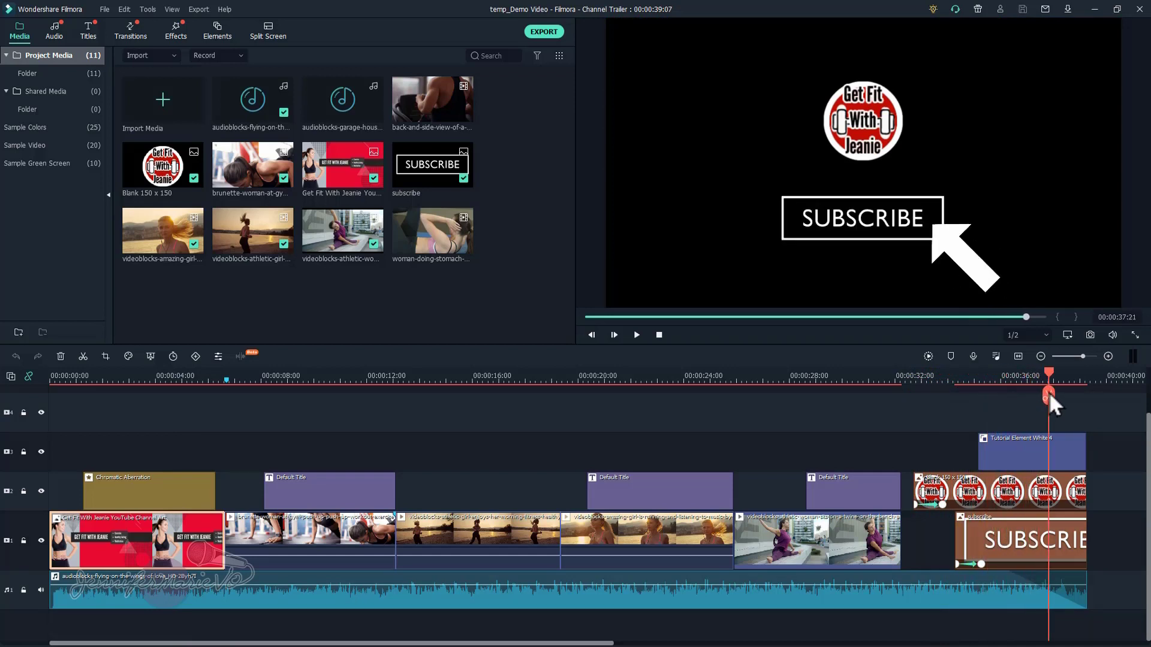
- Create a new project with the 16:9 (Widescreen) aspect ratio
click(105, 6)
mouse_move(100, 29)
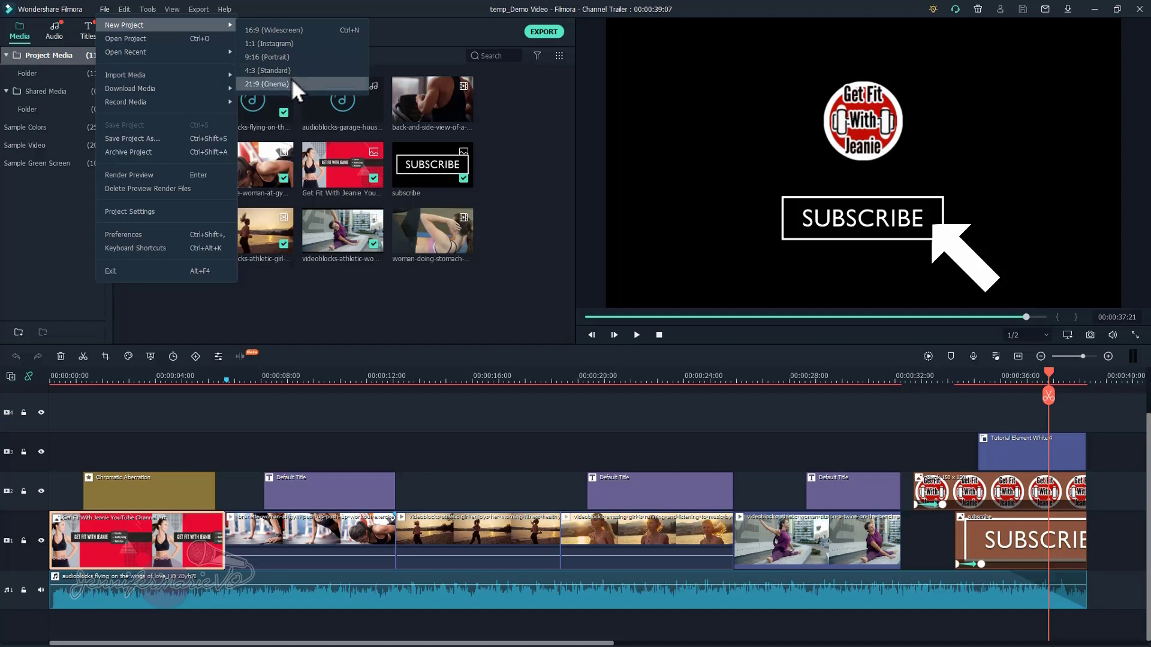
click(285, 31)
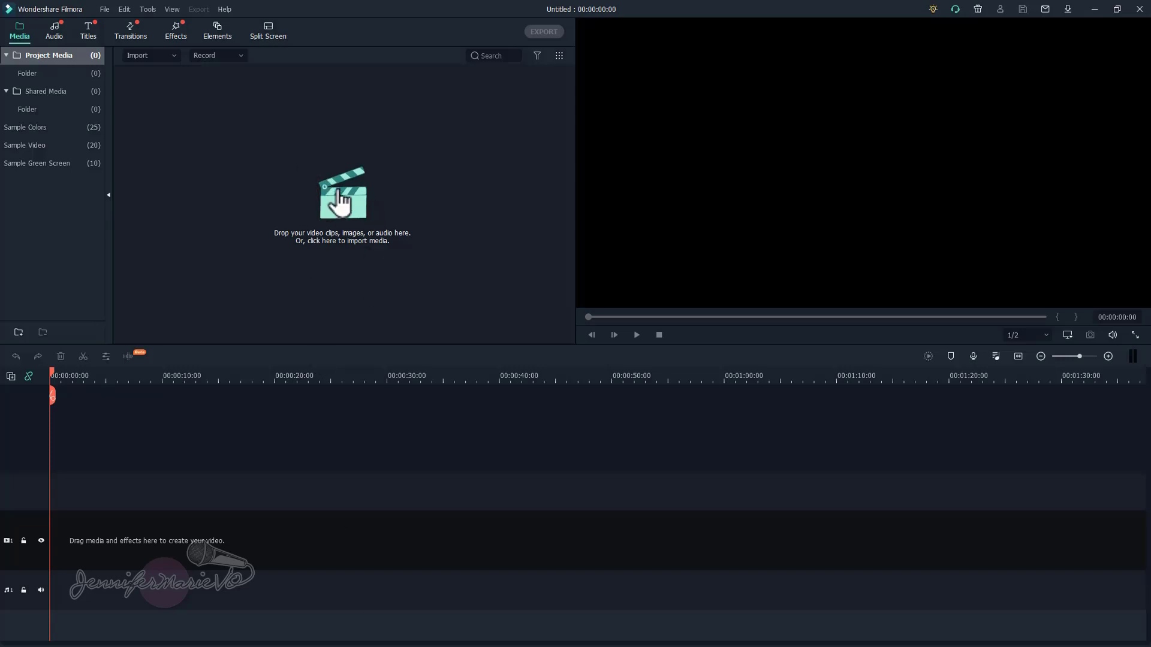
- Import the channel art, Logo, subscribe image and Workout 1 to 4 clips from the demo video folder
click(339, 198)
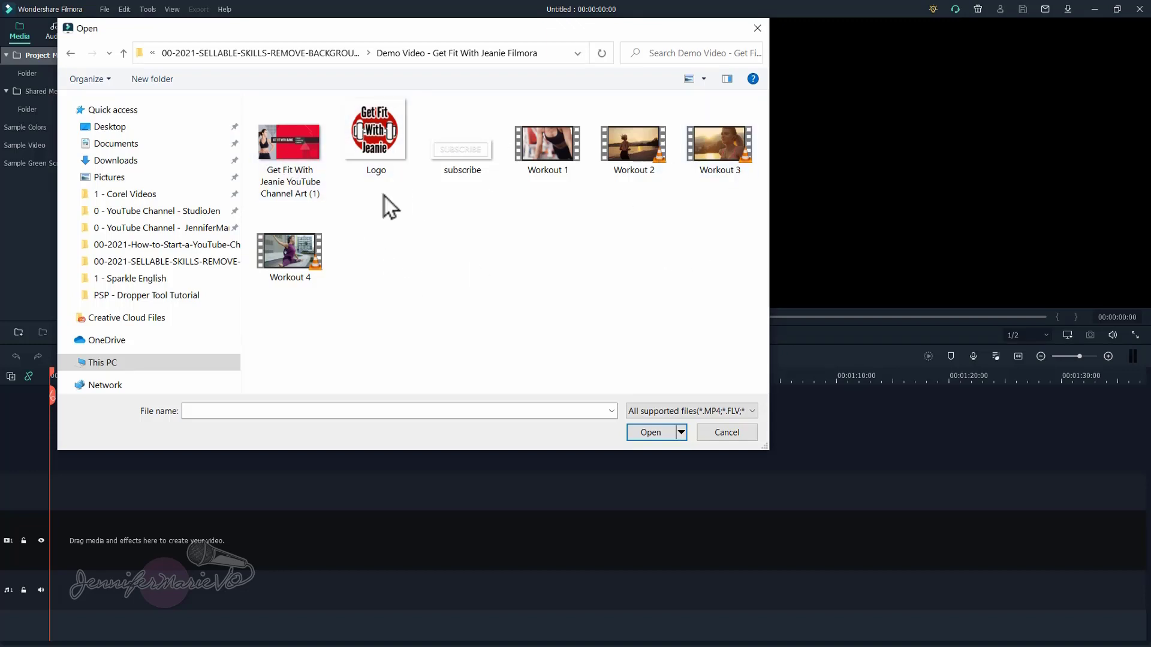
click(321, 277)
drag(288, 345, 710, 131)
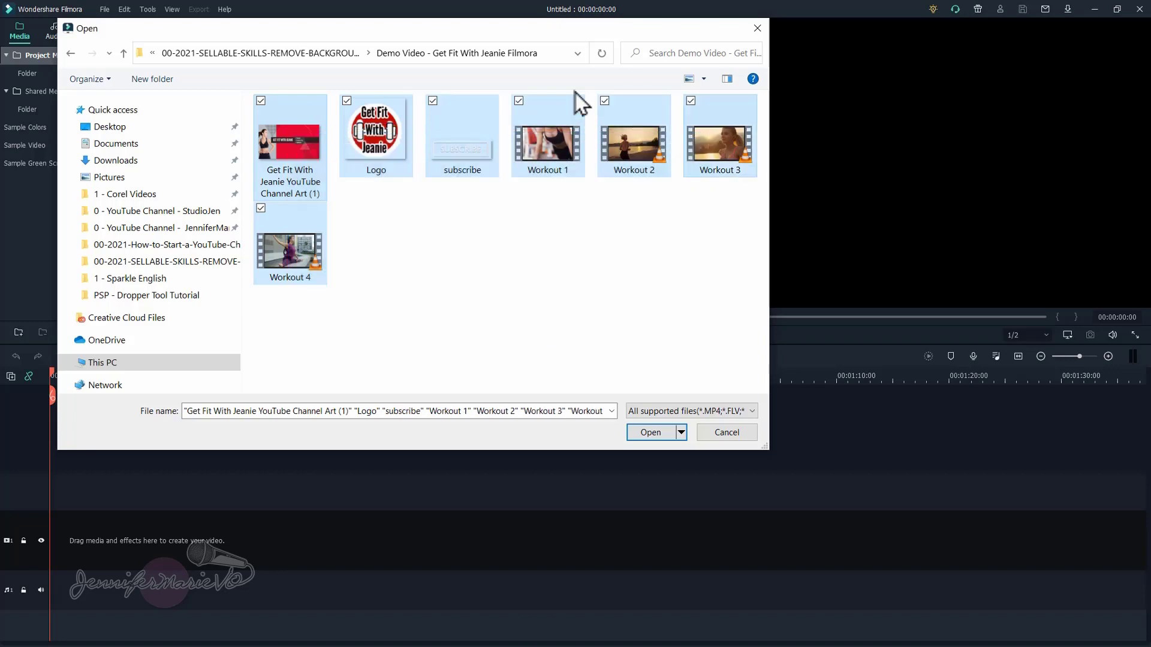
click(653, 436)
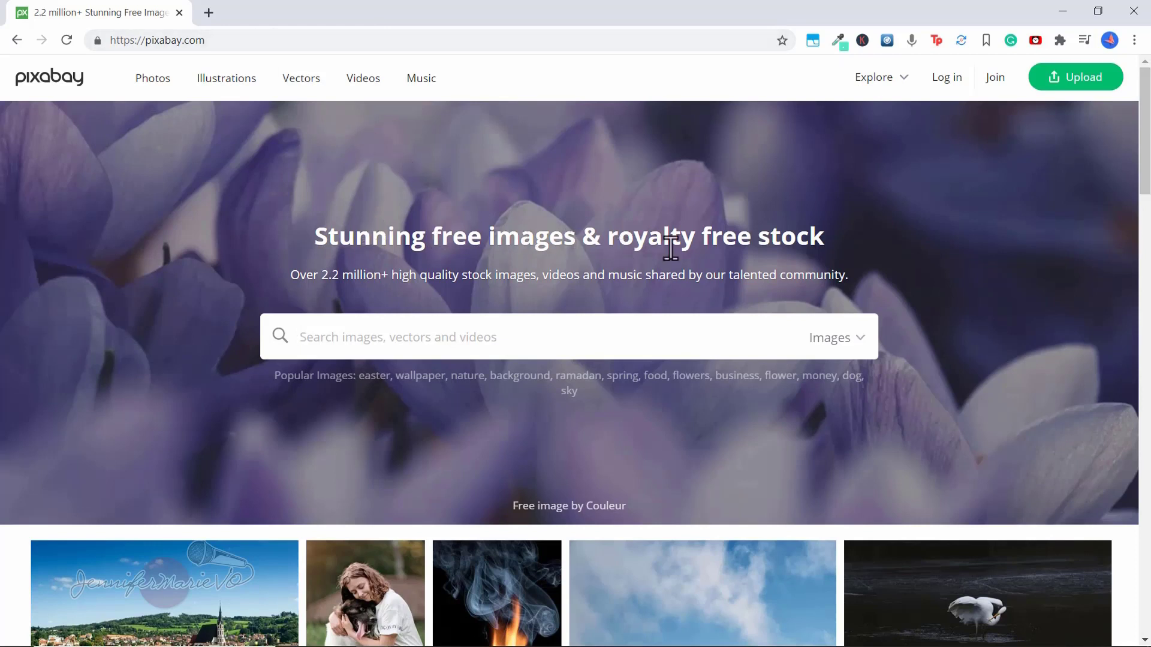
- On the Pixabay website, search the videos for "fitness" and browse the stock clips
click(834, 339)
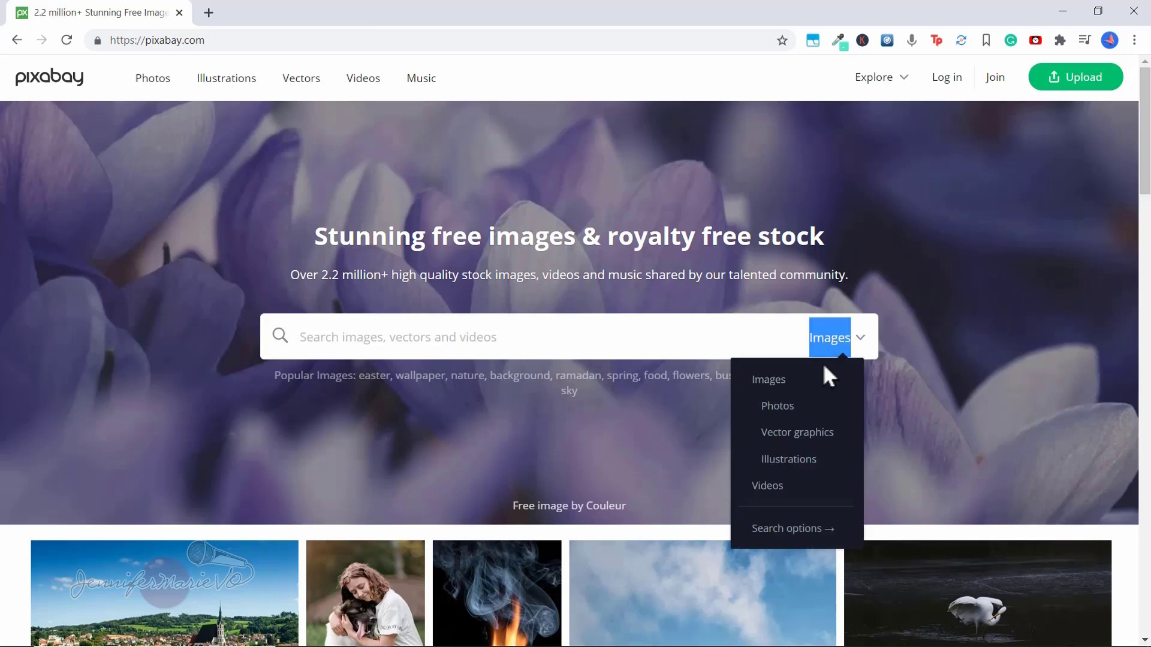
click(767, 485)
text(fitness)
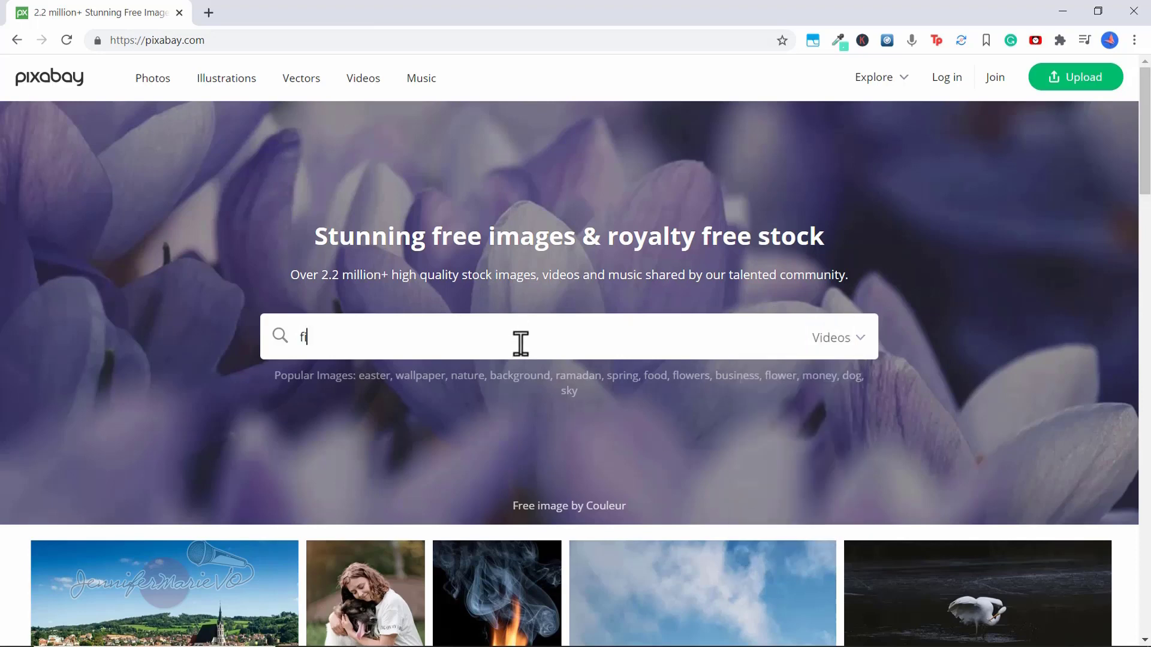
key(Return)
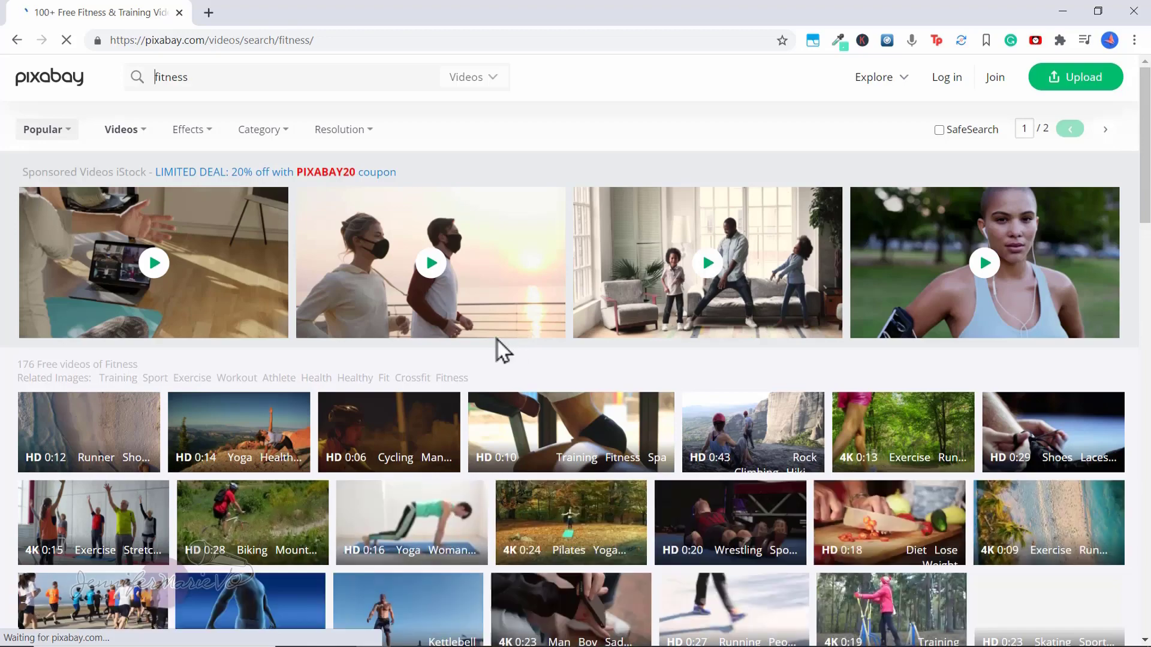
scroll(506, 350, down, 4)
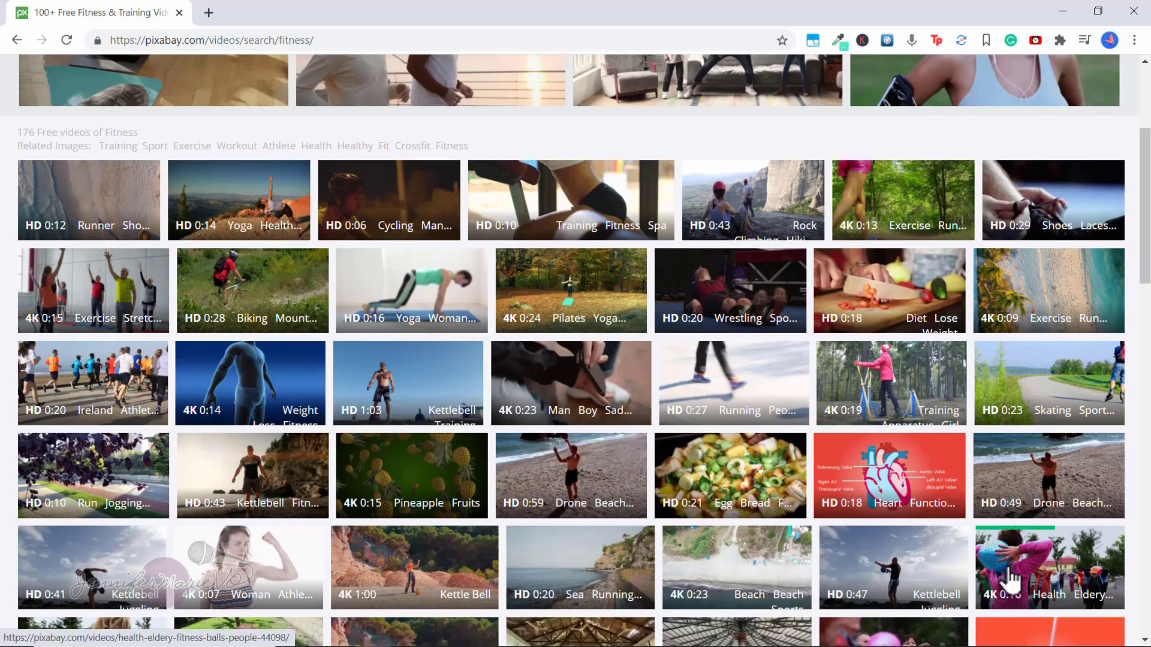
scroll(989, 546, up, 3)
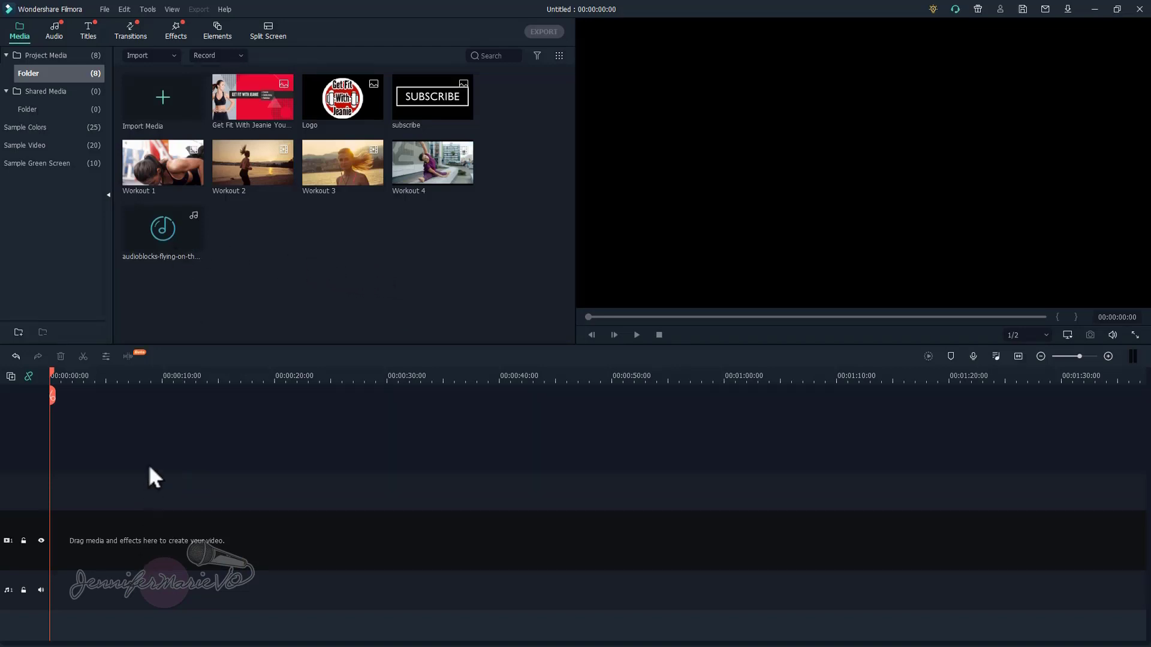
- Place the music on an audio track and the channel art at the video track's start, extending the image to about 8.7 seconds
drag(141, 244, 52, 636)
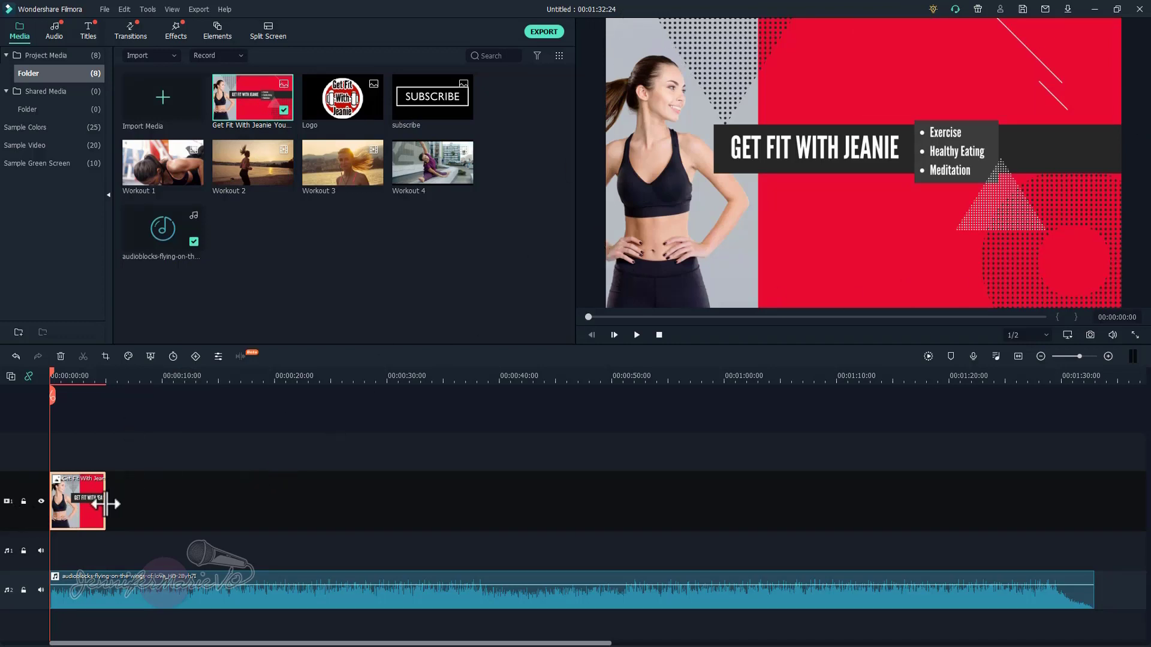
drag(105, 504, 147, 513)
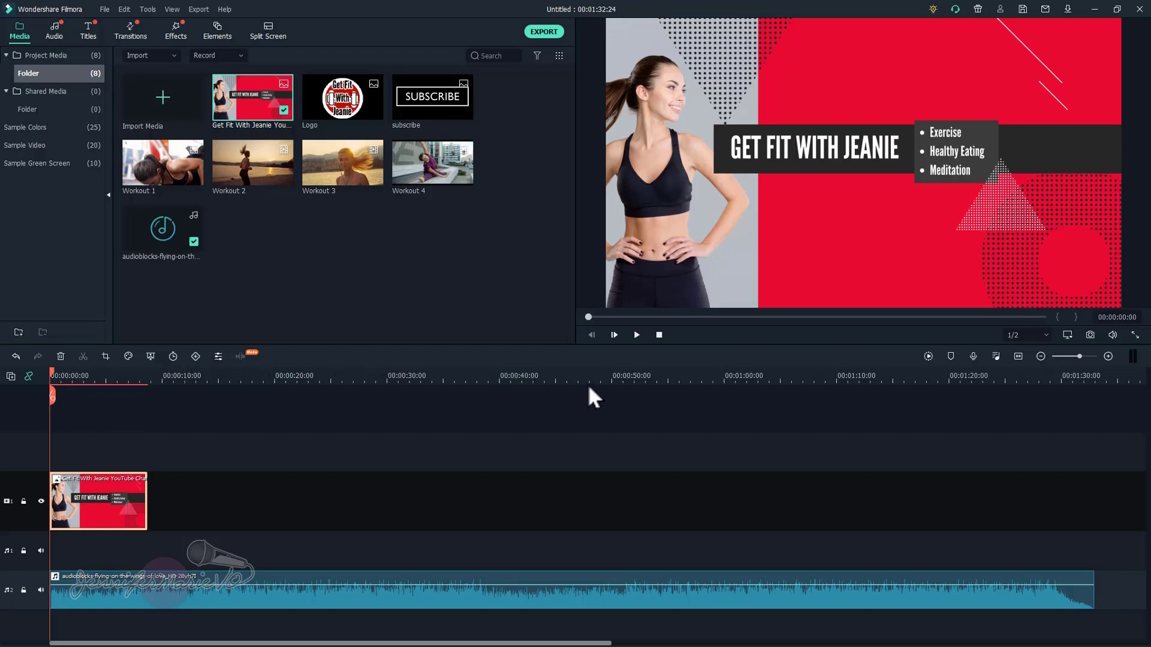
- Play up to the music's change, split the channel art clip at 00:00:06:16 and delete the part after it
click(637, 335)
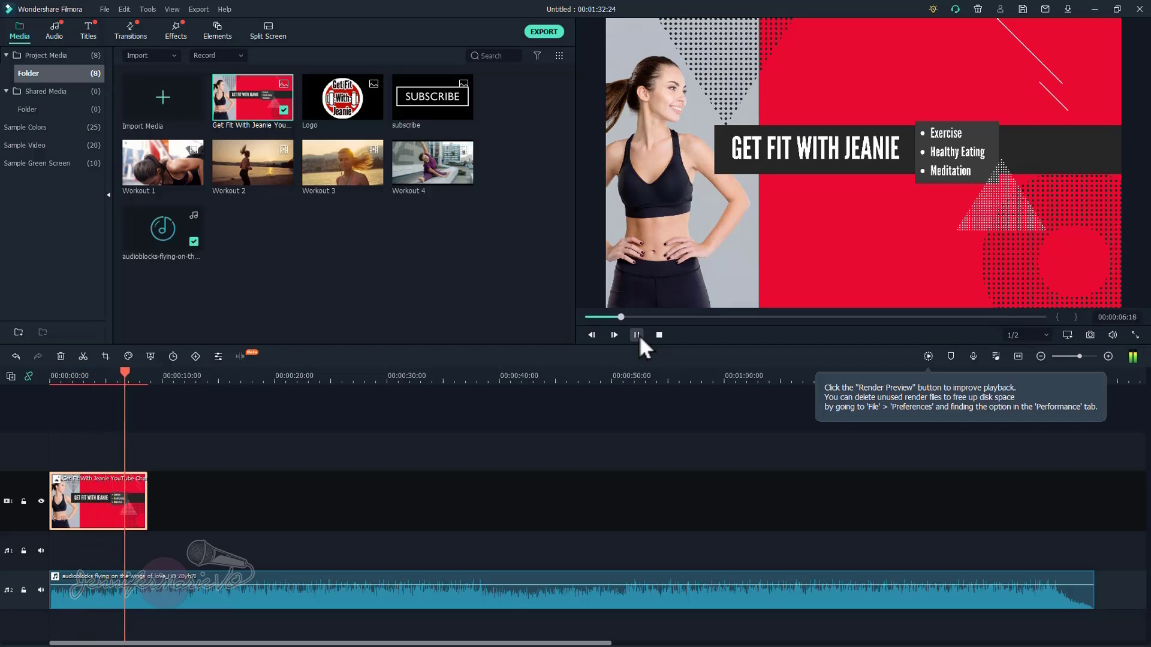
click(637, 334)
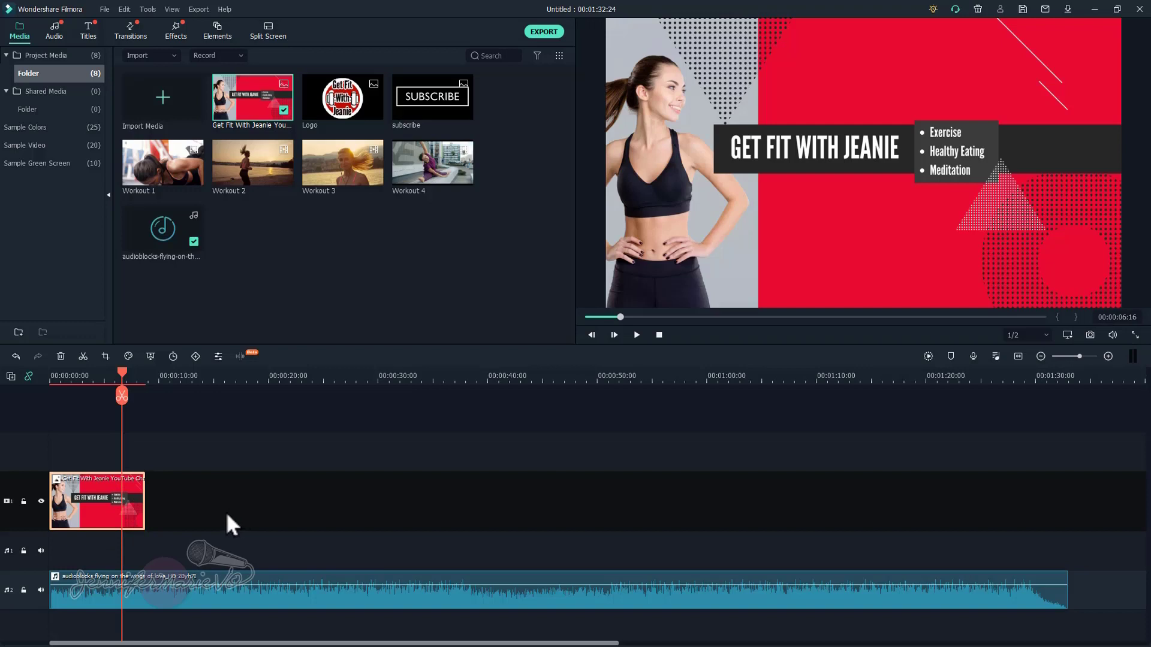
click(125, 394)
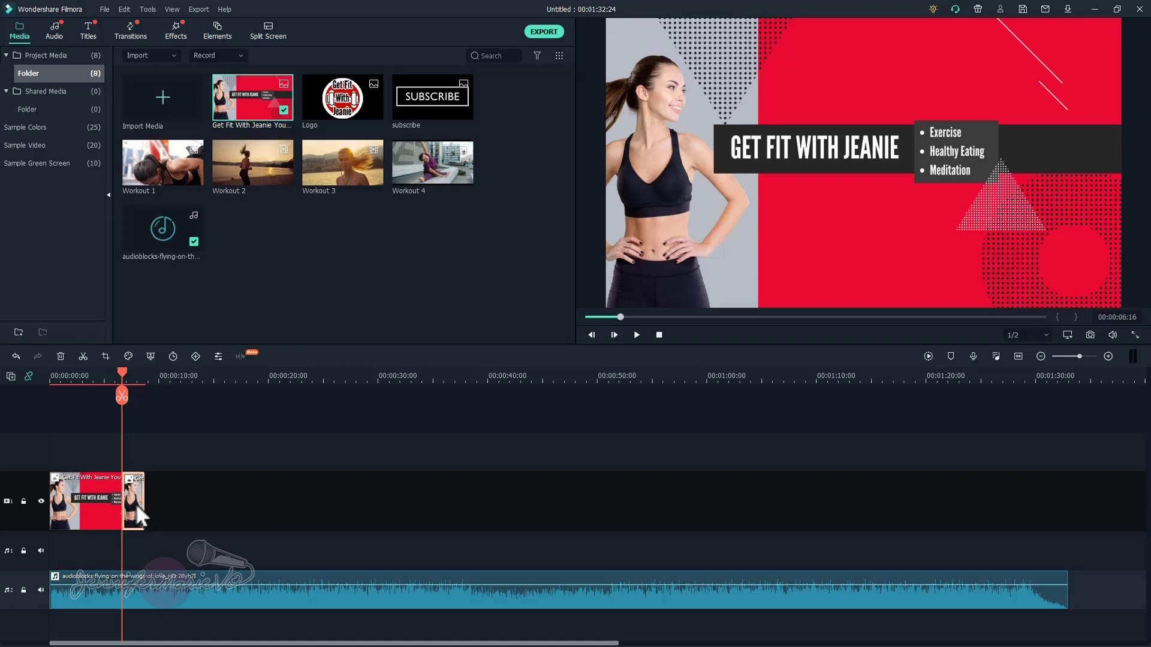
key(Delete)
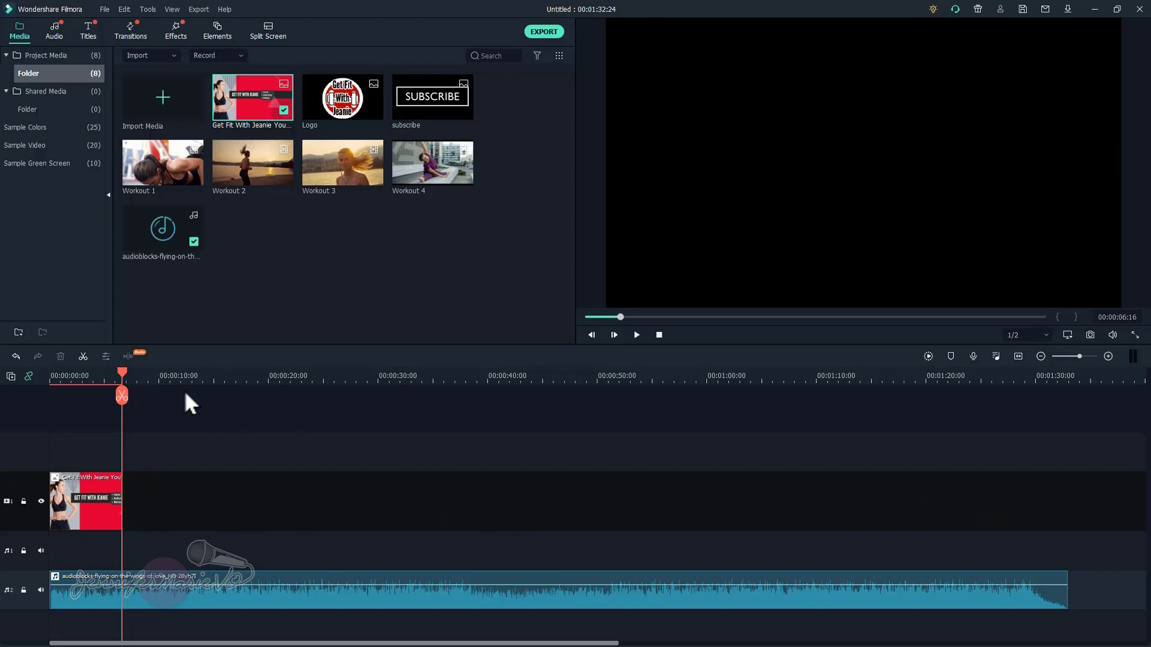
- Add timeline markers at 00:00:06:16 and at about 15, 19, 26 and 31 seconds
click(953, 358)
drag(126, 372, 157, 372)
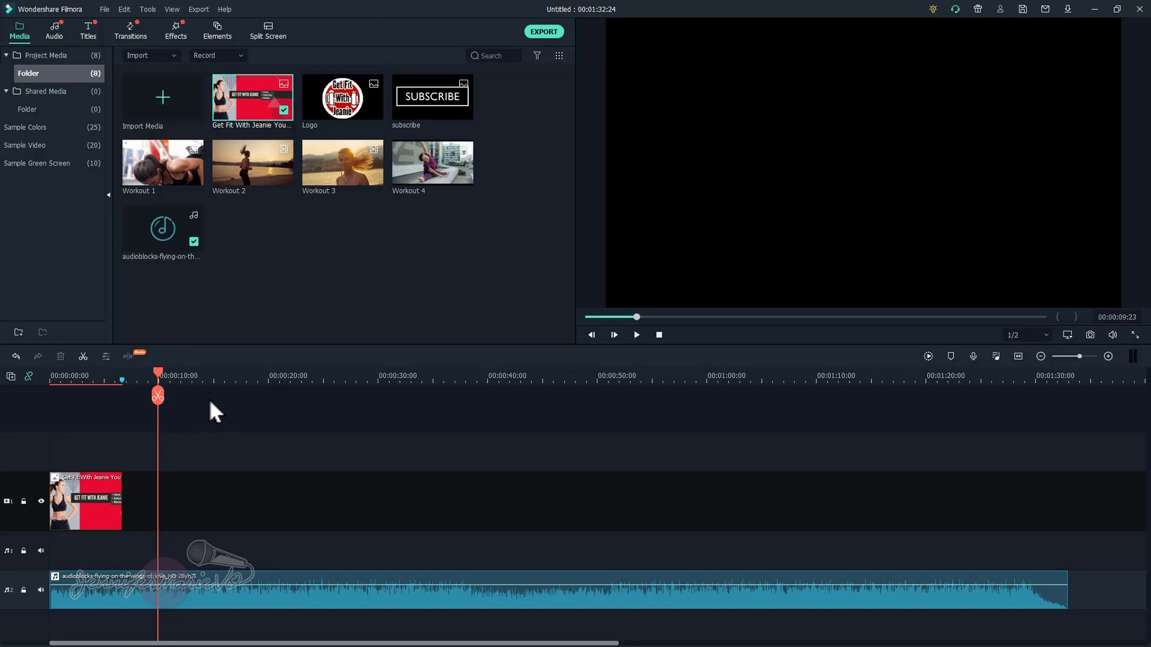
drag(159, 376, 217, 375)
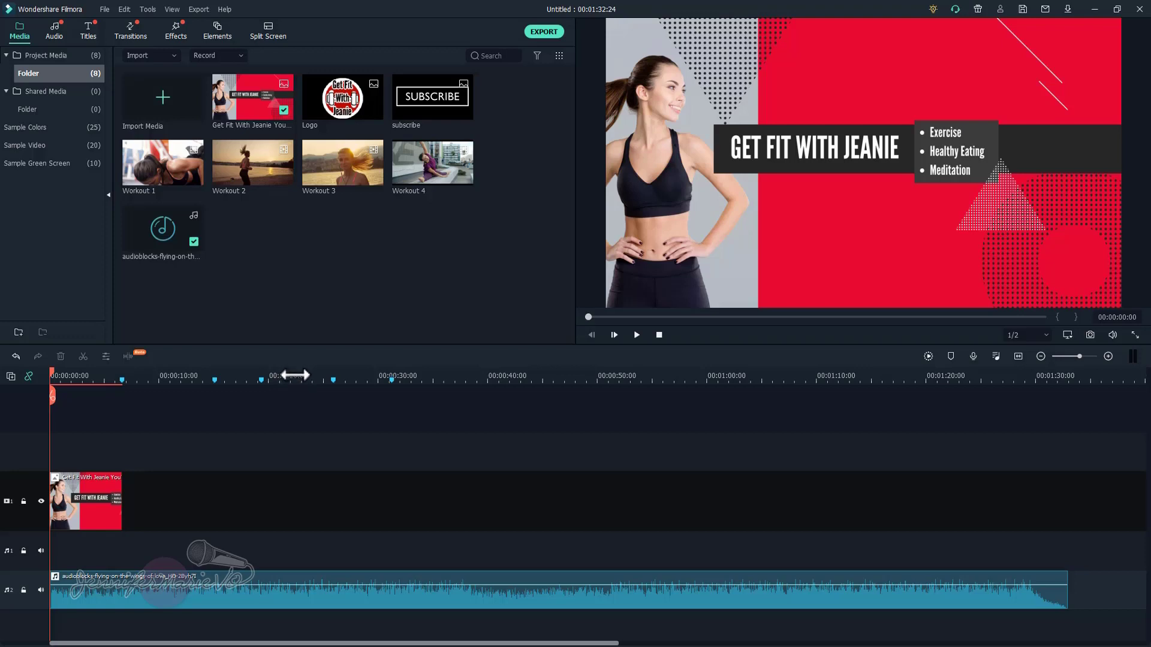
- Place Workout 1 directly after the channel art on the video track, keeping the project settings of 1920 x 1080 25fps
drag(300, 376, 428, 375)
click(1044, 358)
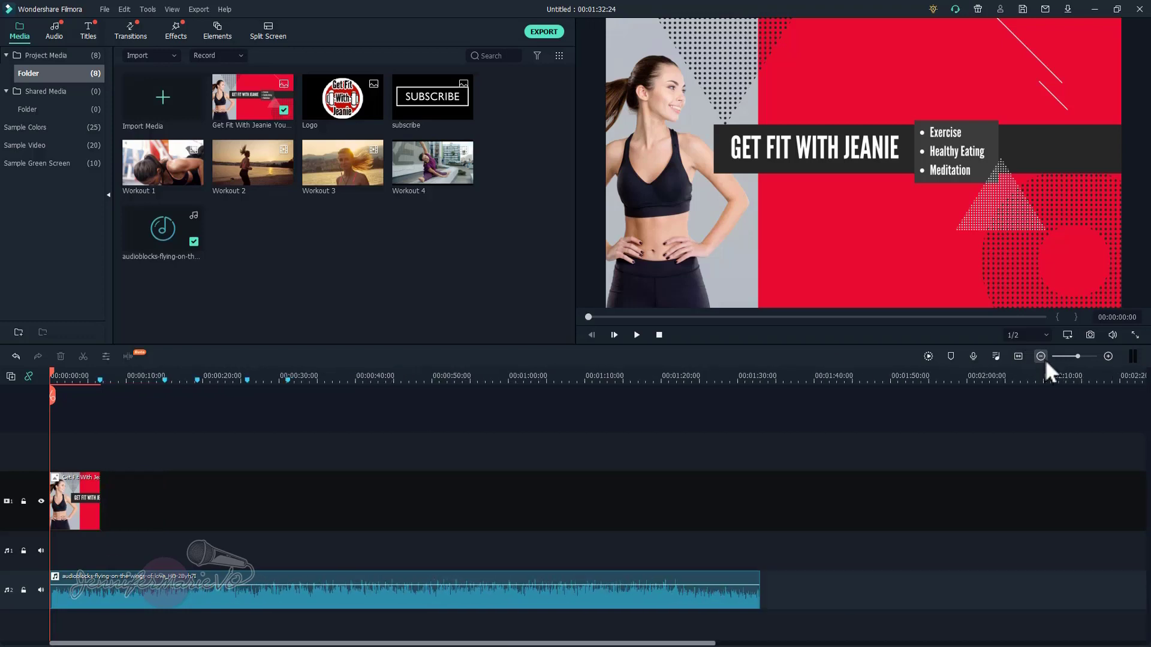
click(1106, 358)
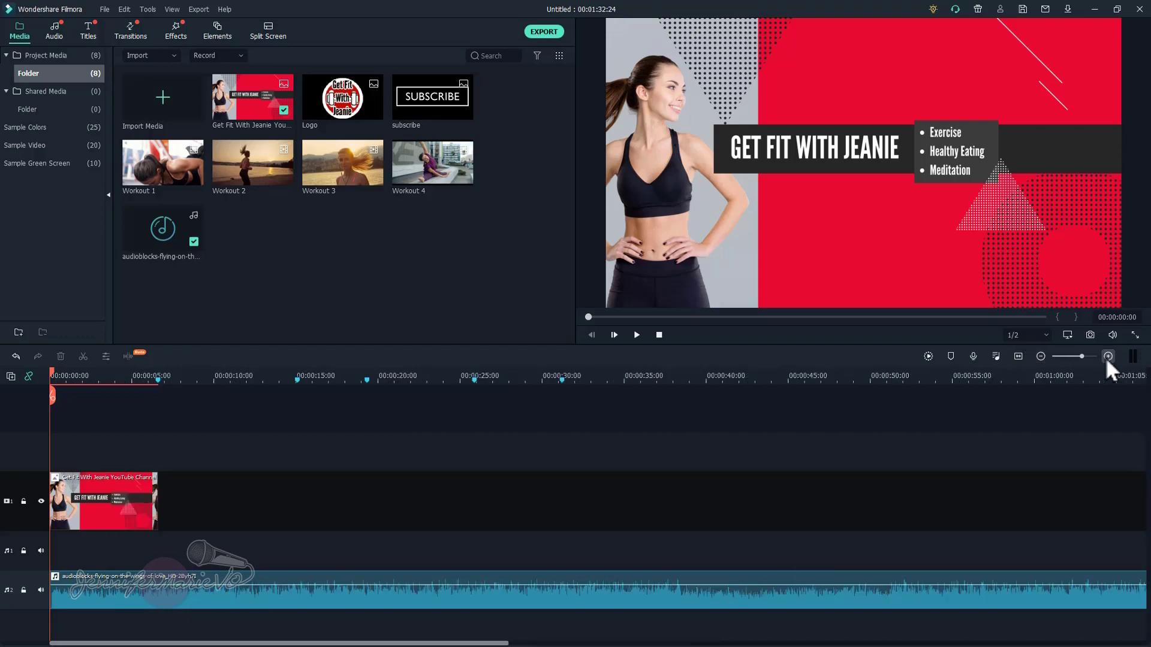
drag(242, 376, 426, 371)
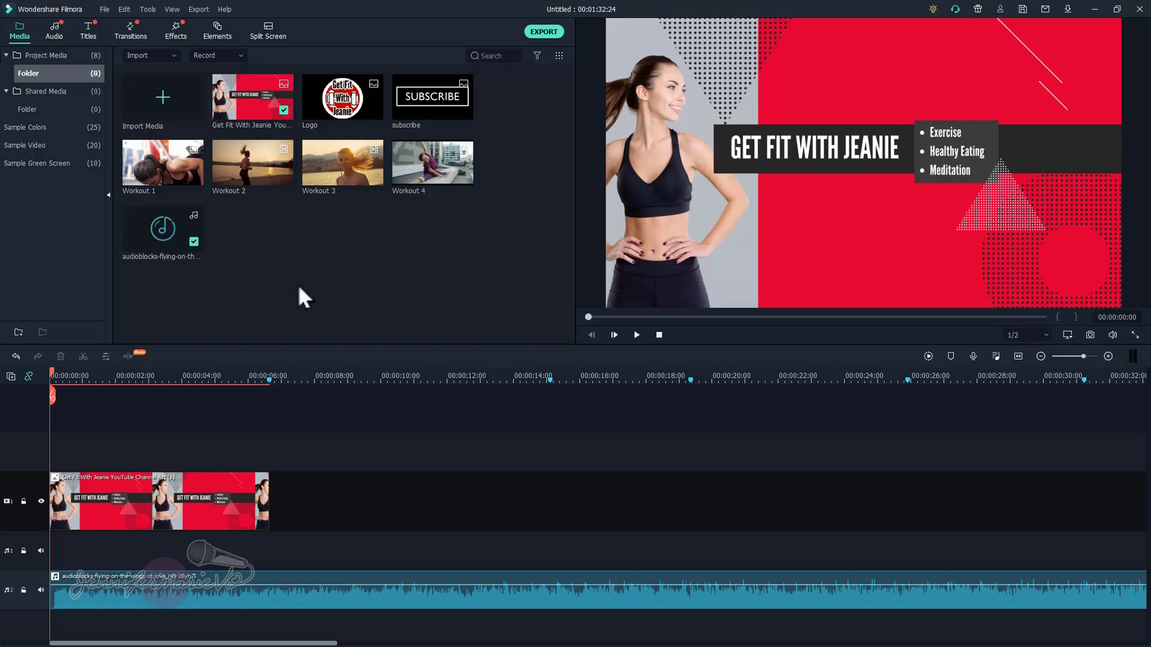
drag(160, 173, 278, 506)
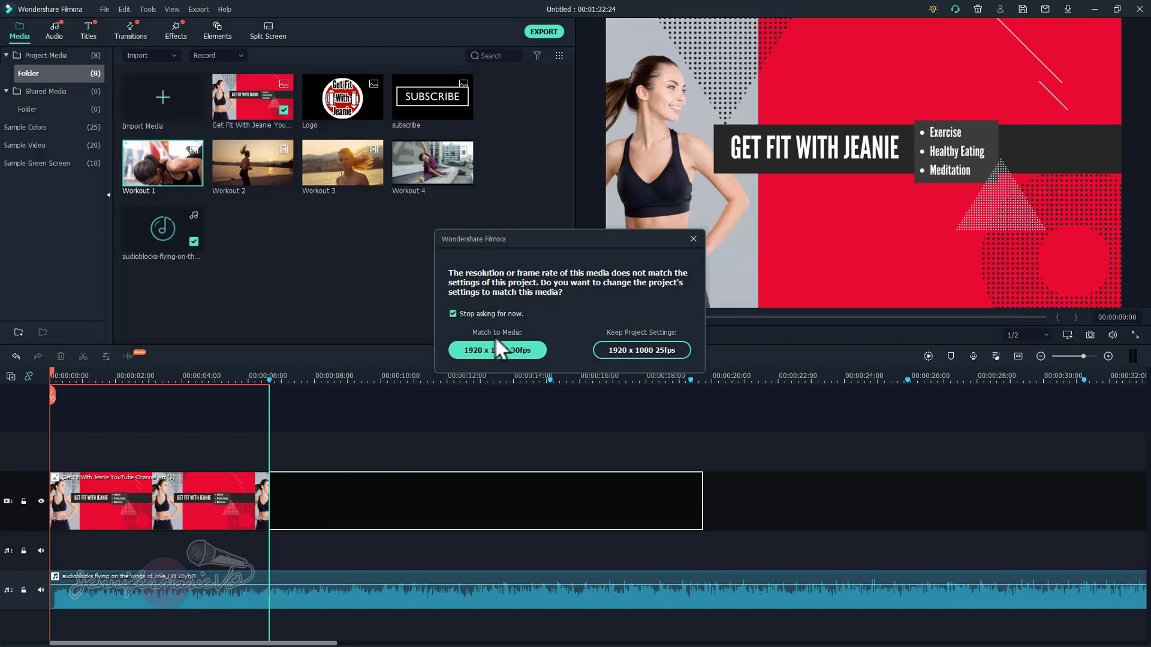
click(645, 351)
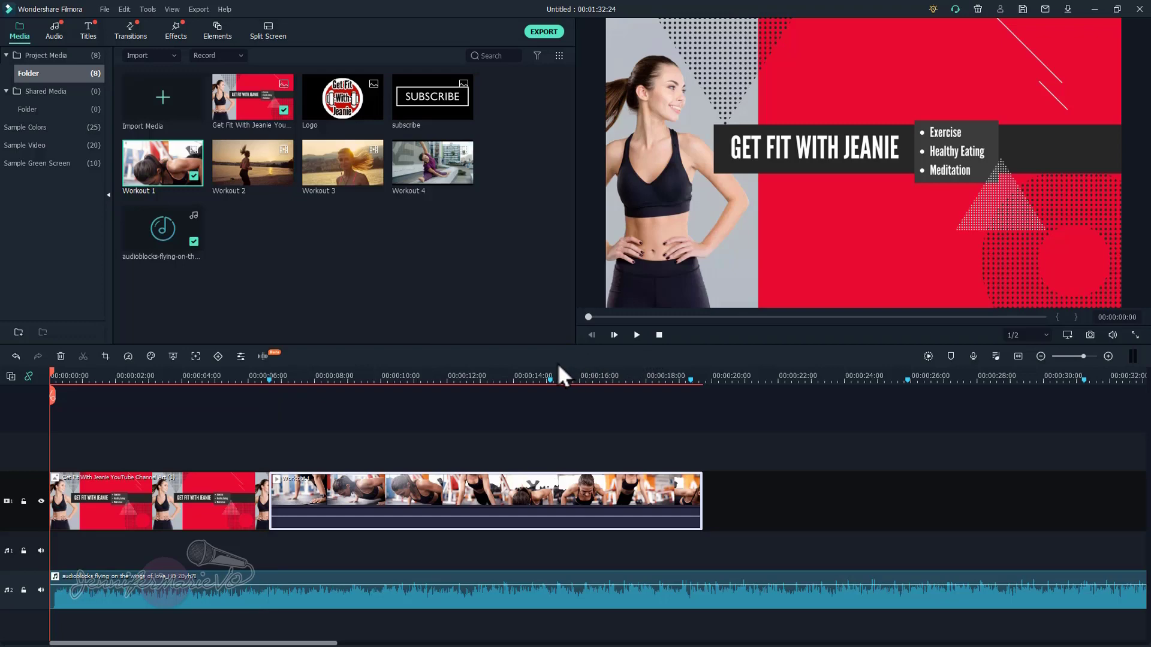
- Review the Workout 1 footage and move the second timeline marker to 00:00:13:03
click(418, 376)
drag(415, 379, 360, 399)
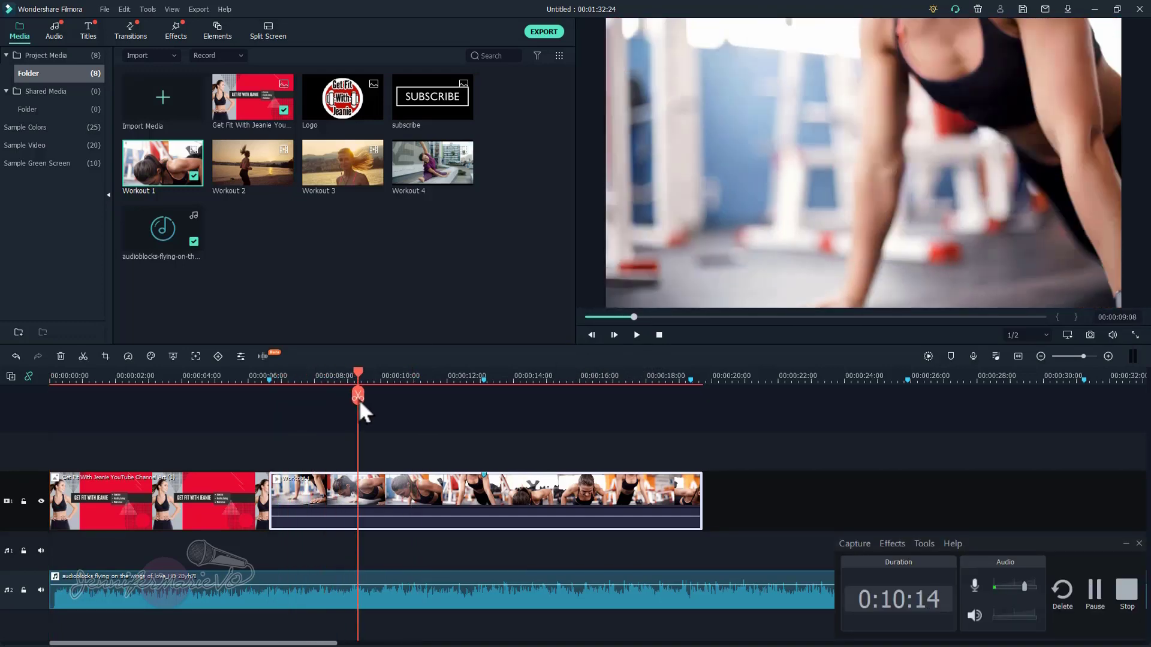
click(485, 384)
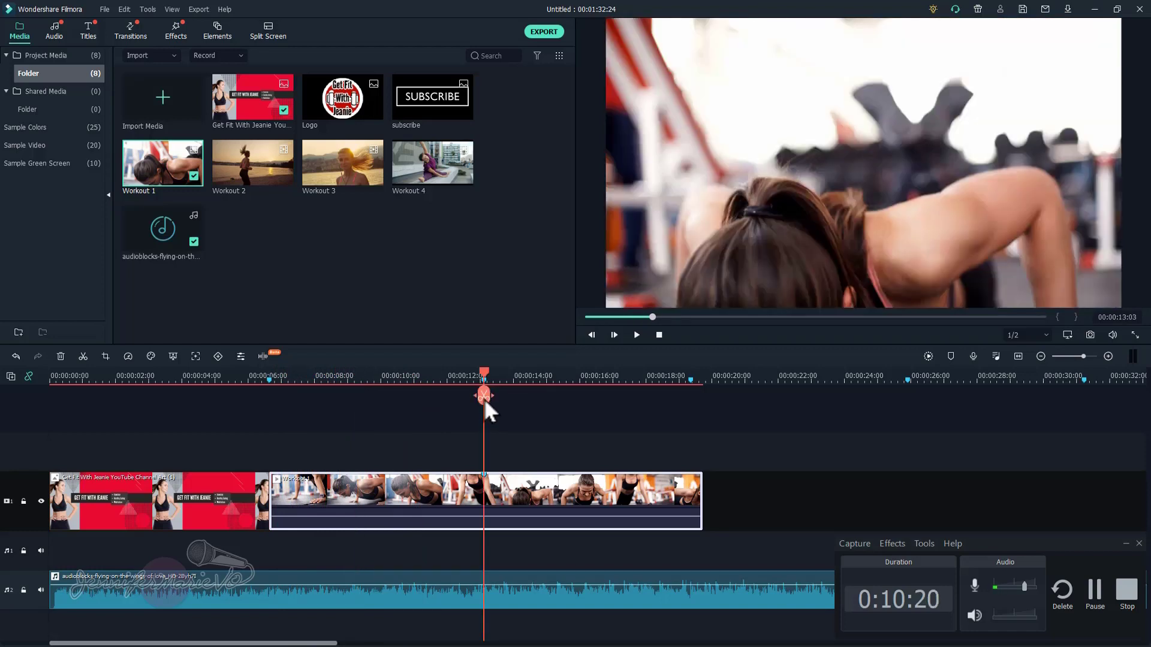
- Split the Workout 1 clip at the second marker and delete the part after it
click(484, 397)
drag(534, 496, 560, 492)
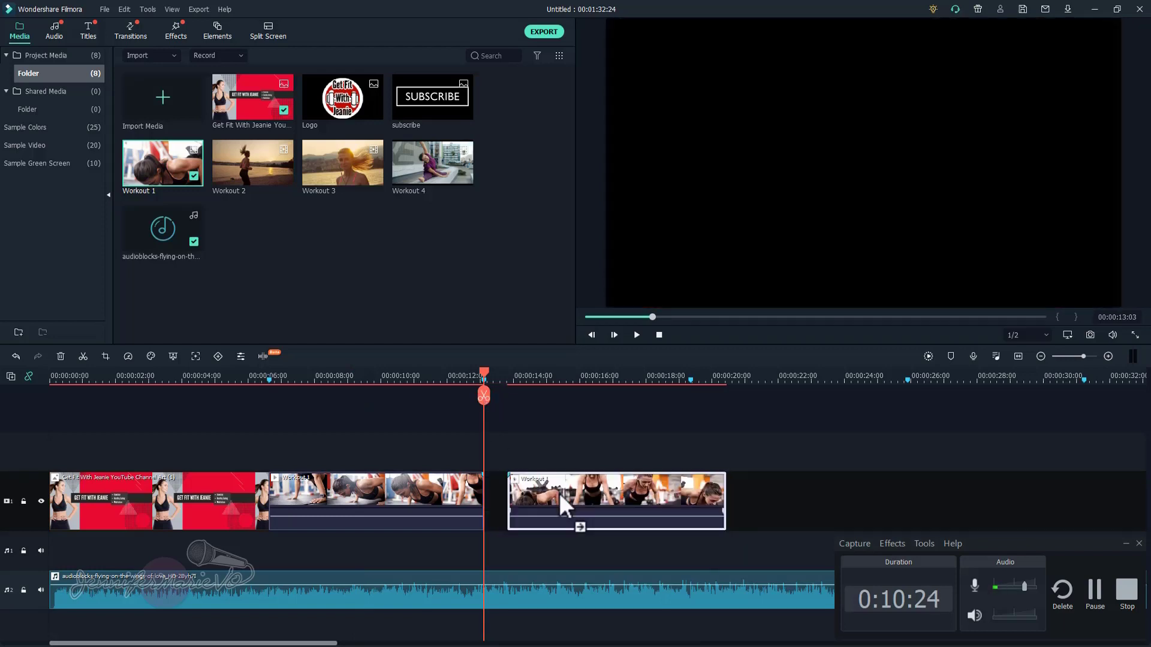
key(Delete)
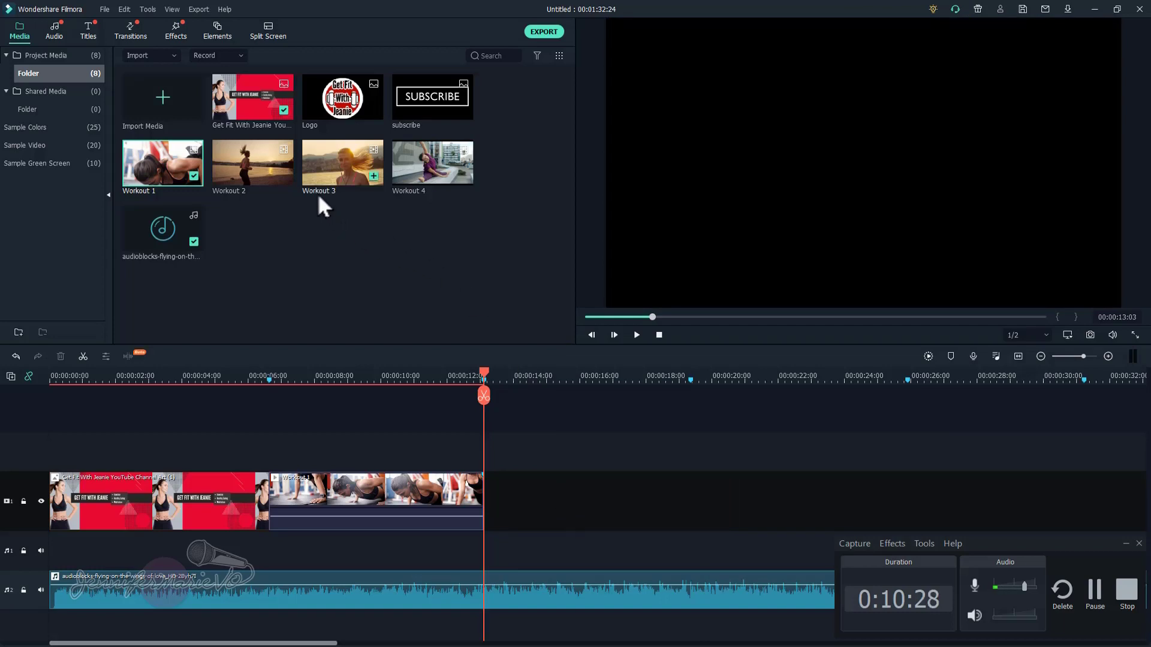
- Place Workout 2 directly after Workout 1, review its footage and trim about 2.7 seconds off its start
drag(282, 175, 492, 508)
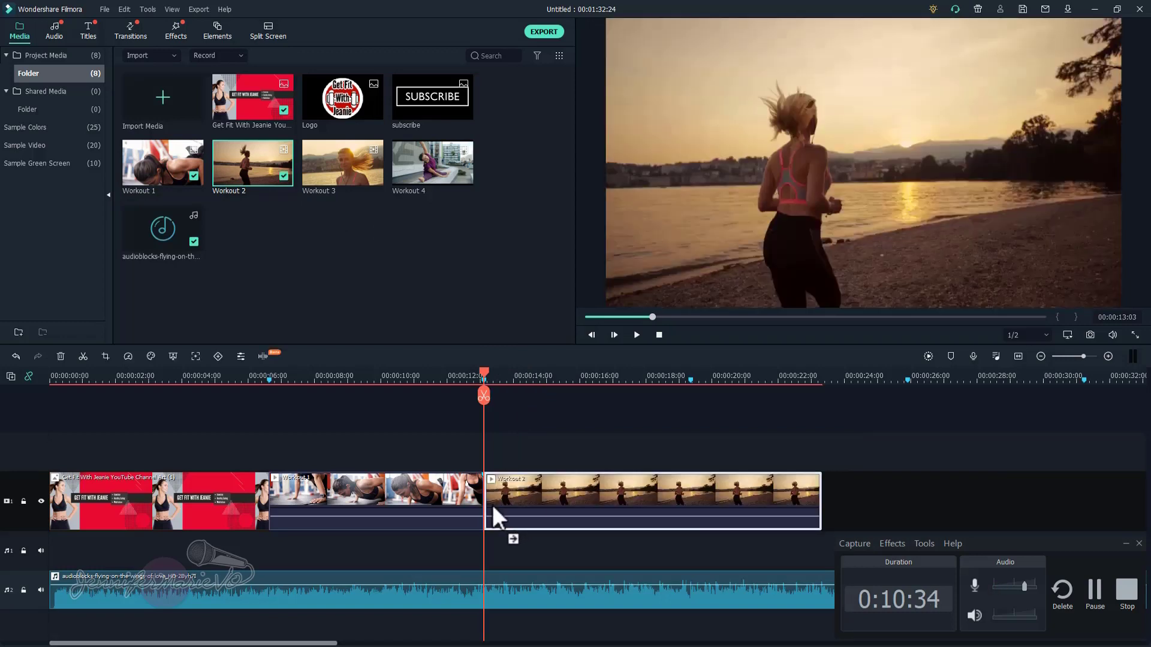
click(692, 383)
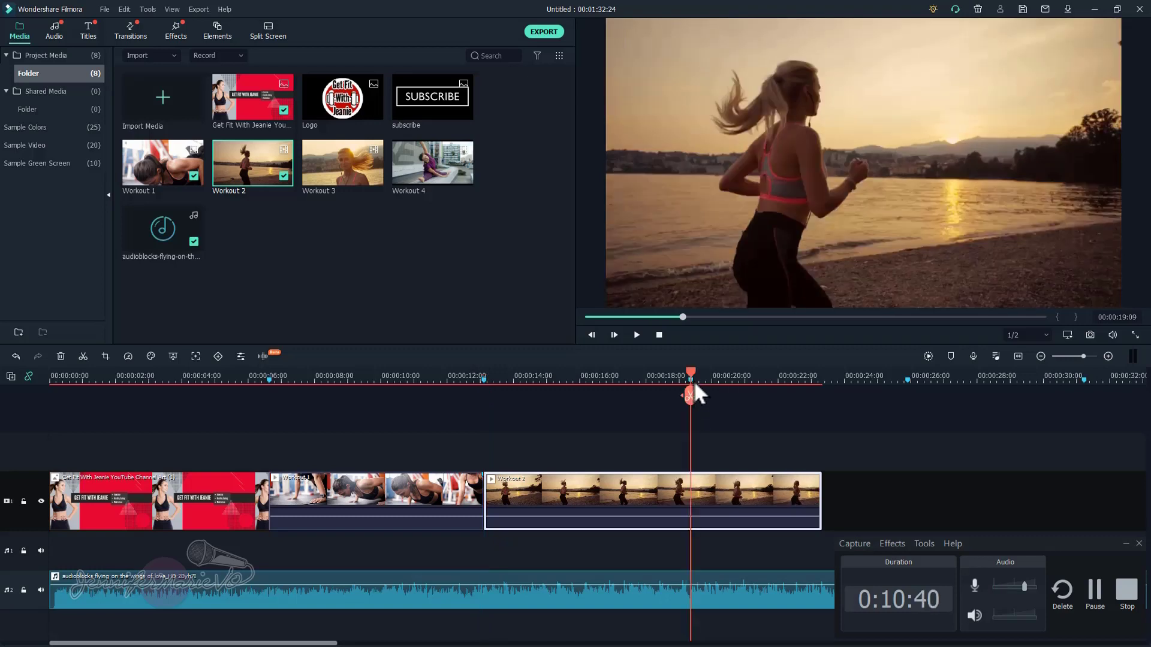
drag(690, 372, 598, 394)
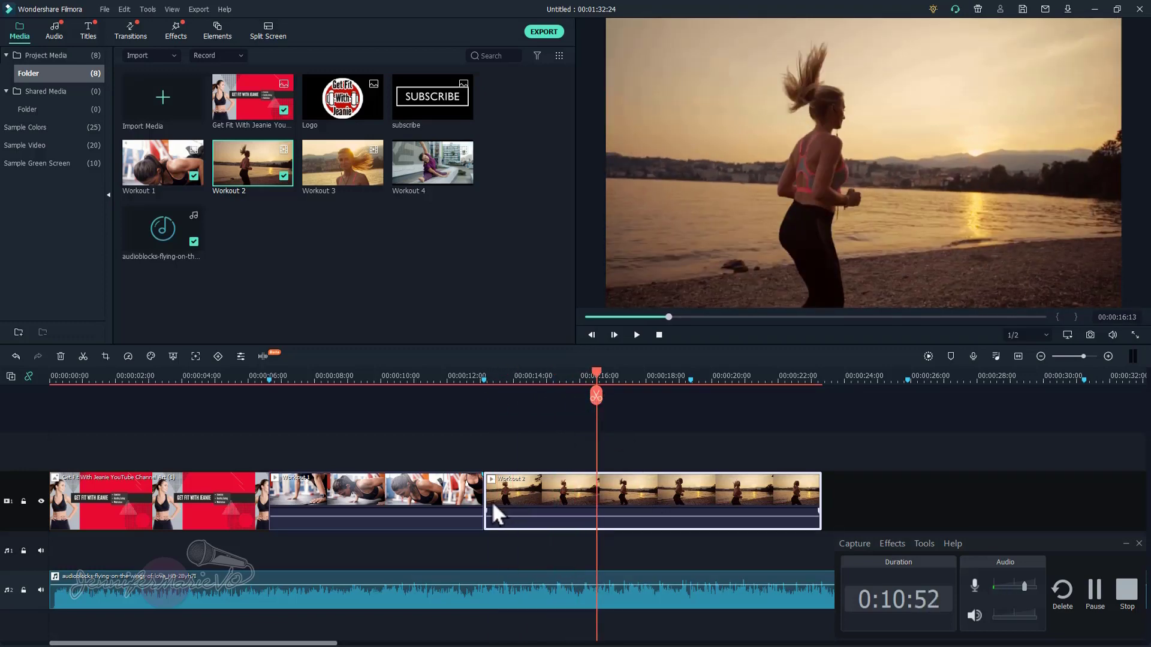
drag(484, 495, 574, 494)
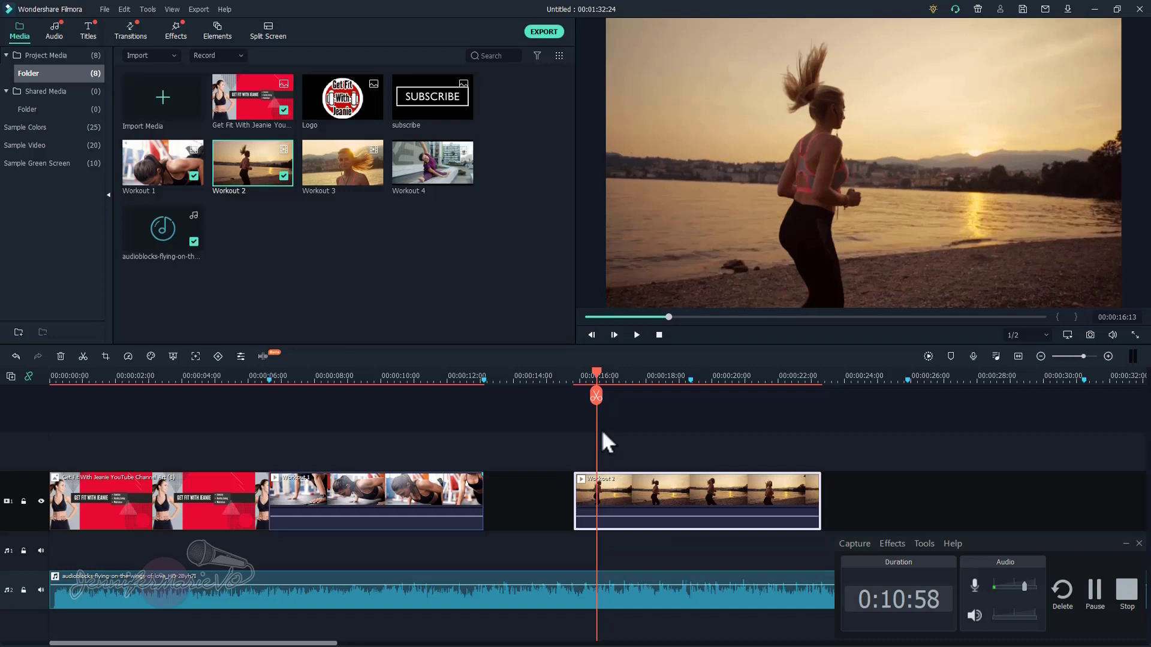
- Close the gap between Workout 1 and Workout 2 and trim Workout 2's end to the third marker
drag(630, 488, 547, 487)
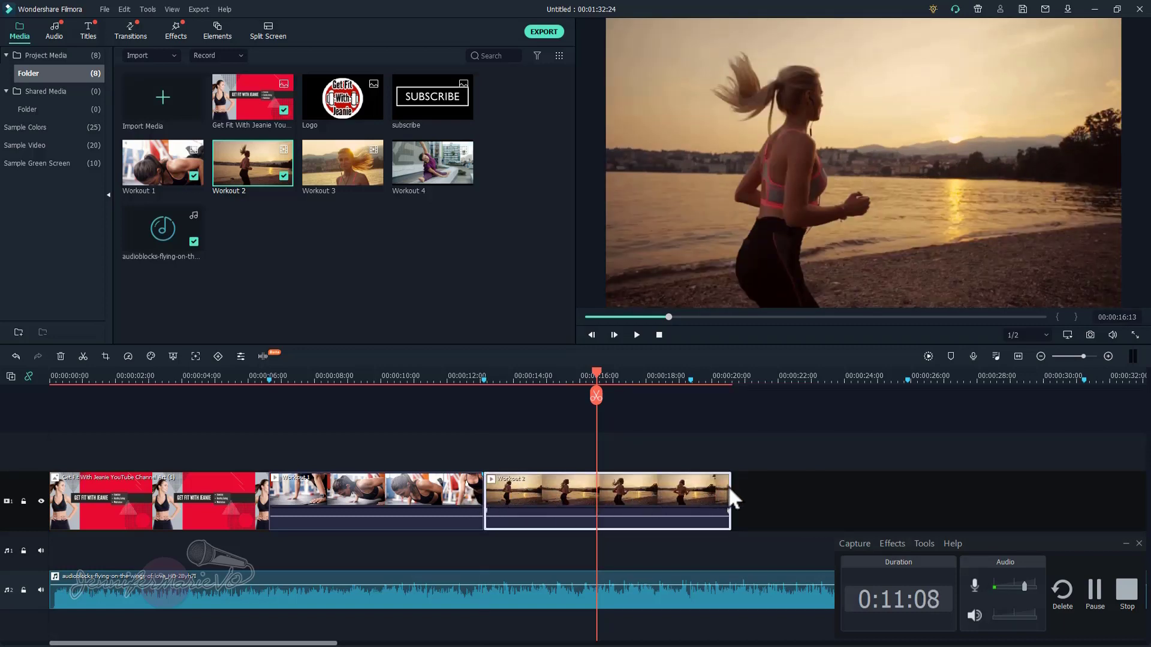
drag(733, 492, 693, 493)
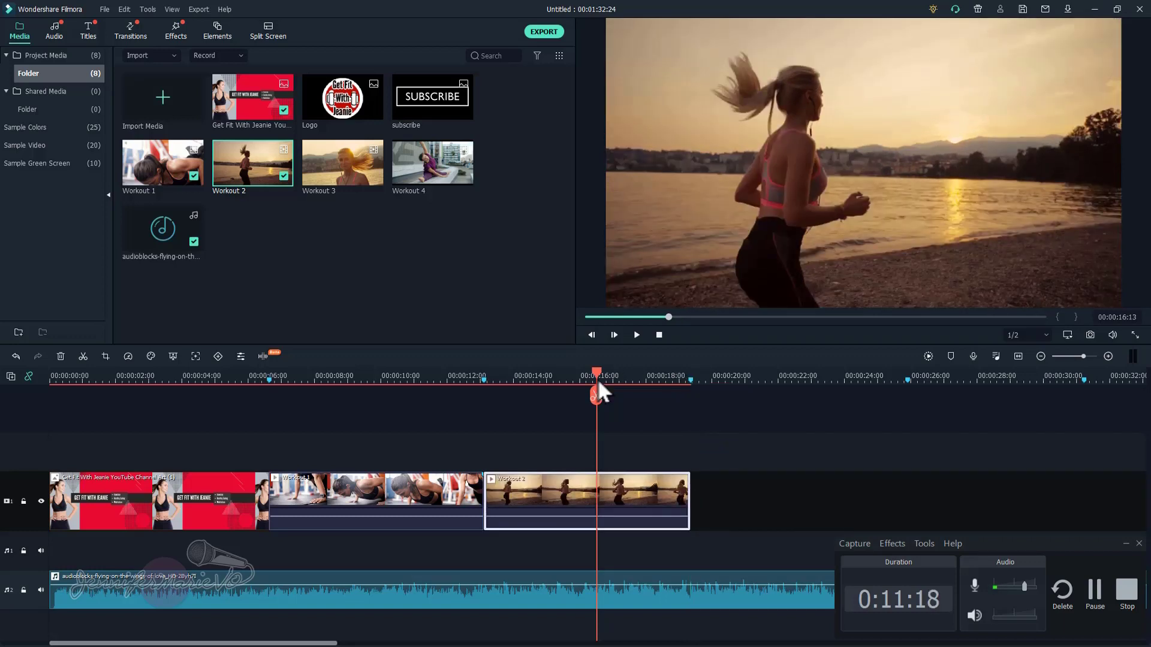
drag(598, 384, 660, 379)
- Place Workout 4 directly after Workout 2, split it at the fourth marker at 00:00:25:23 and delete the remainder
drag(424, 165, 722, 473)
click(905, 389)
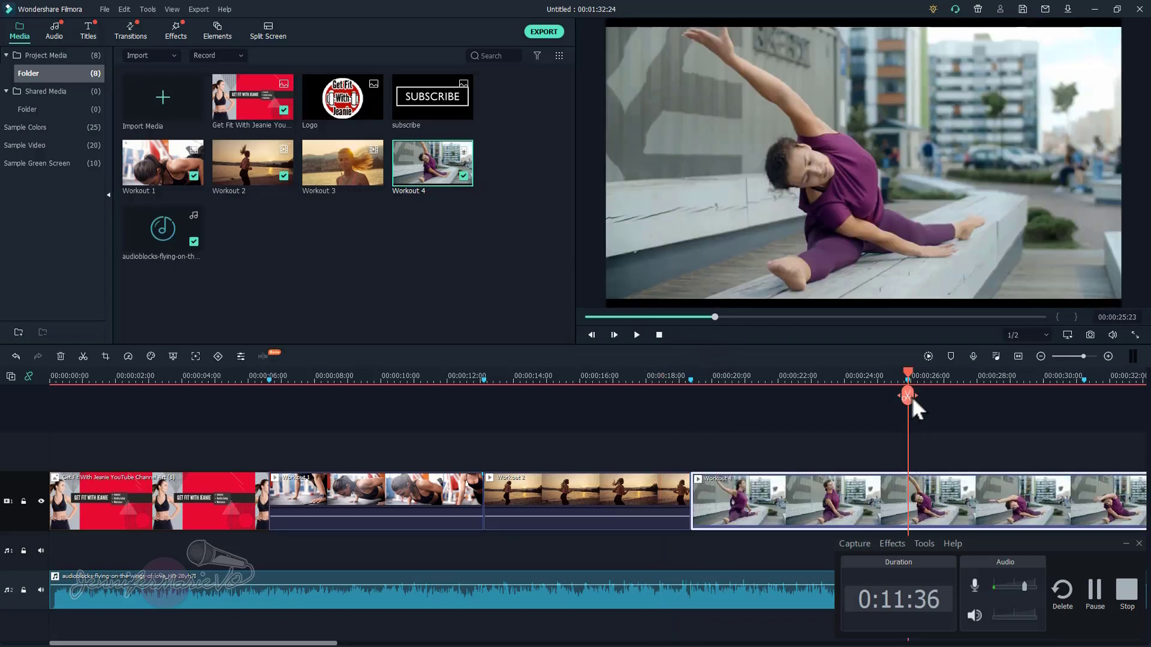
click(908, 396)
key(Delete)
- Split the music clip at the last marker at 00:00:31:06 and delete the part after it
drag(329, 644, 371, 643)
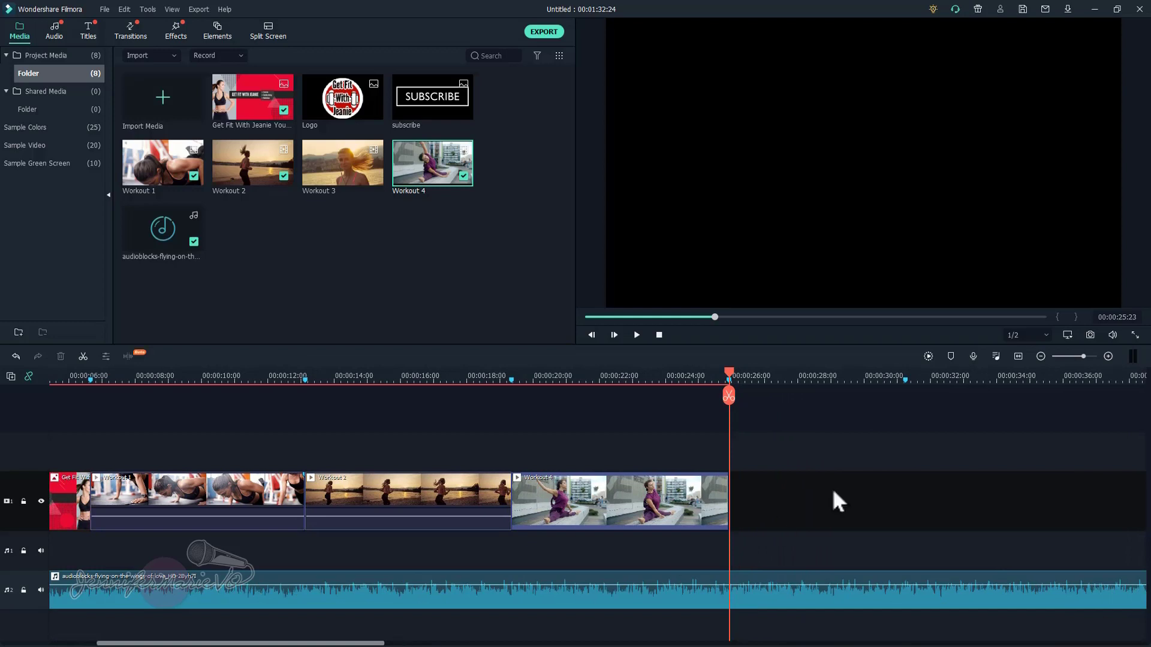
click(905, 385)
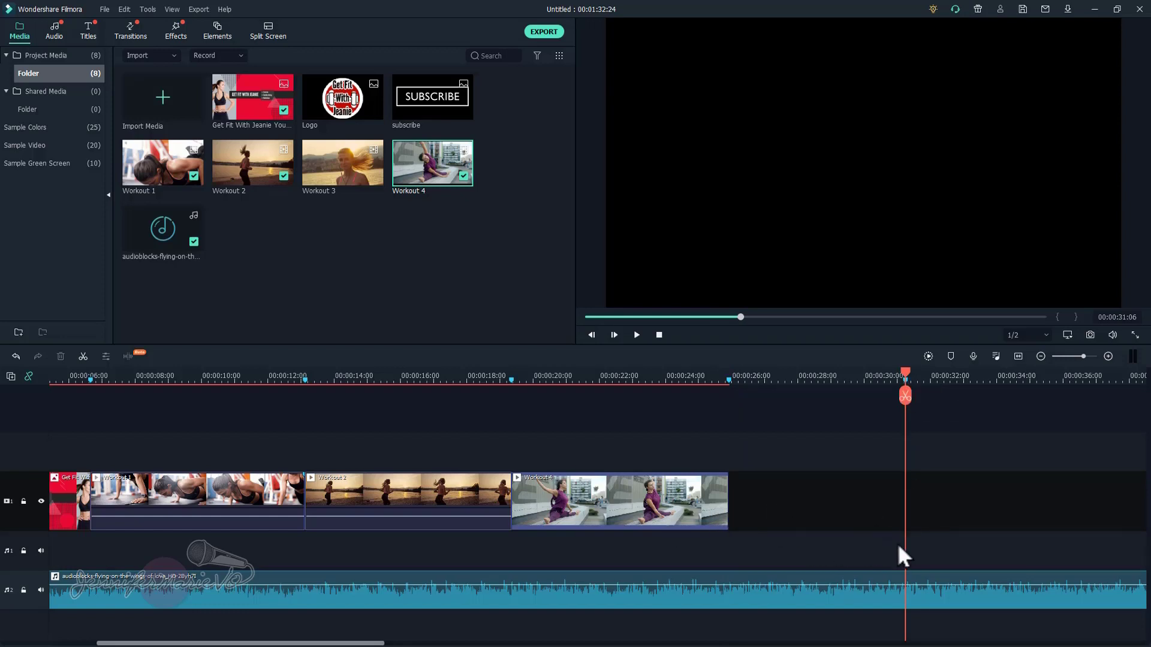
click(918, 597)
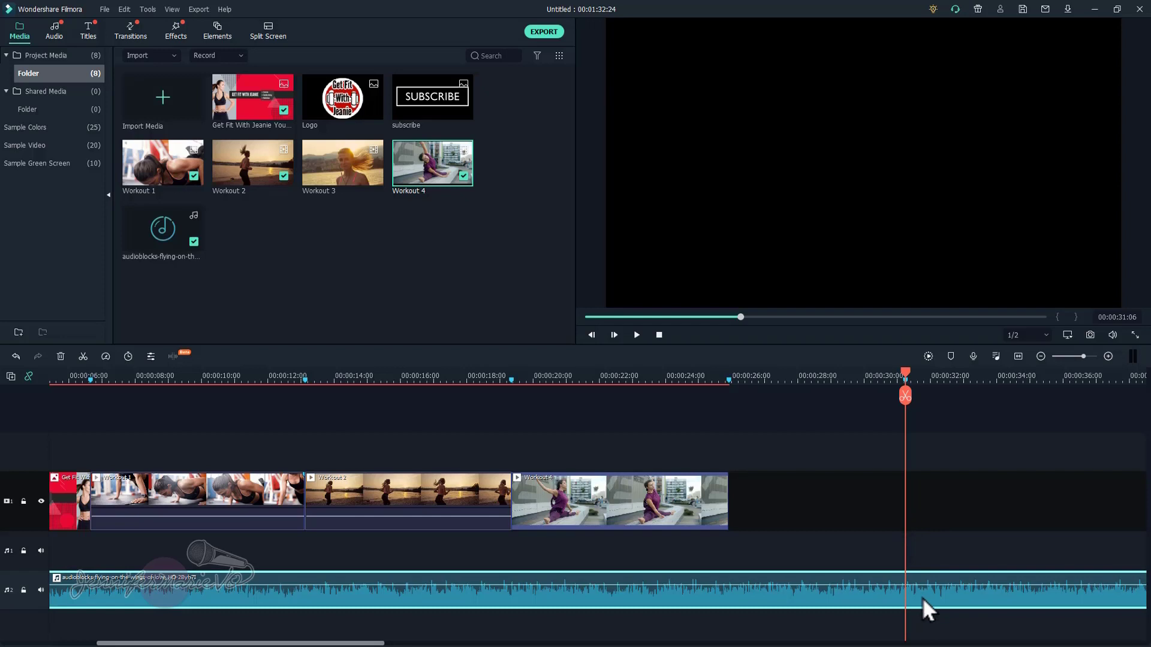
click(130, 26)
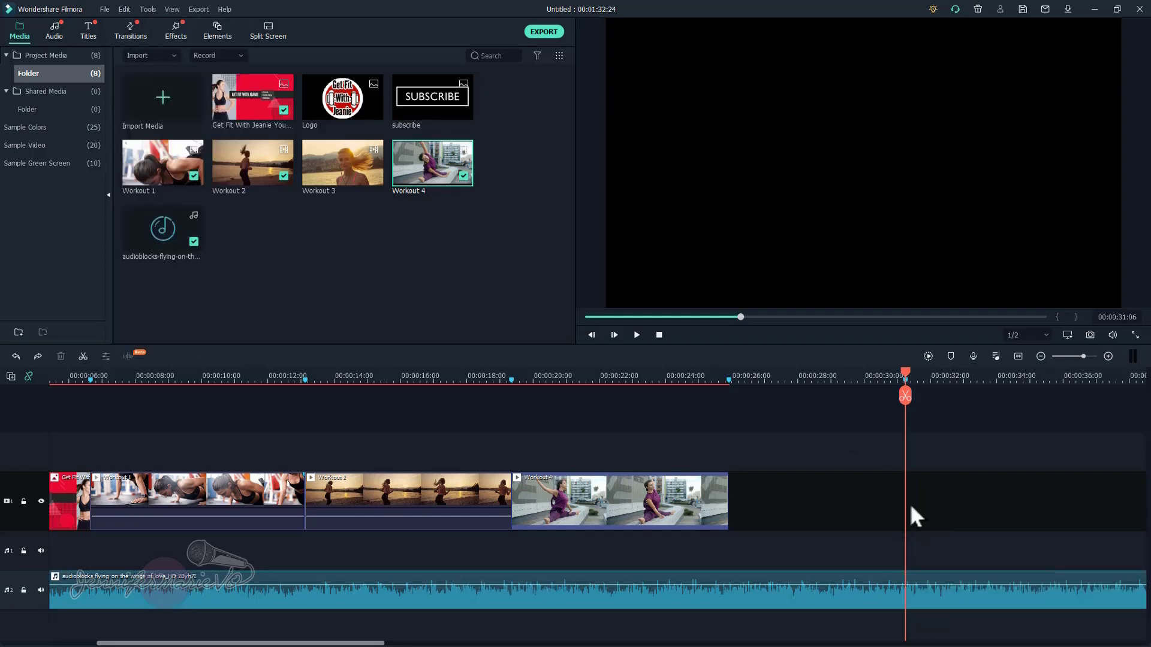
click(918, 597)
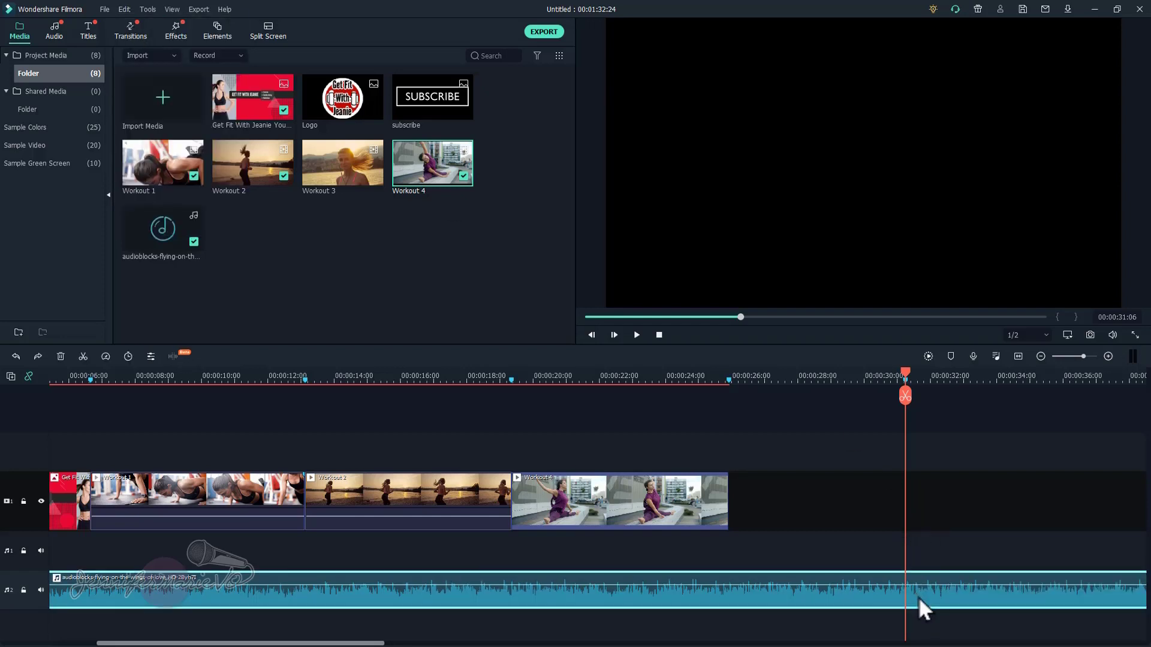
click(908, 398)
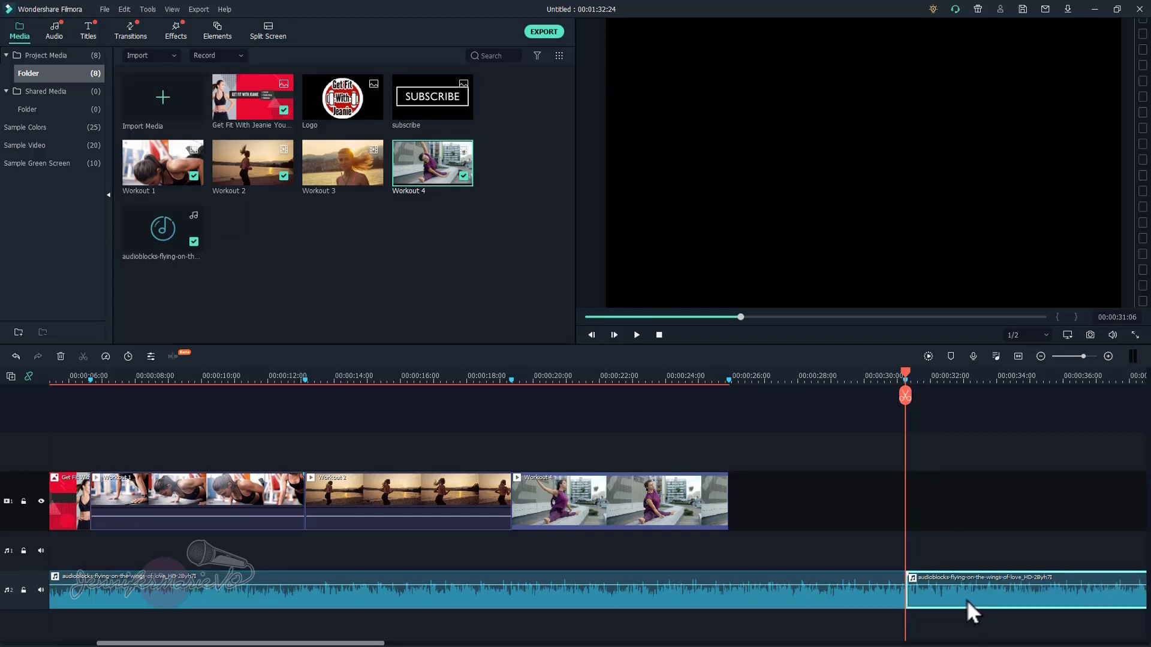
key(Delete)
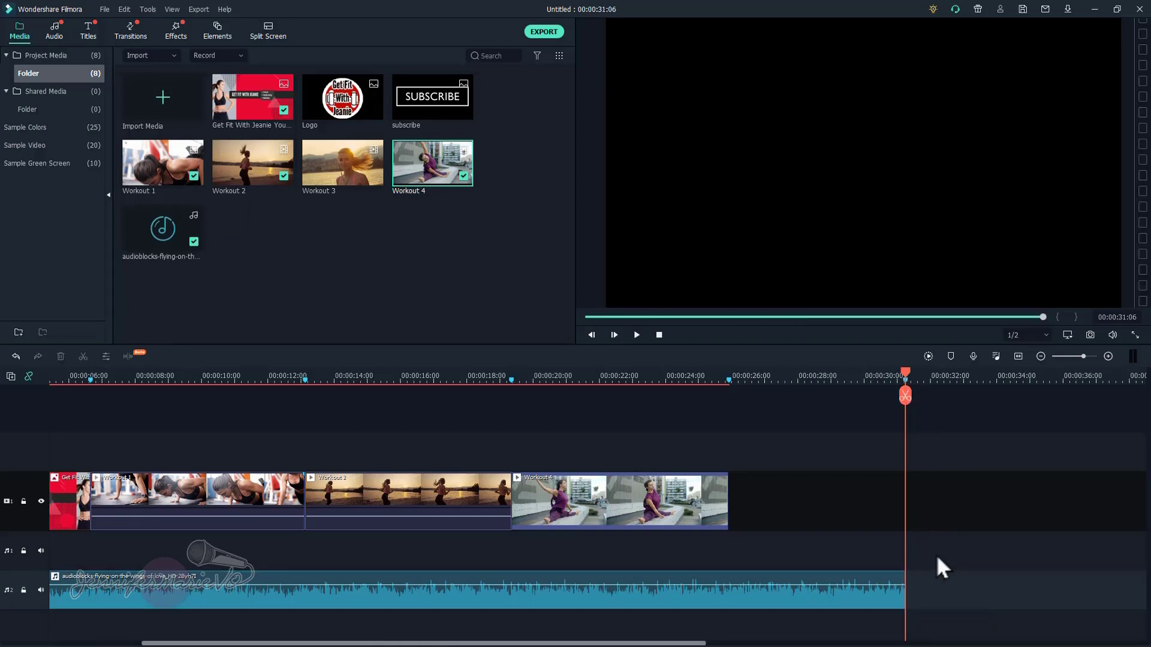
- Listen to the music's ending and add a fade-out of about half a second to its end
drag(899, 372, 859, 393)
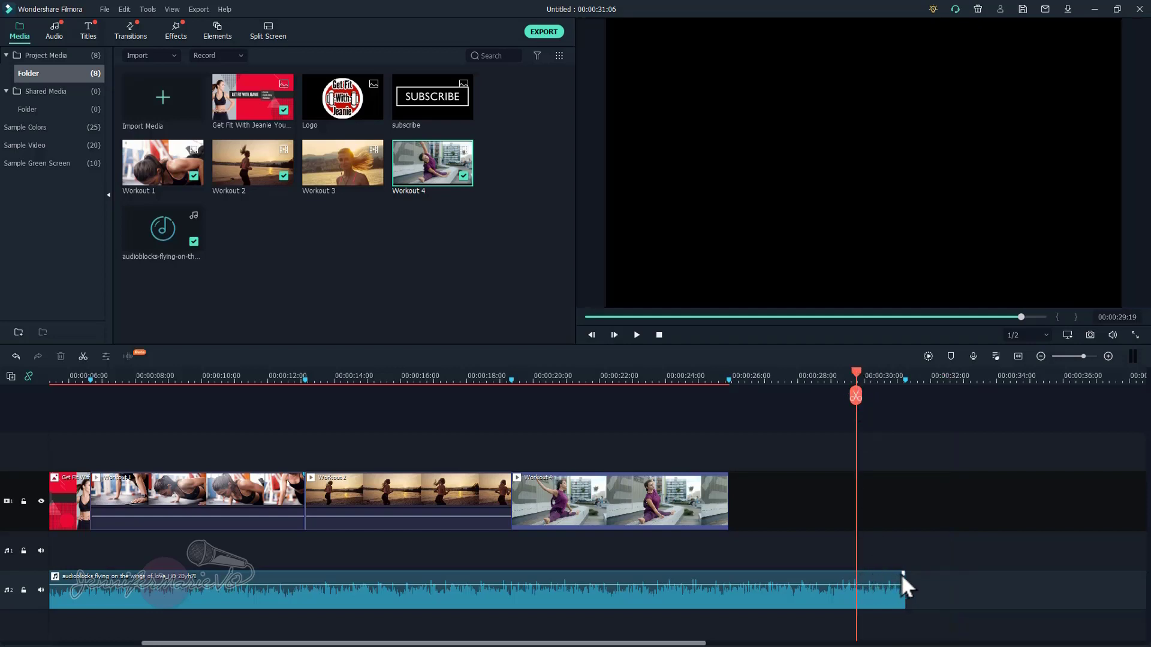
click(636, 335)
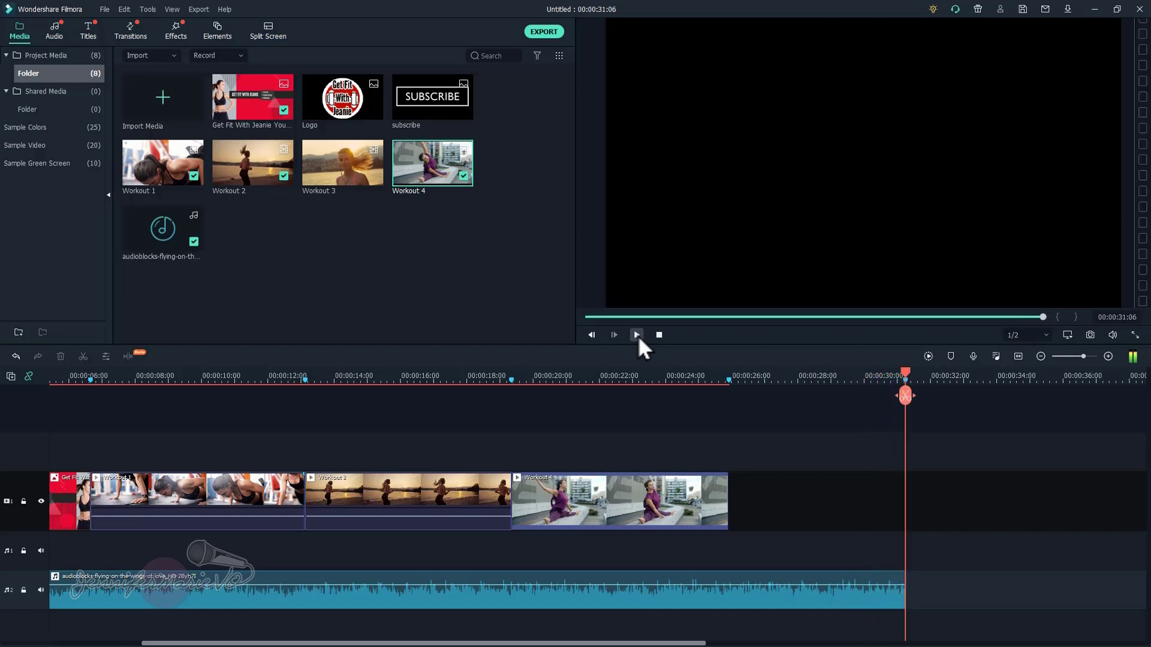
drag(904, 374, 844, 376)
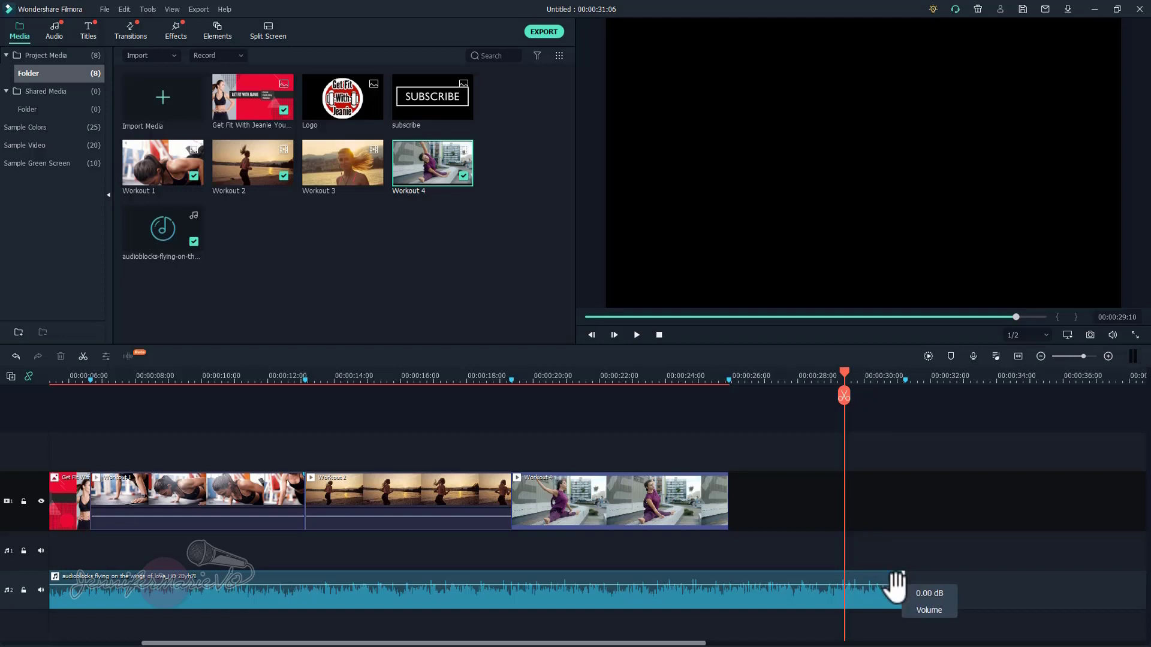
mouse_move(902, 574)
mouse_down()
mouse_move(809, 574)
mouse_move(881, 573)
mouse_up()
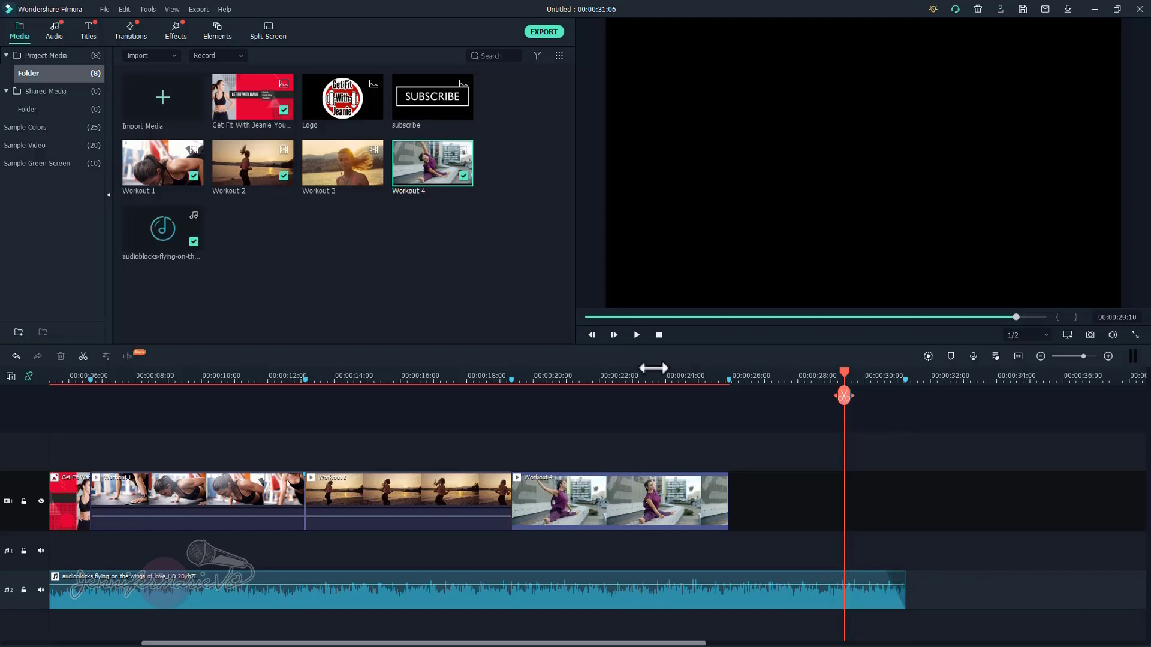
click(635, 334)
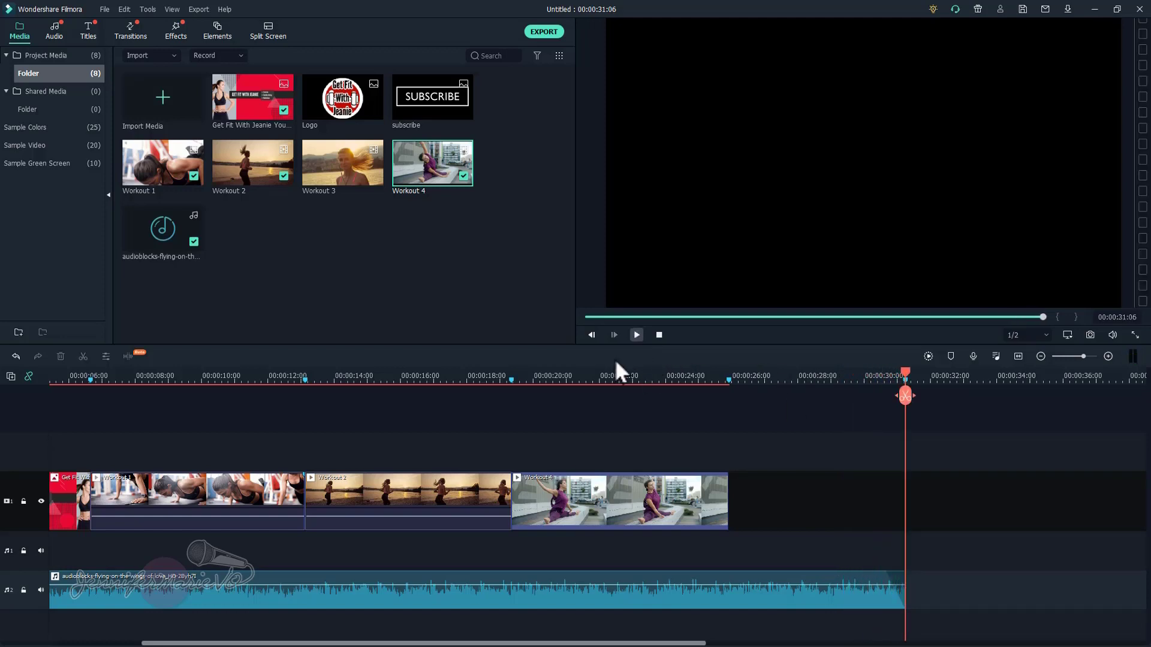
- Lengthen the music's fade-out to about 3 seconds and play the ending
drag(886, 575, 799, 575)
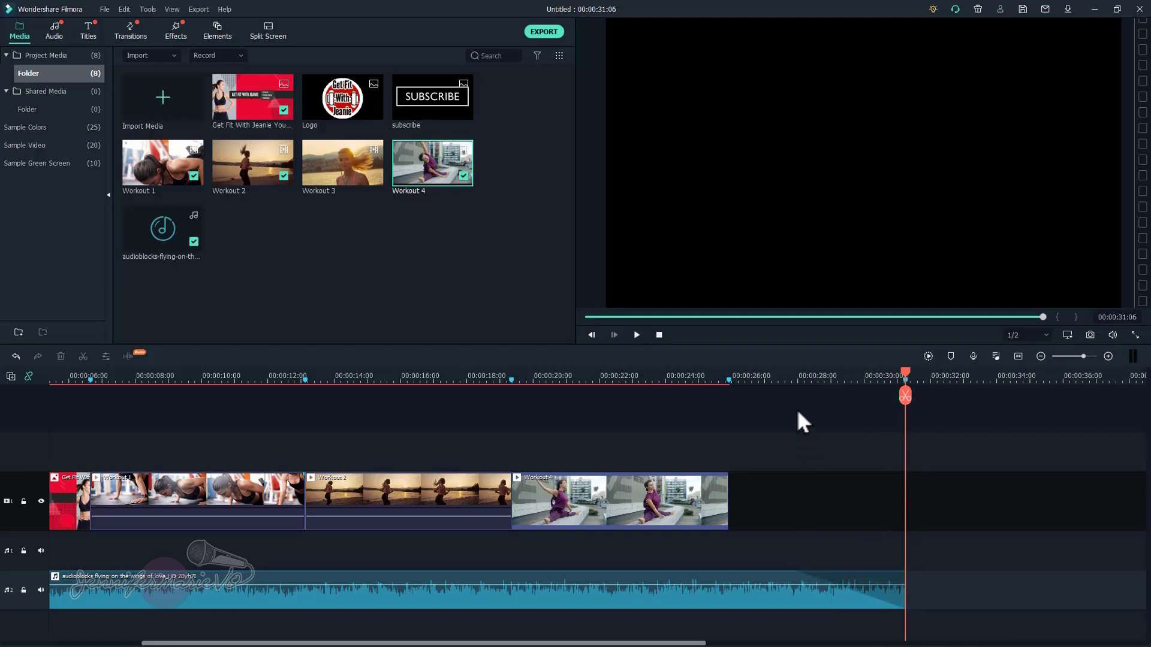
click(782, 376)
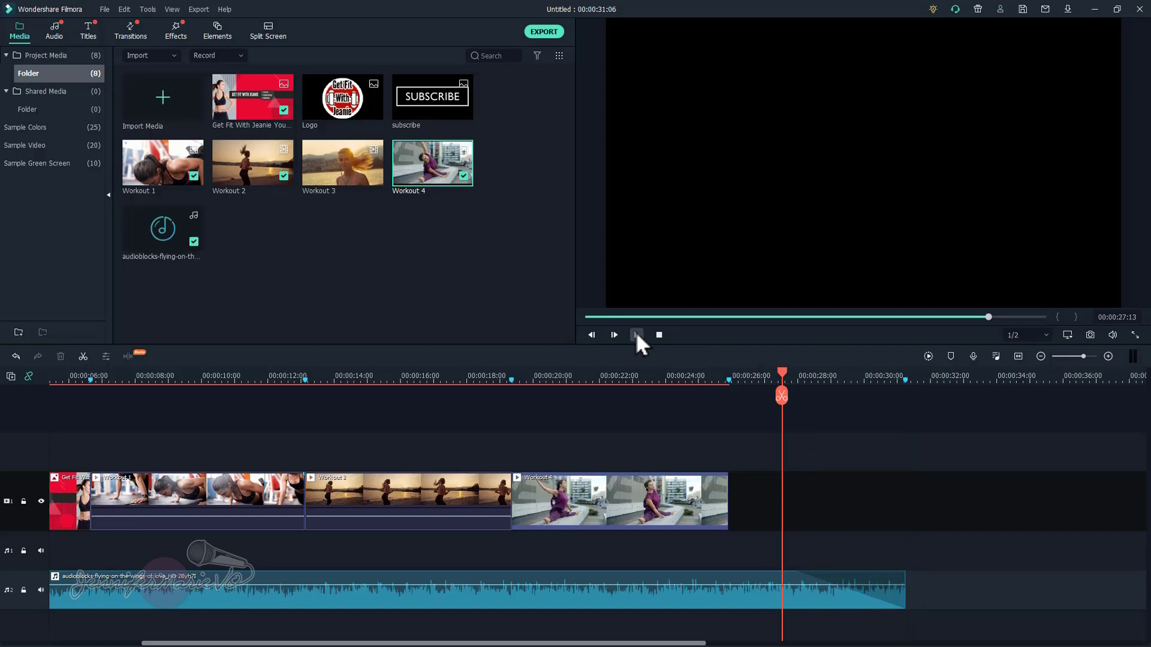
click(636, 334)
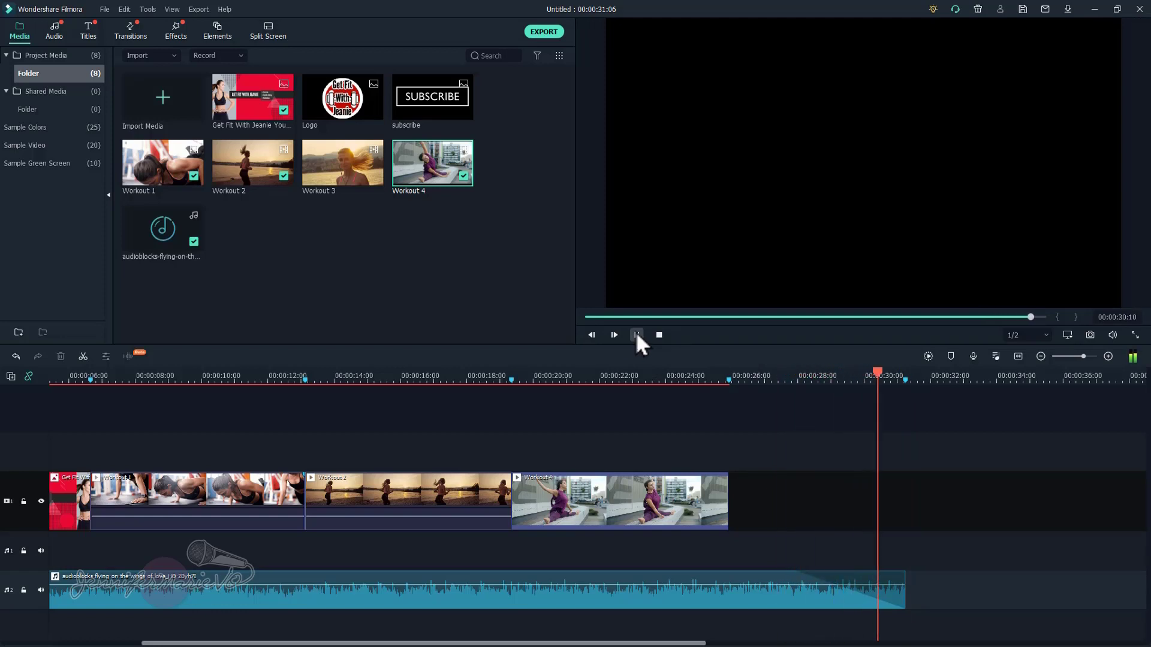
- Preview the B&W Film effect, try it on the channel art clip, and undo it
drag(969, 398, 84, 423)
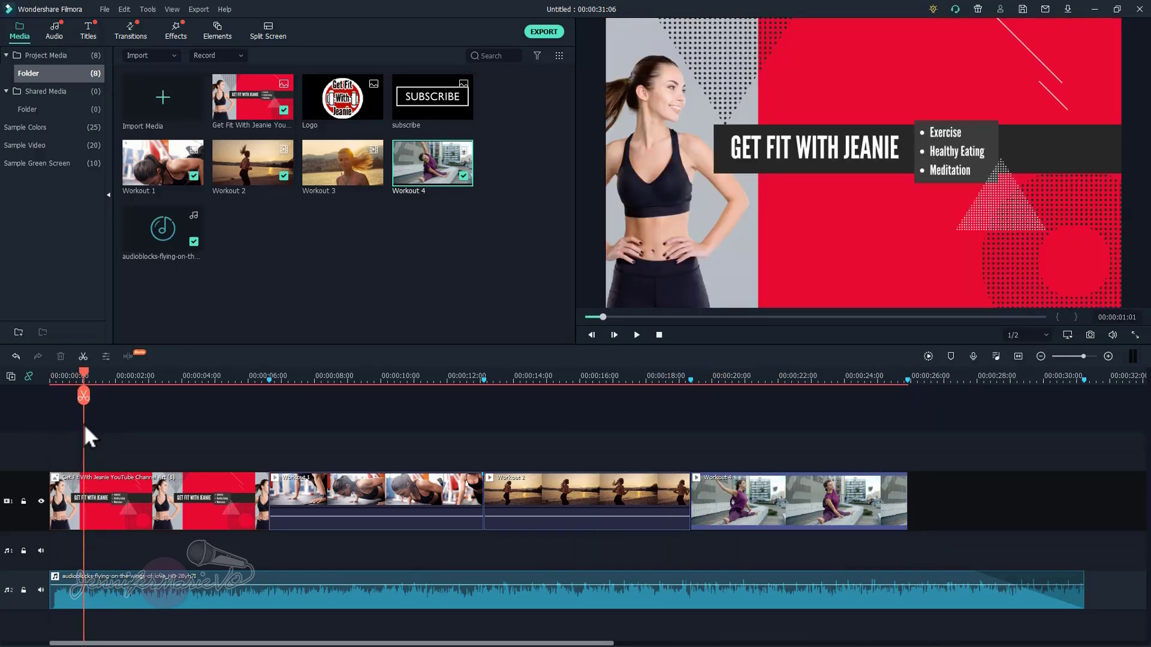
click(178, 31)
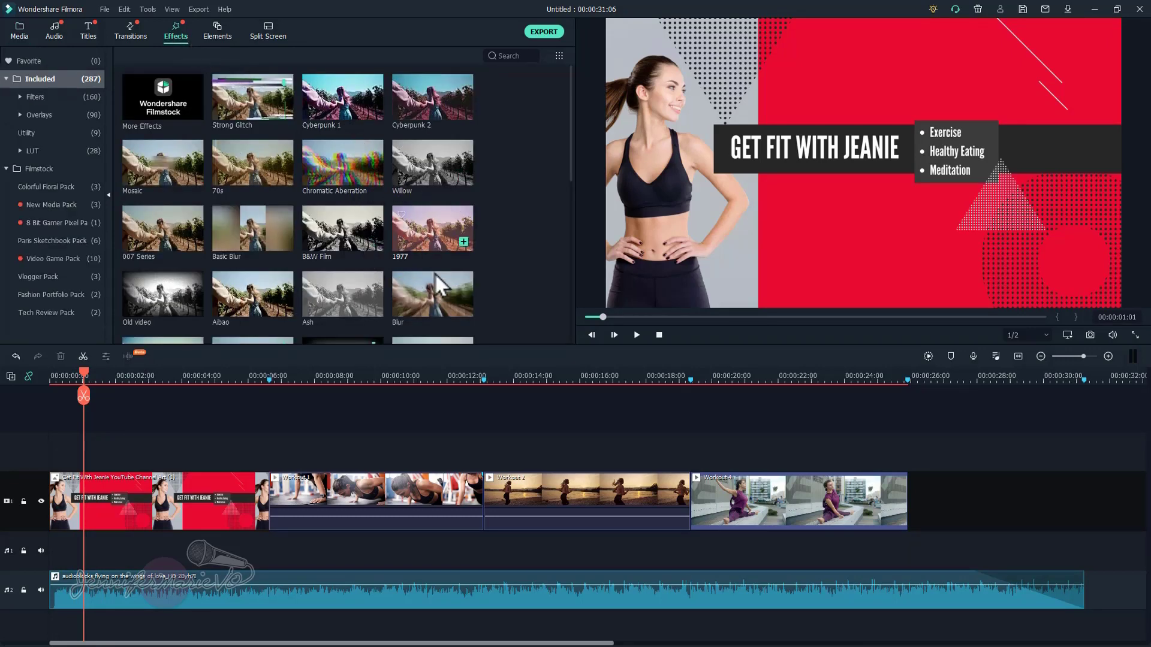
click(341, 229)
click(636, 335)
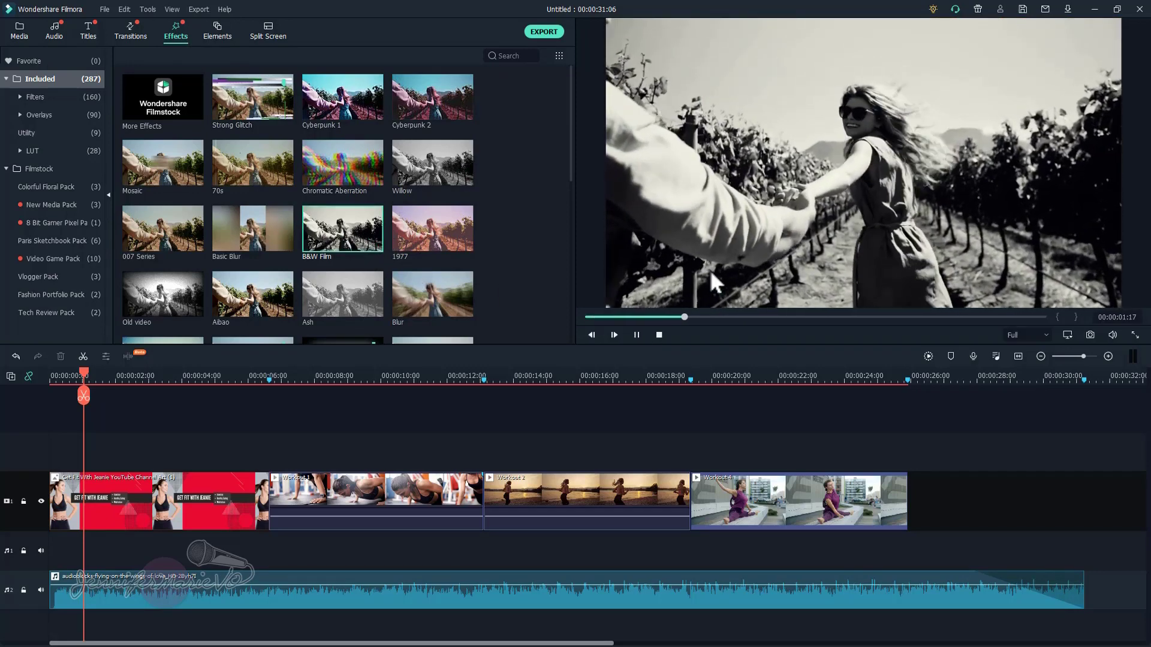
click(637, 334)
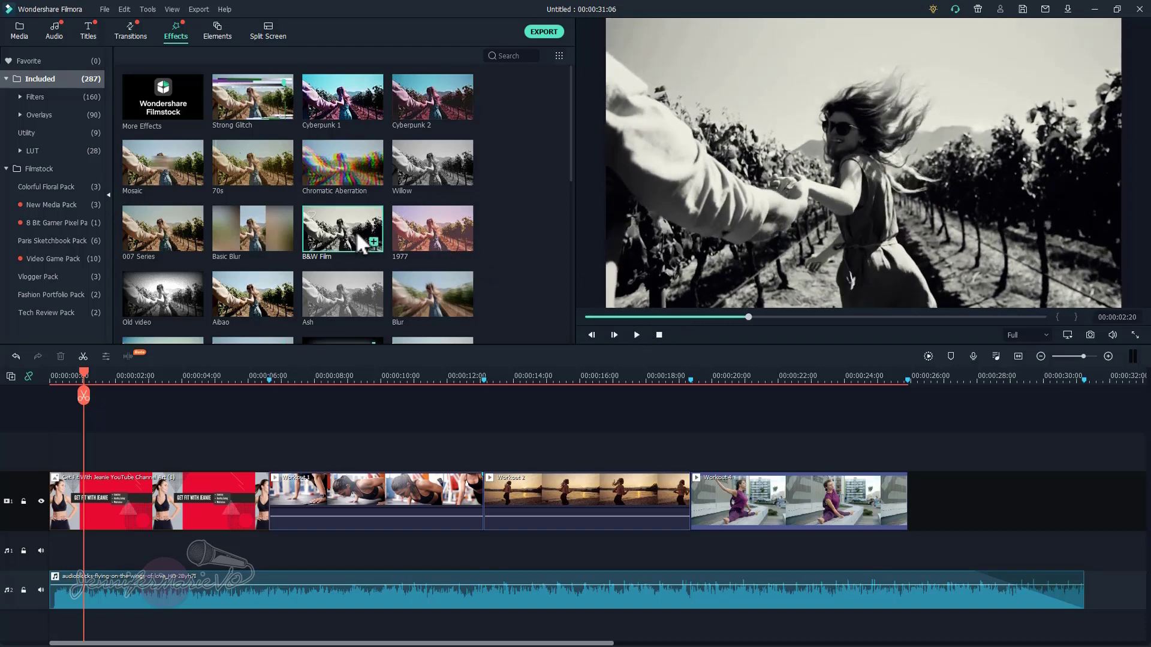
drag(358, 224, 138, 505)
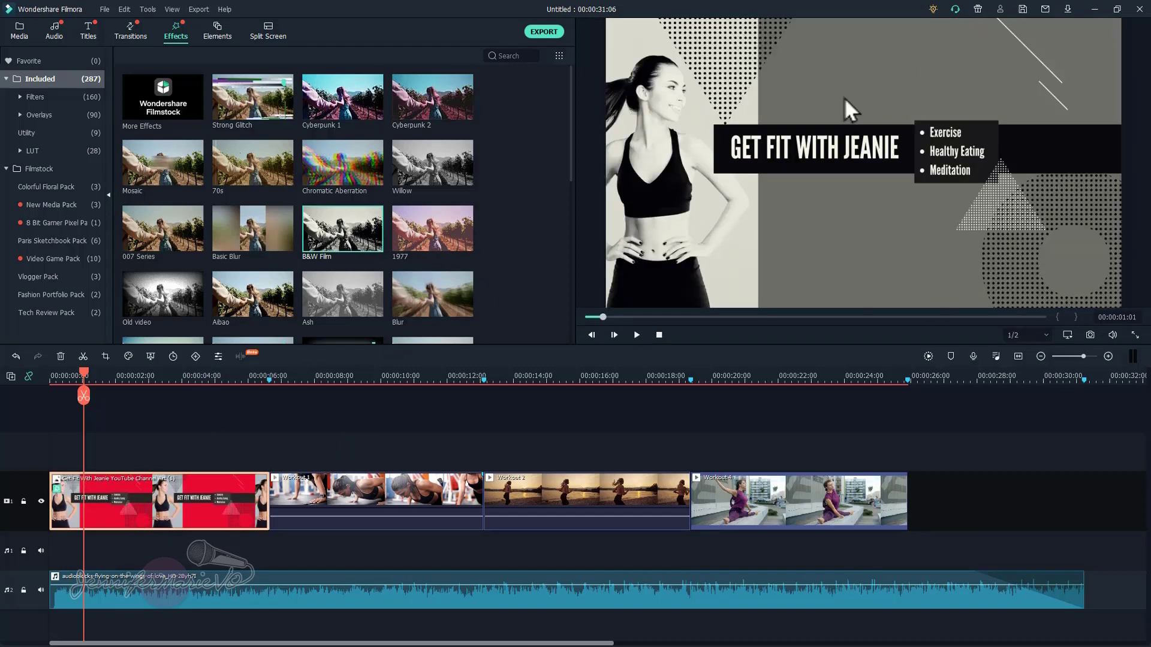
click(127, 8)
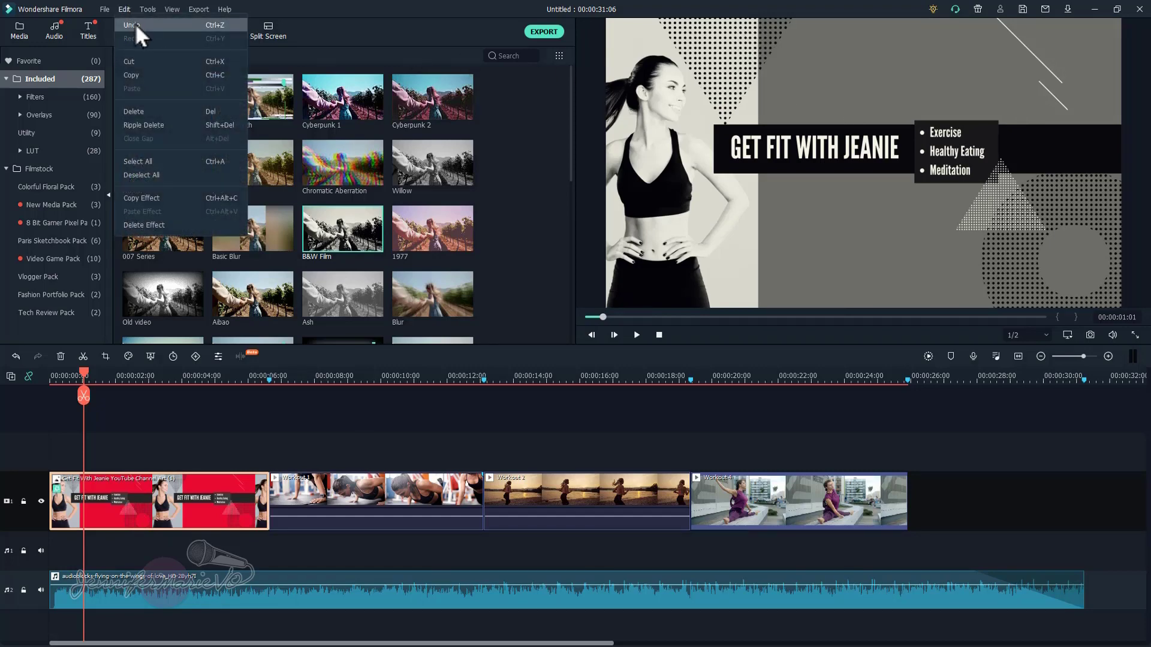
click(136, 25)
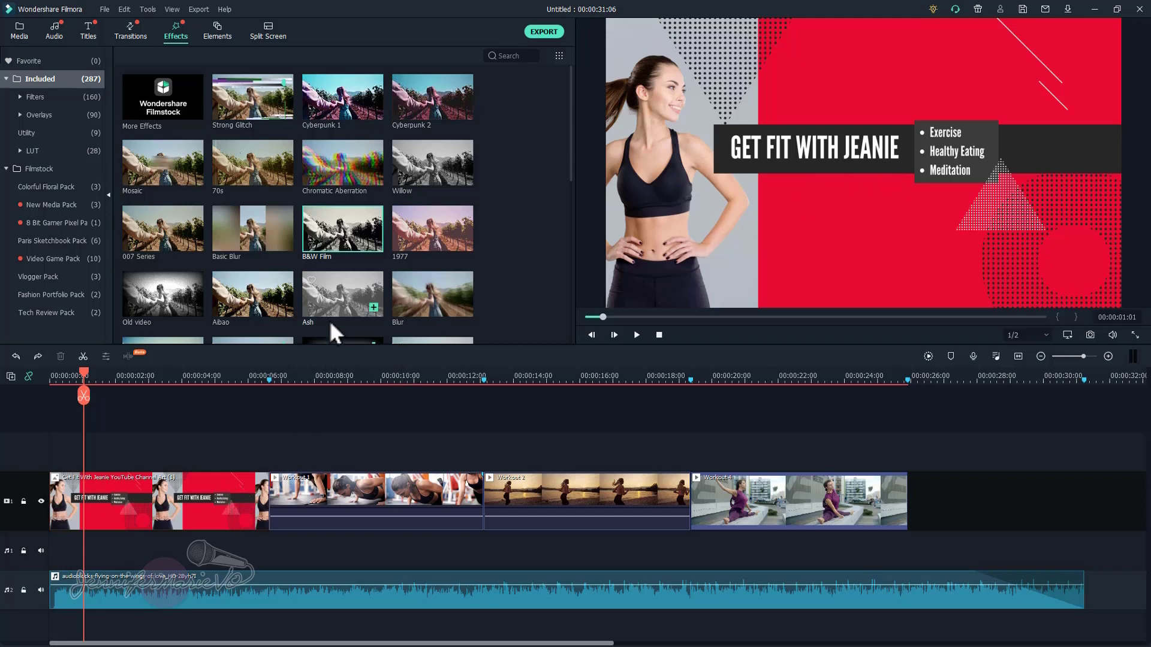
- Try the Ash effect on the track above the channel art from about 1.5 to 3.8 seconds, play it and delete it
drag(337, 290, 89, 459)
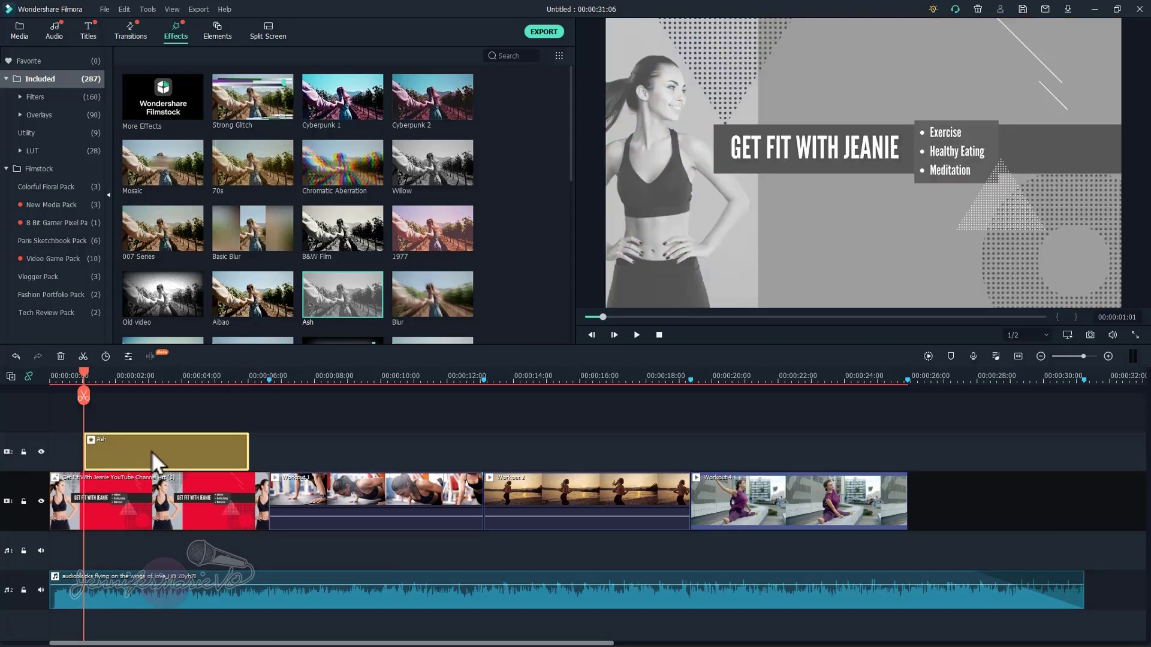
drag(248, 444, 175, 448)
drag(86, 448, 101, 448)
mouse_move(84, 375)
mouse_down()
mouse_move(50, 383)
mouse_move(84, 387)
mouse_up()
click(638, 336)
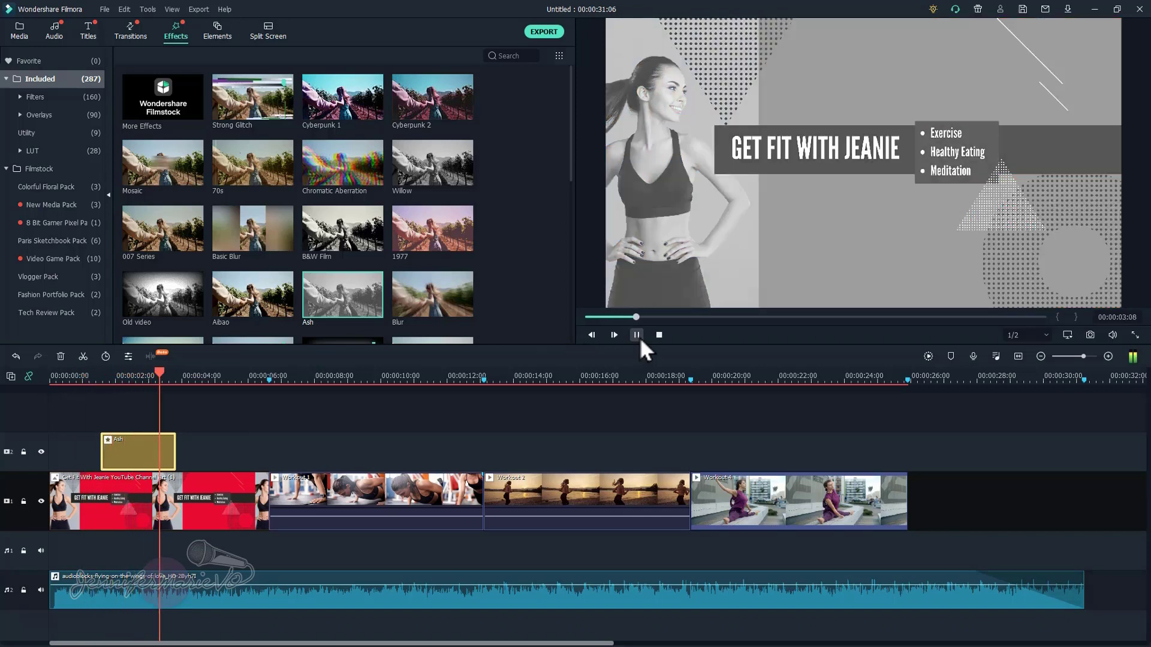
click(637, 336)
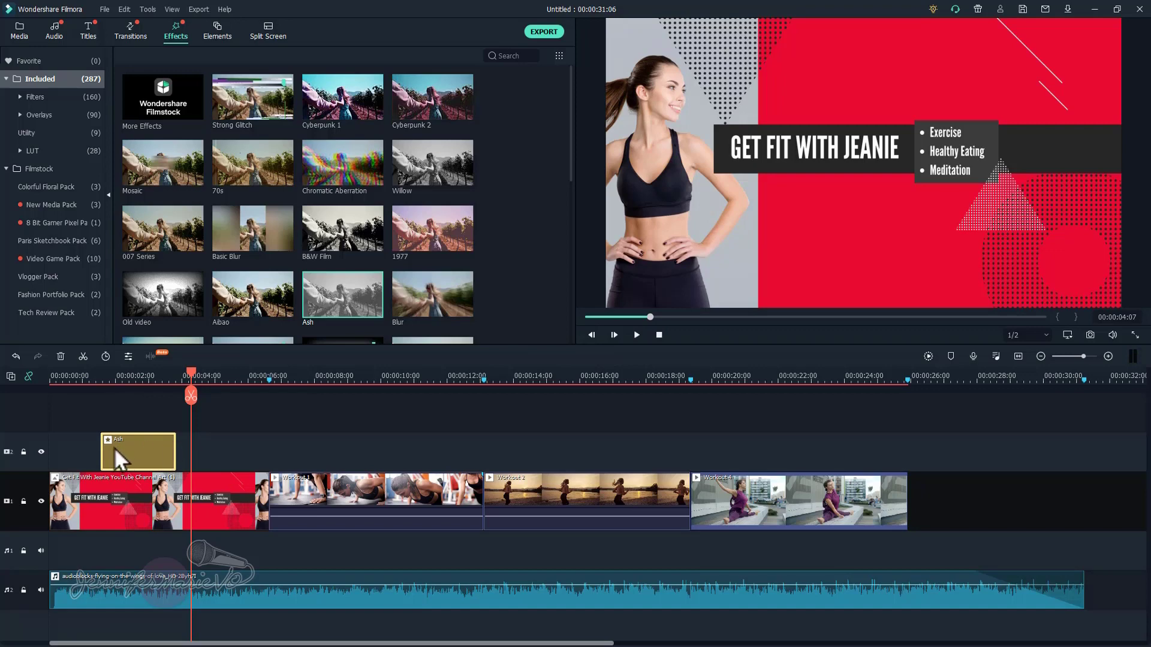
key(Delete)
- Browse the included effects in the Filters, Overlays and Utility categories
scroll(350, 117, down, 4)
scroll(358, 128, up, 4)
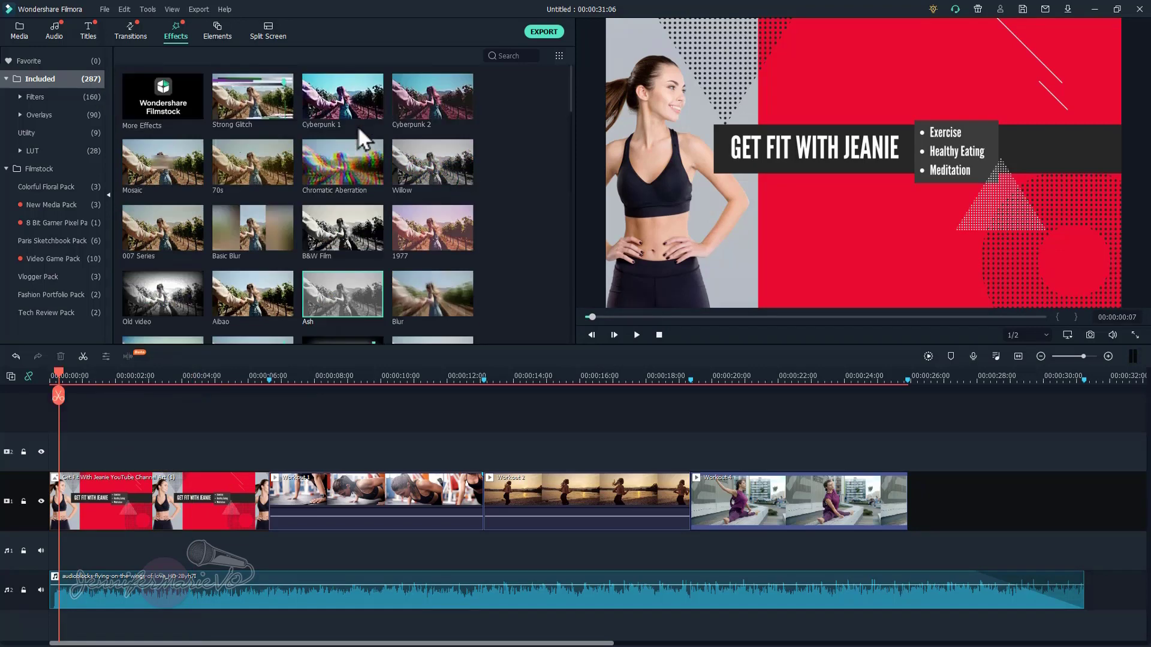
click(59, 99)
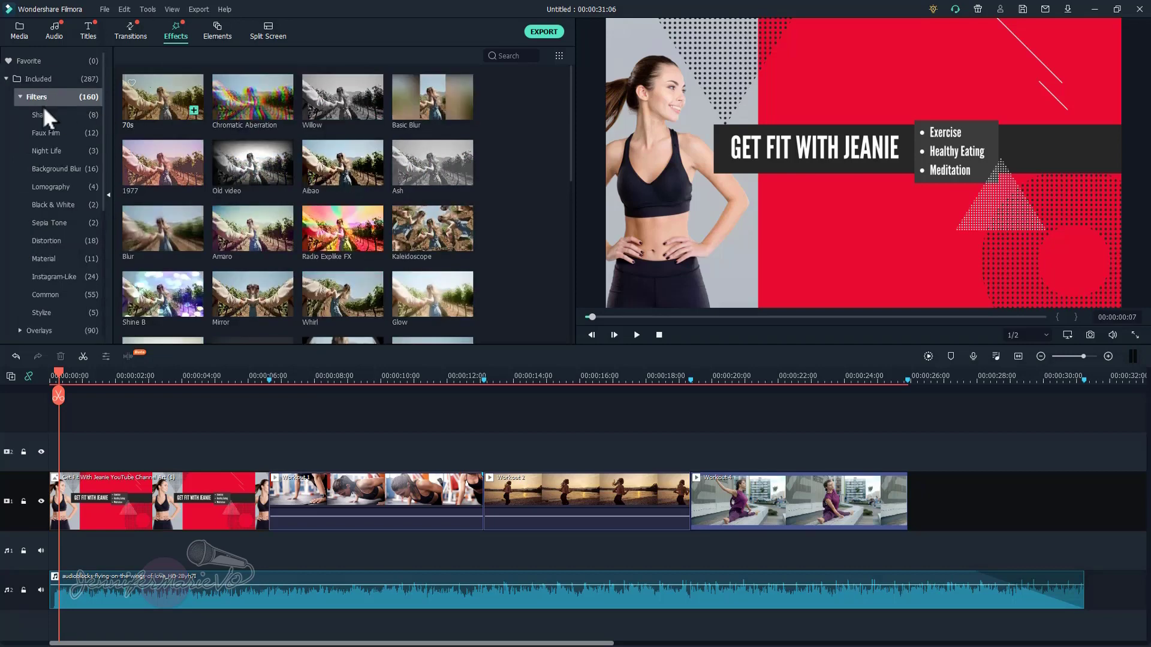
click(57, 98)
click(56, 115)
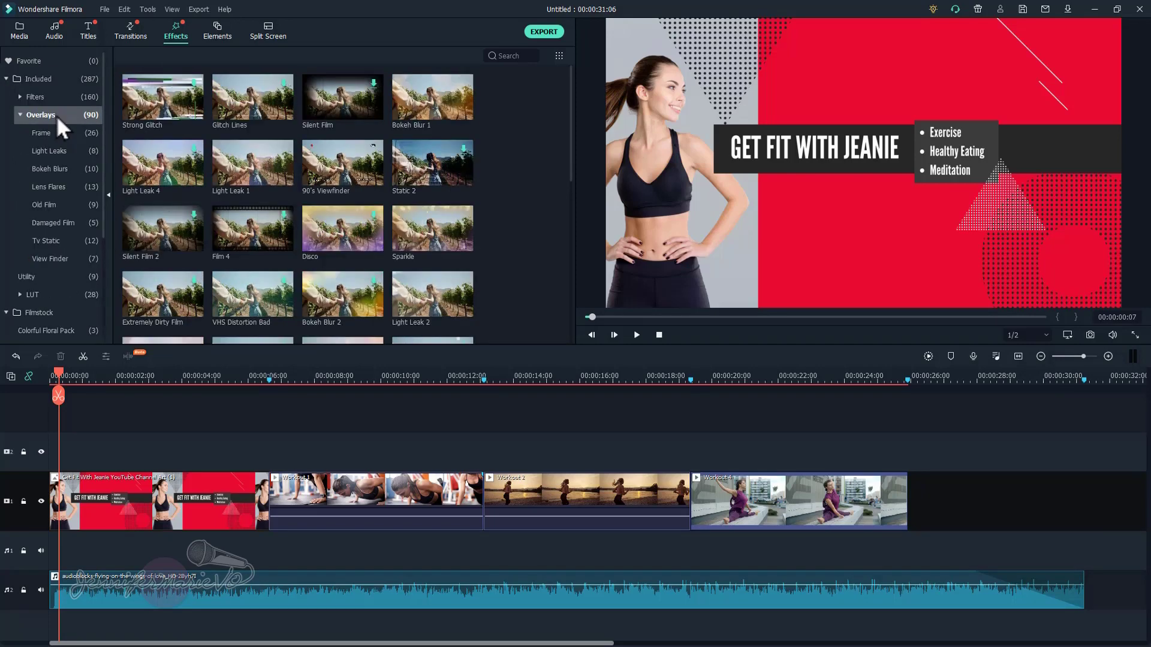
click(56, 115)
click(59, 131)
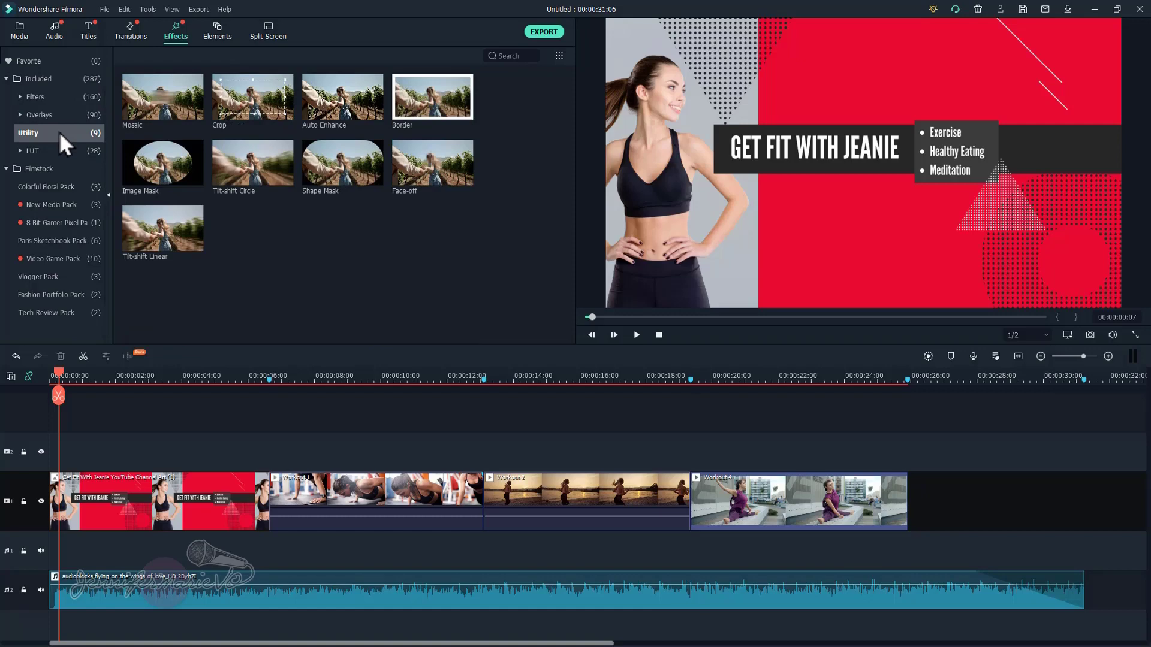
- Add the Chromatic Aberration filter on the track above the channel art from about 0.6 to 5.5 seconds and play it
click(56, 97)
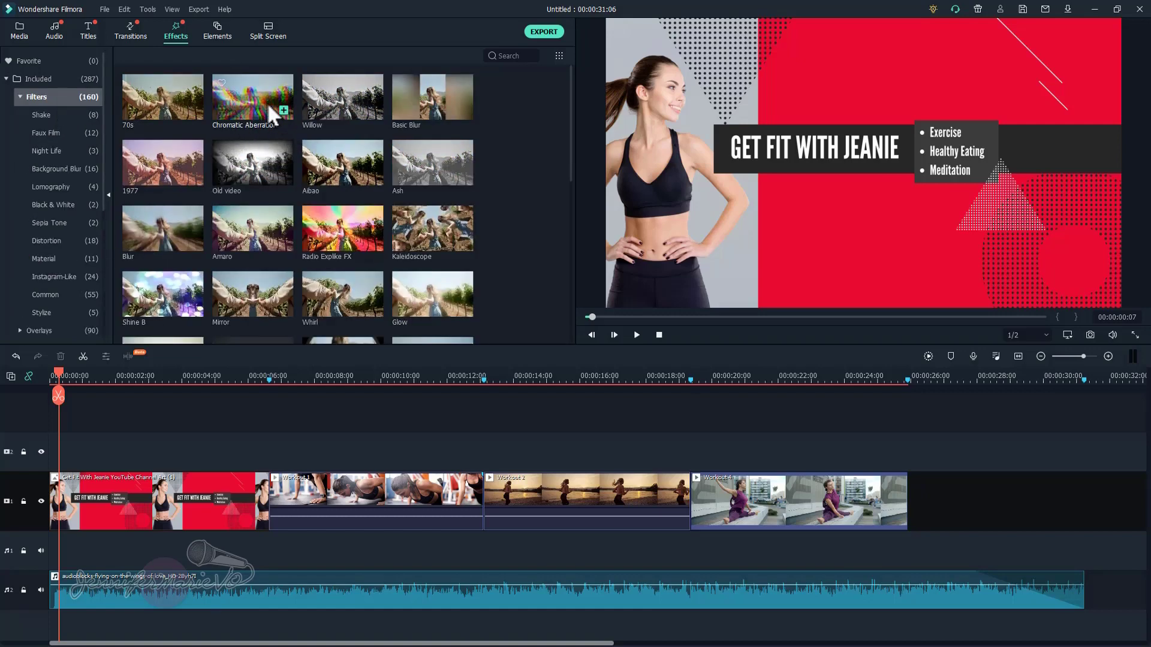
drag(262, 95, 67, 452)
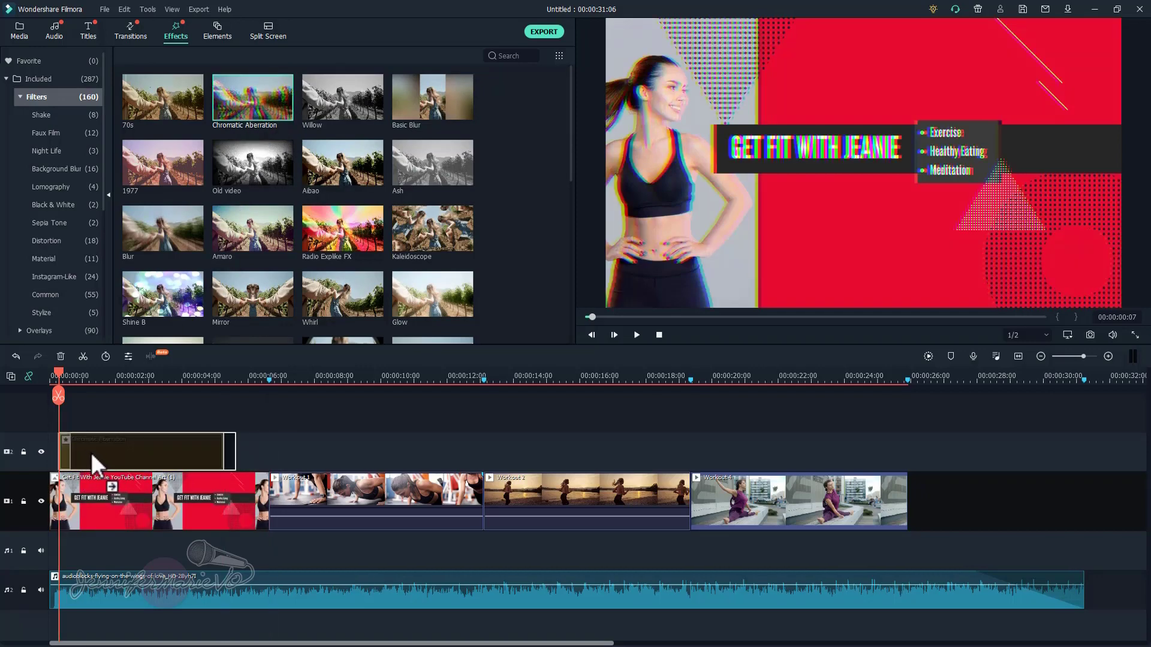
drag(60, 447, 70, 446)
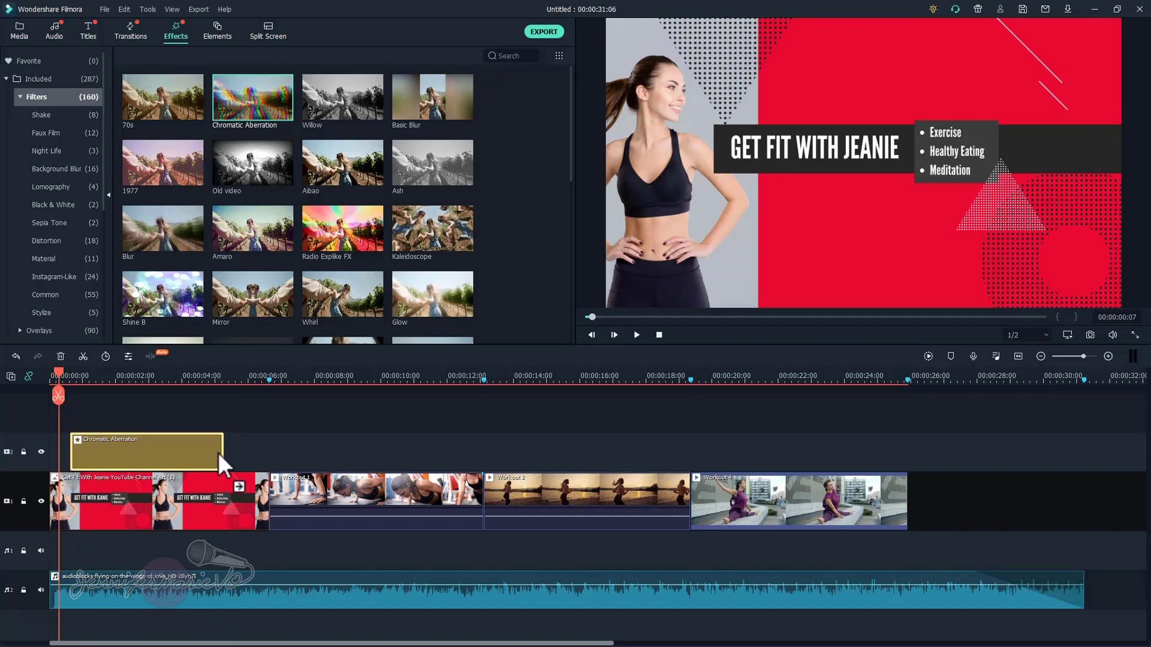
drag(223, 452, 230, 452)
drag(58, 369, 38, 376)
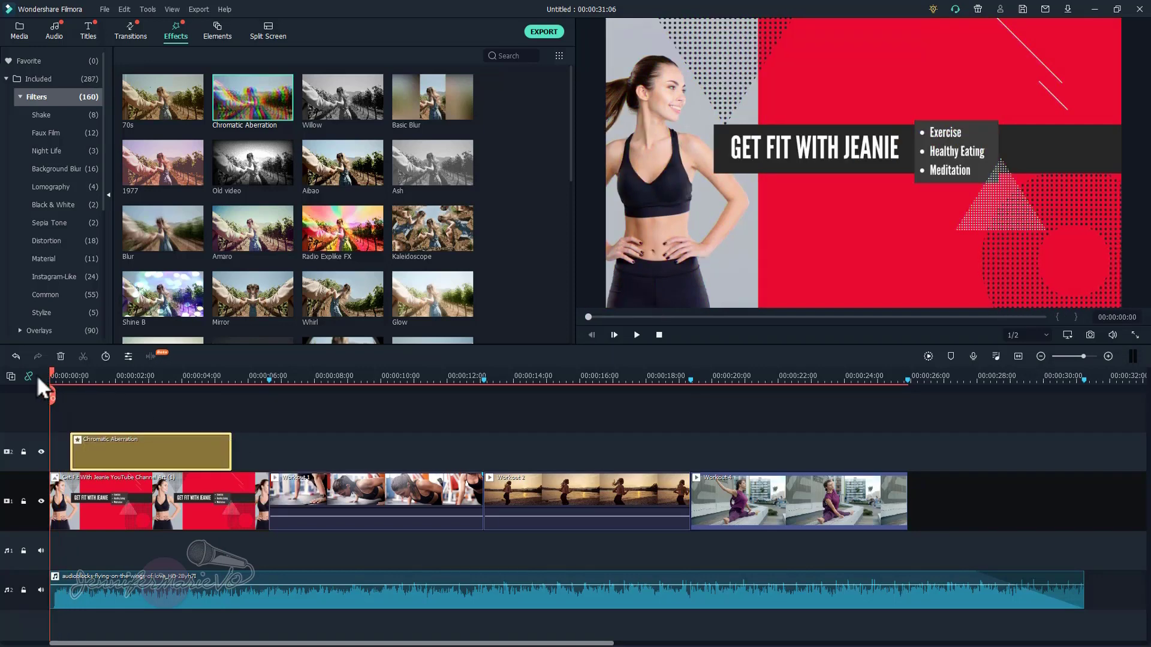
click(632, 338)
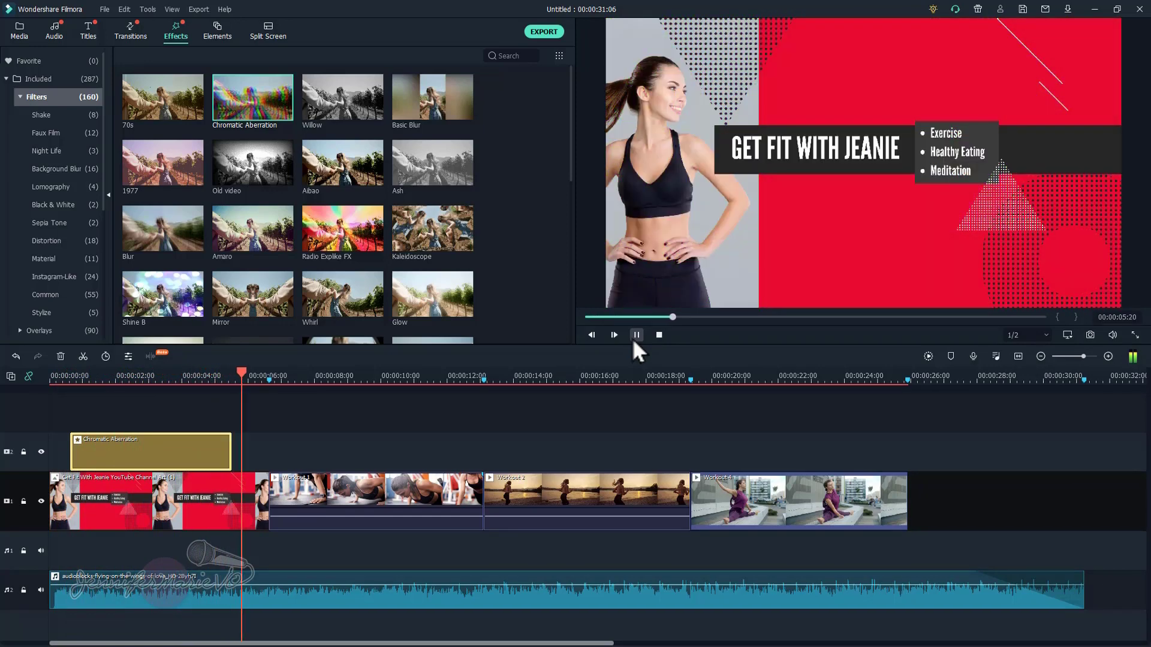
click(633, 339)
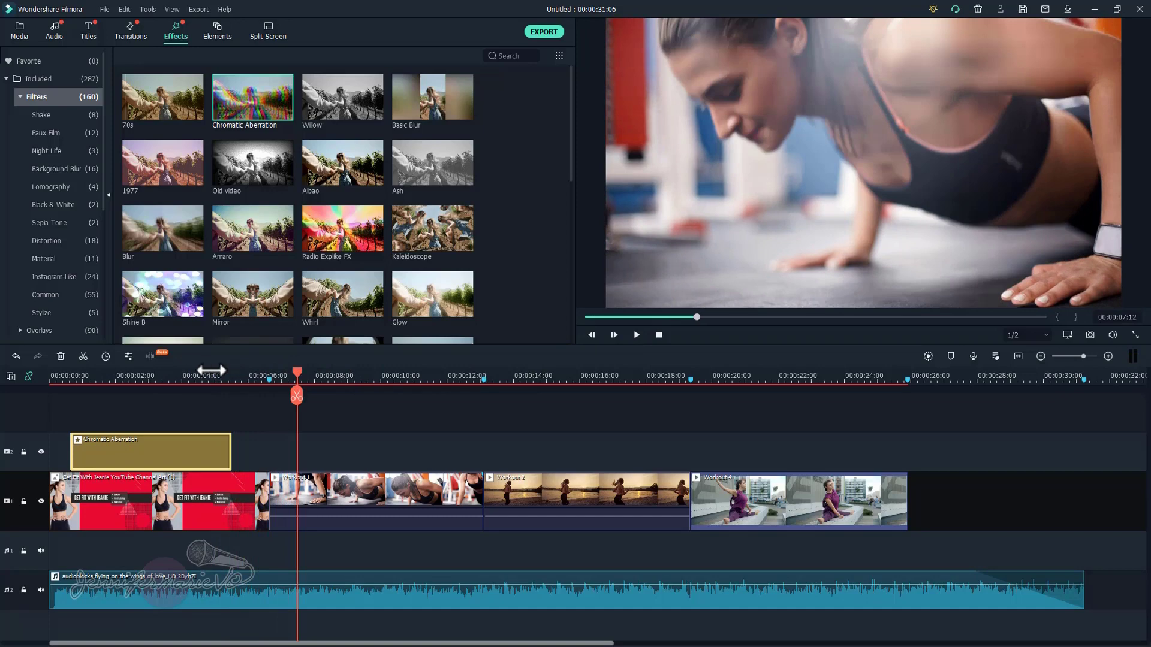
- Try the Morph transition between the channel art and the Workout 1 clip and play it
drag(197, 374, 263, 382)
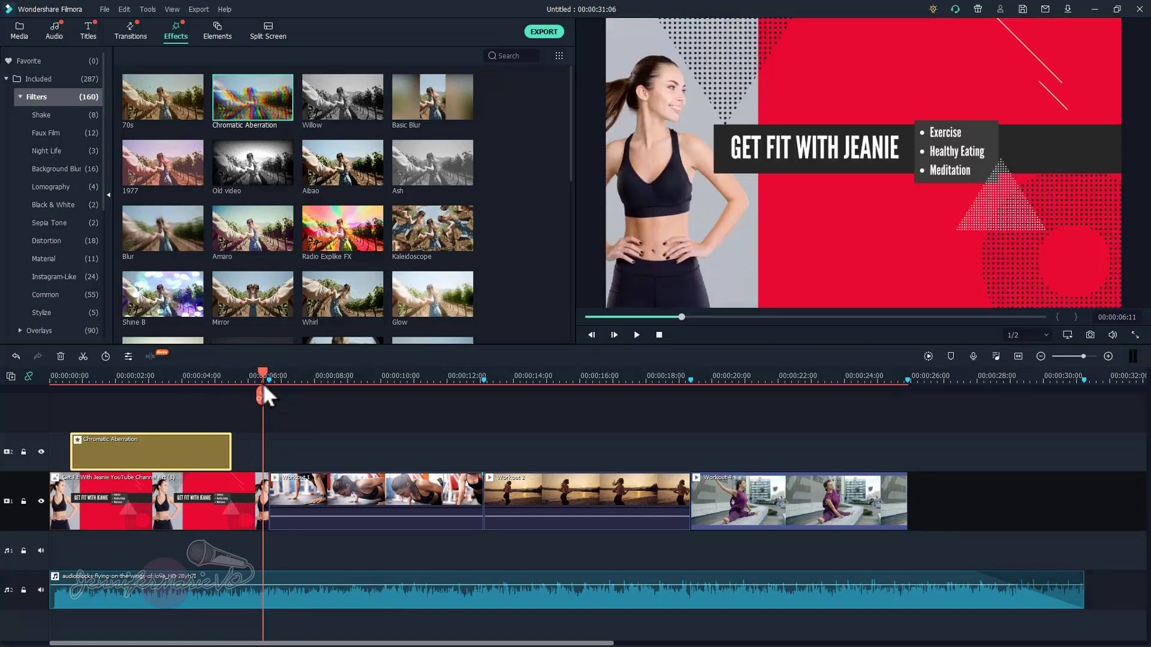
mouse_move(265, 189)
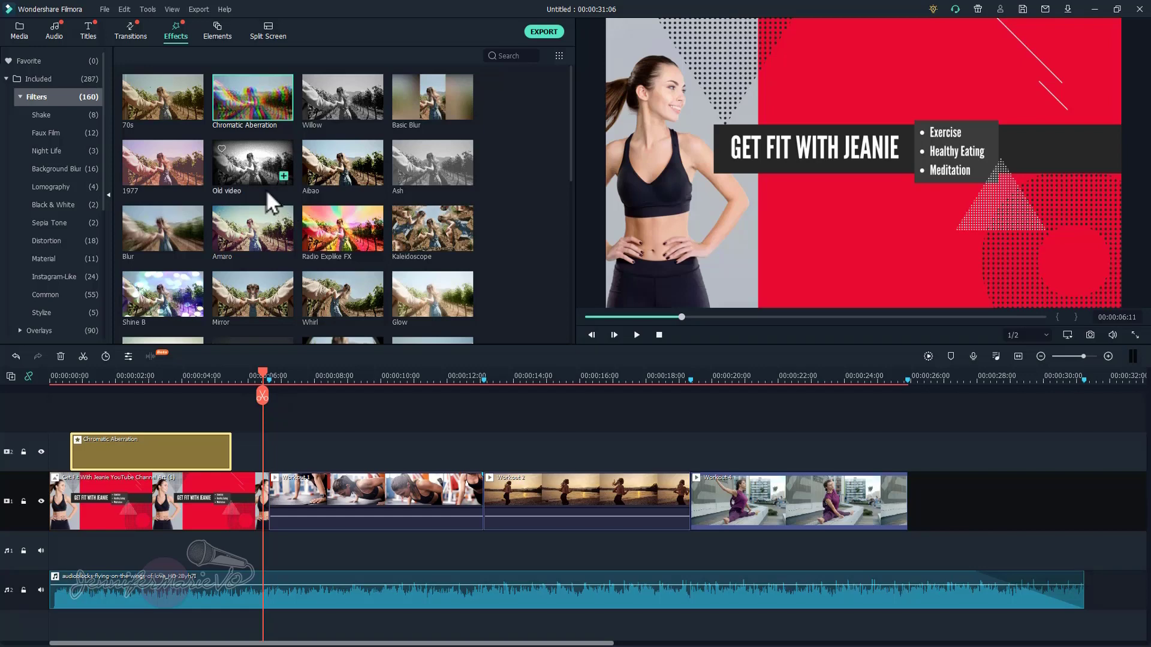
click(135, 34)
mouse_move(236, 84)
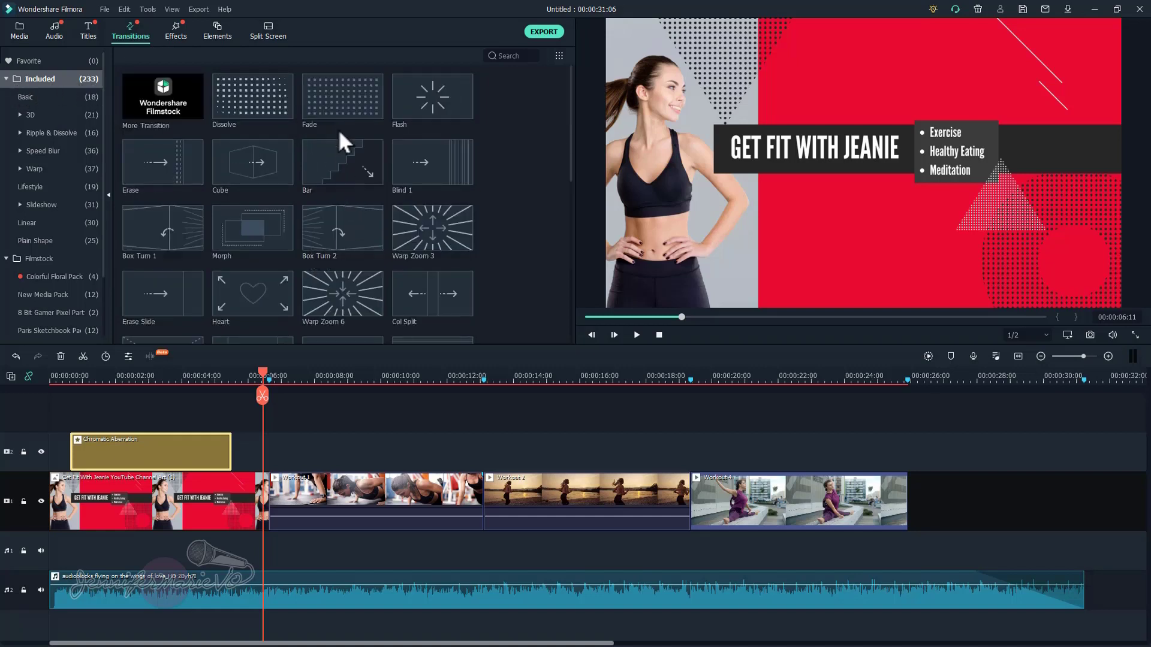
drag(269, 235, 260, 401)
drag(270, 488, 260, 506)
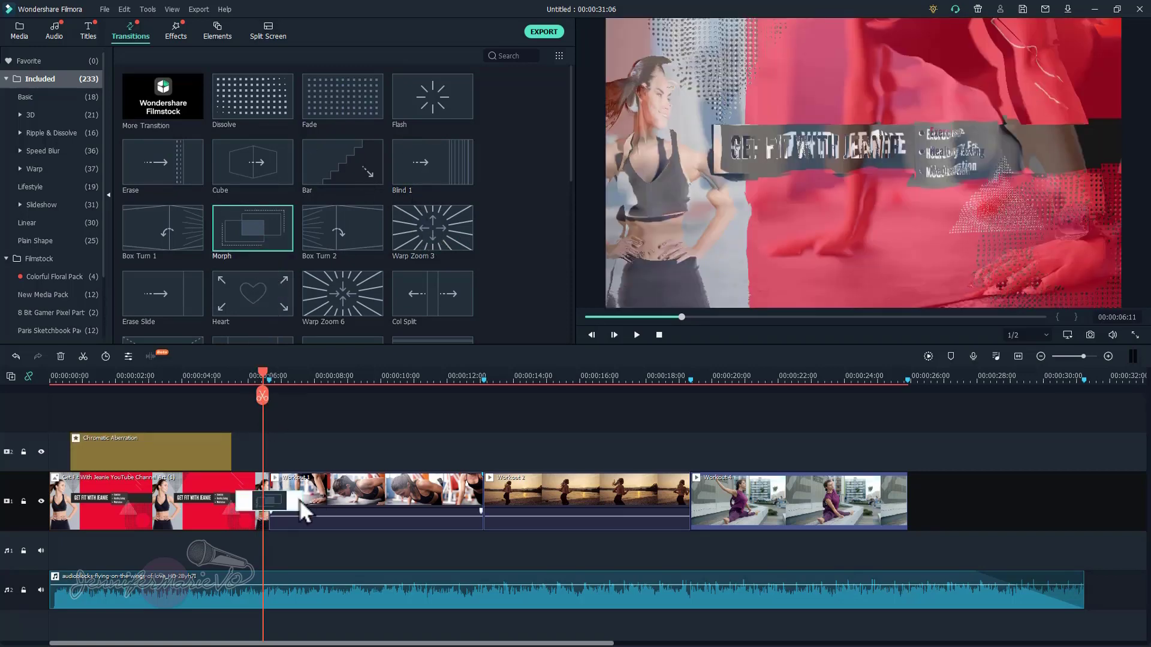
drag(263, 381, 235, 381)
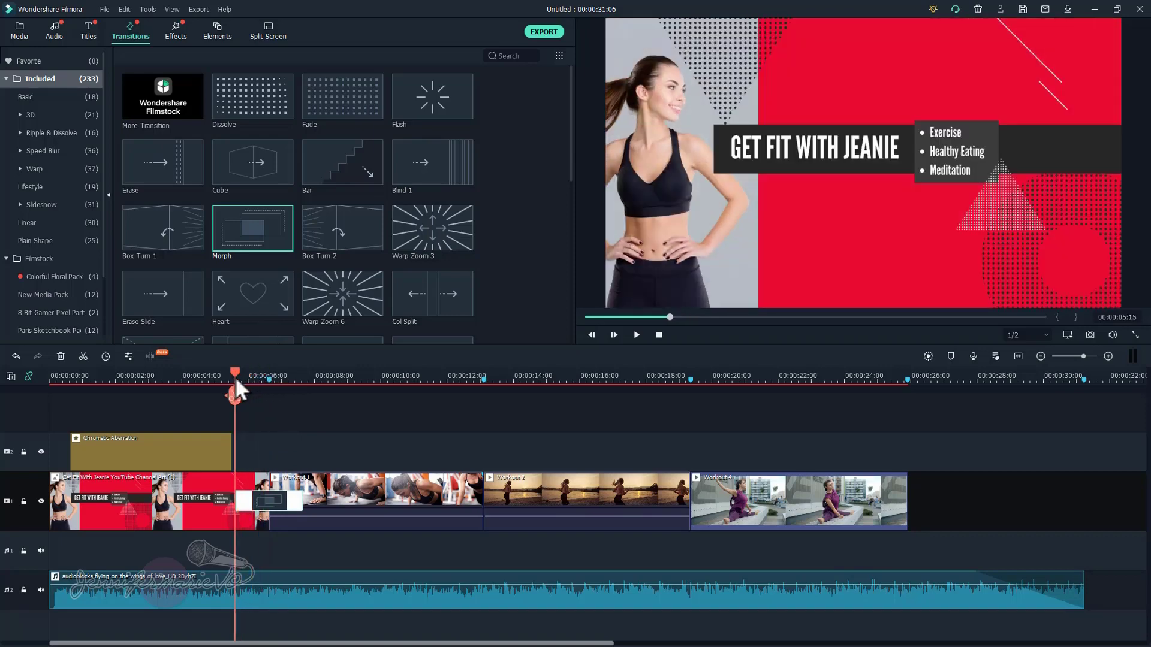
click(636, 334)
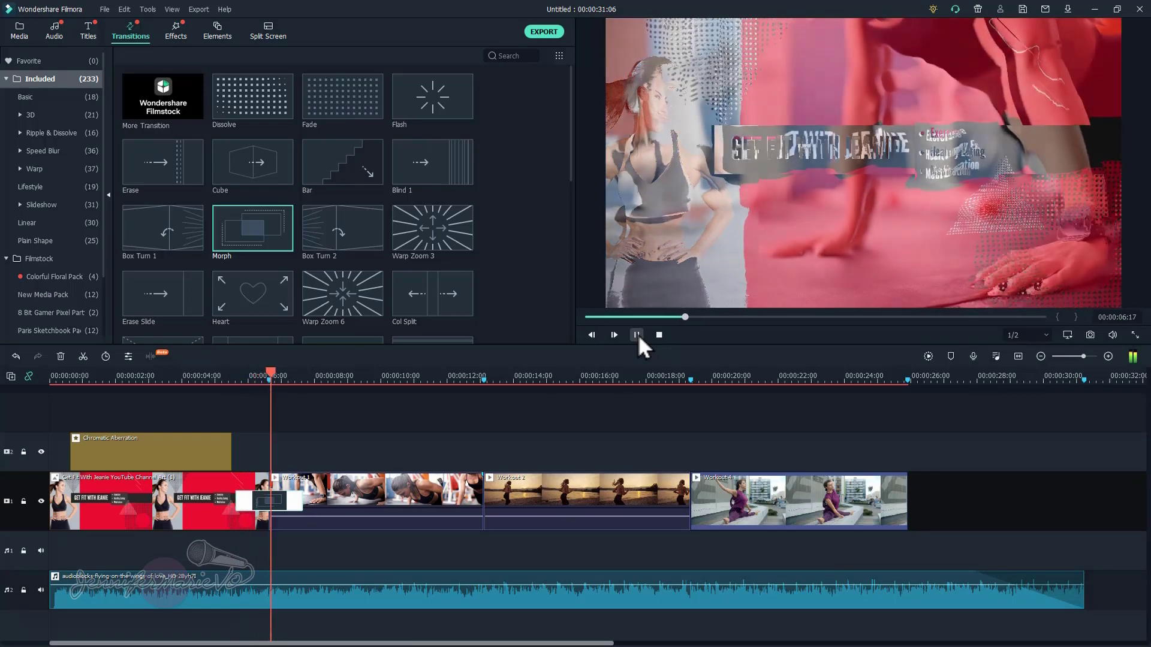
click(637, 335)
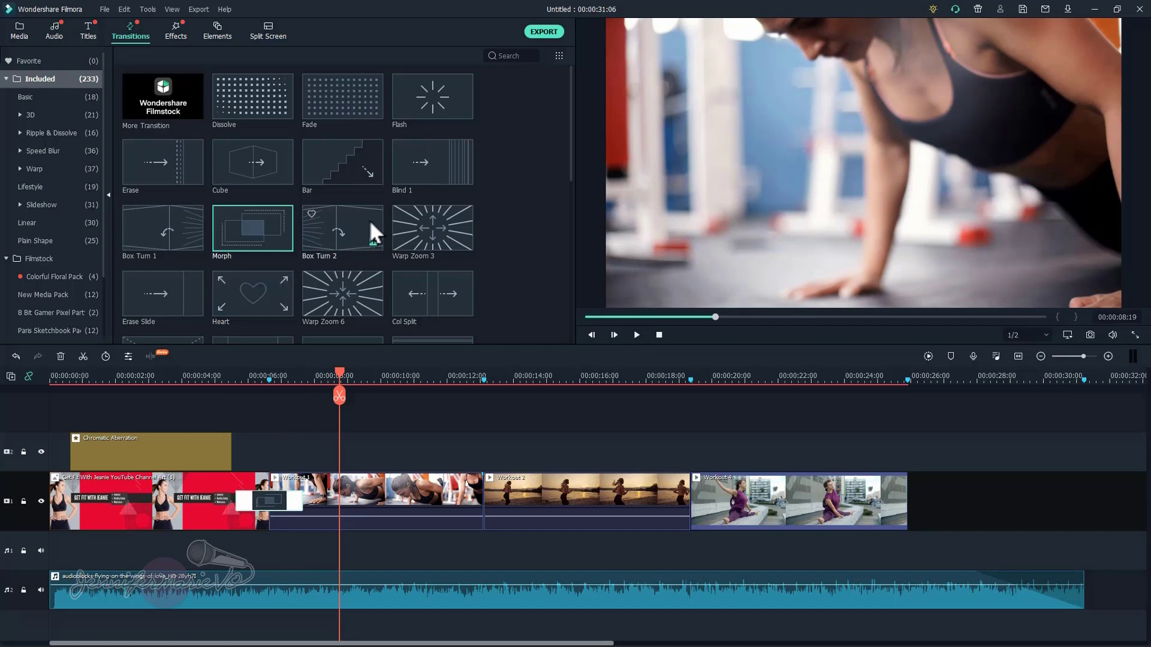
- Preview the Blind 1 transition and look through the Slideshow transitions
click(414, 174)
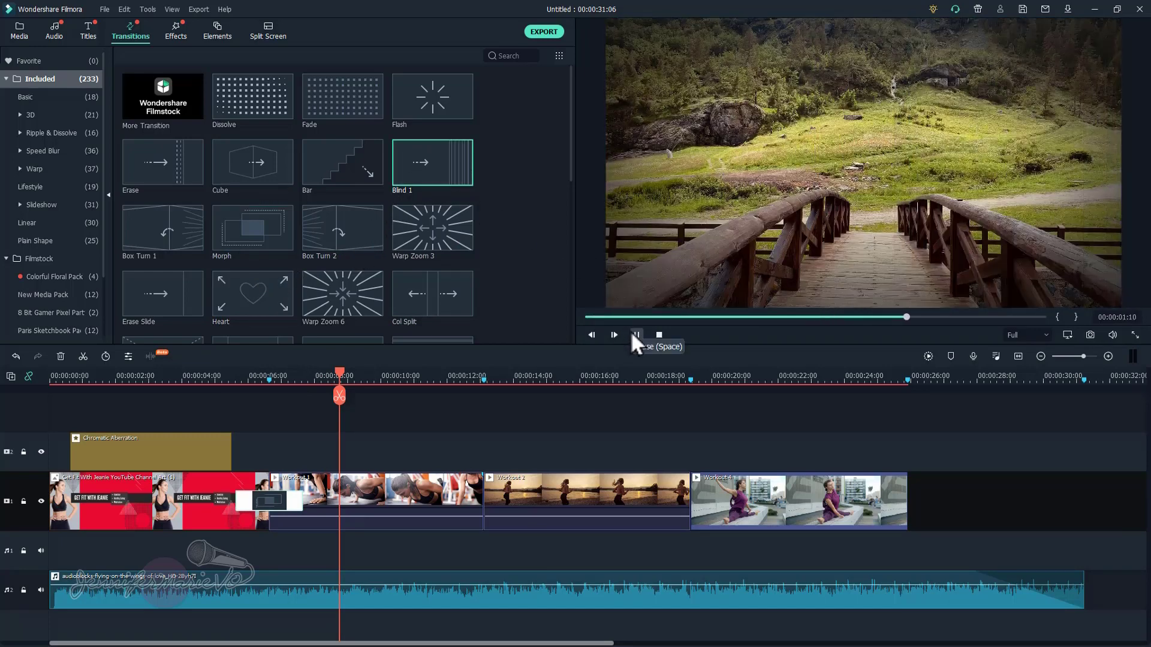
click(637, 336)
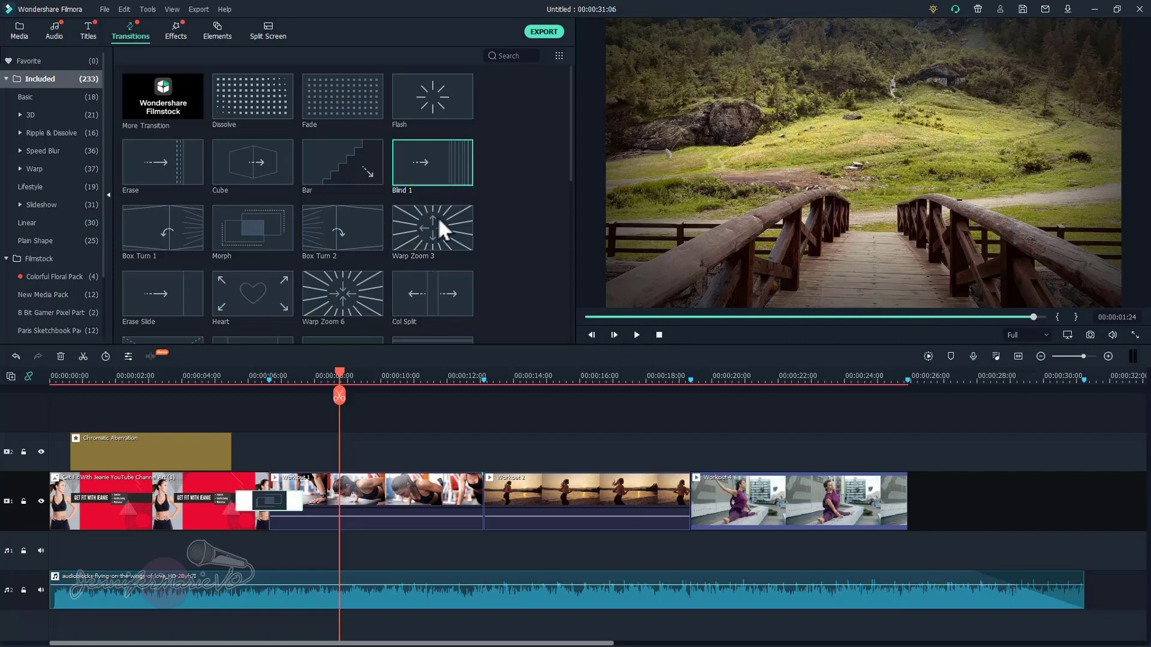
click(53, 203)
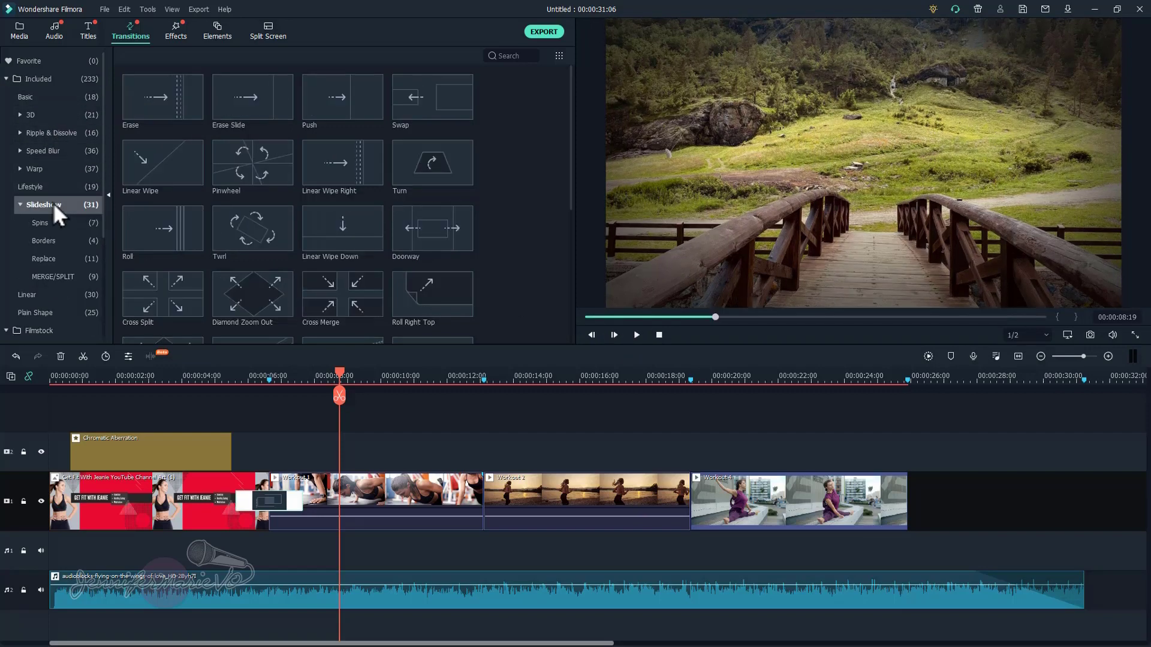
- Replace the Morph transition after the channel art with Polka Dot from the Lifestyle category and play it
click(49, 187)
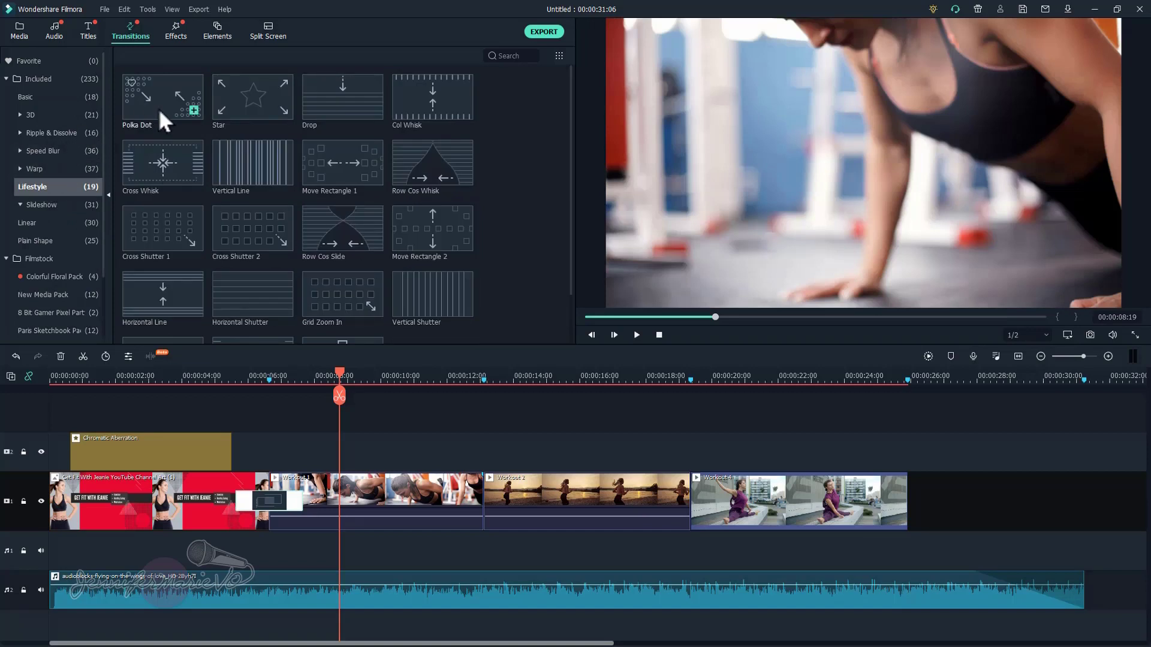
drag(160, 103, 265, 497)
click(242, 376)
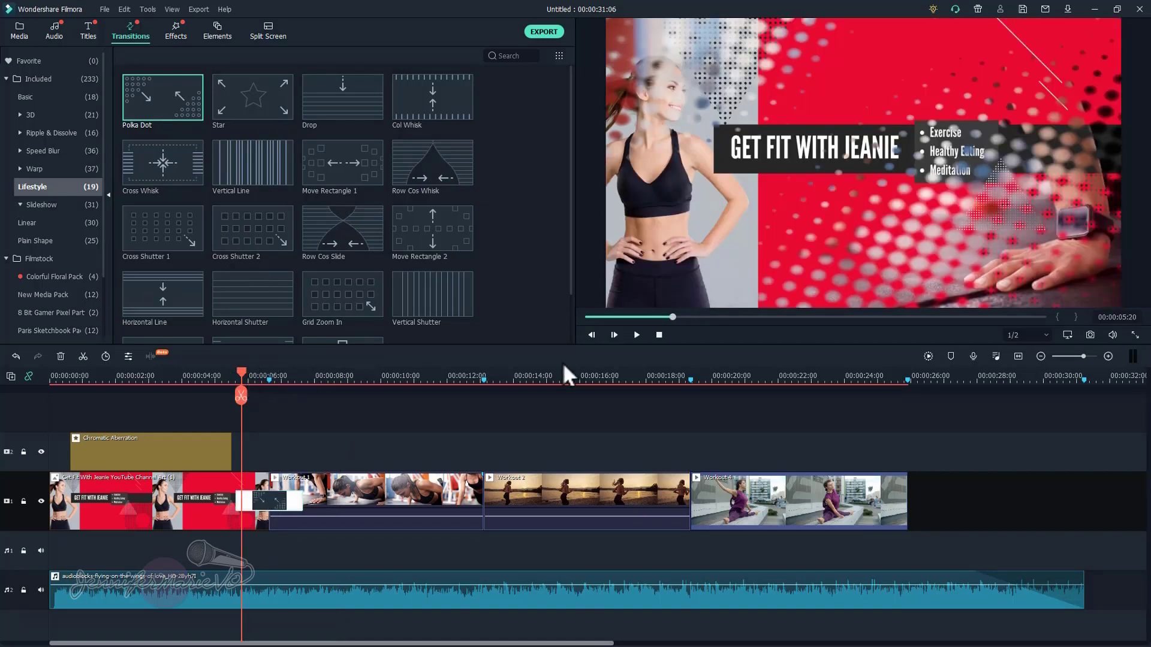
click(223, 375)
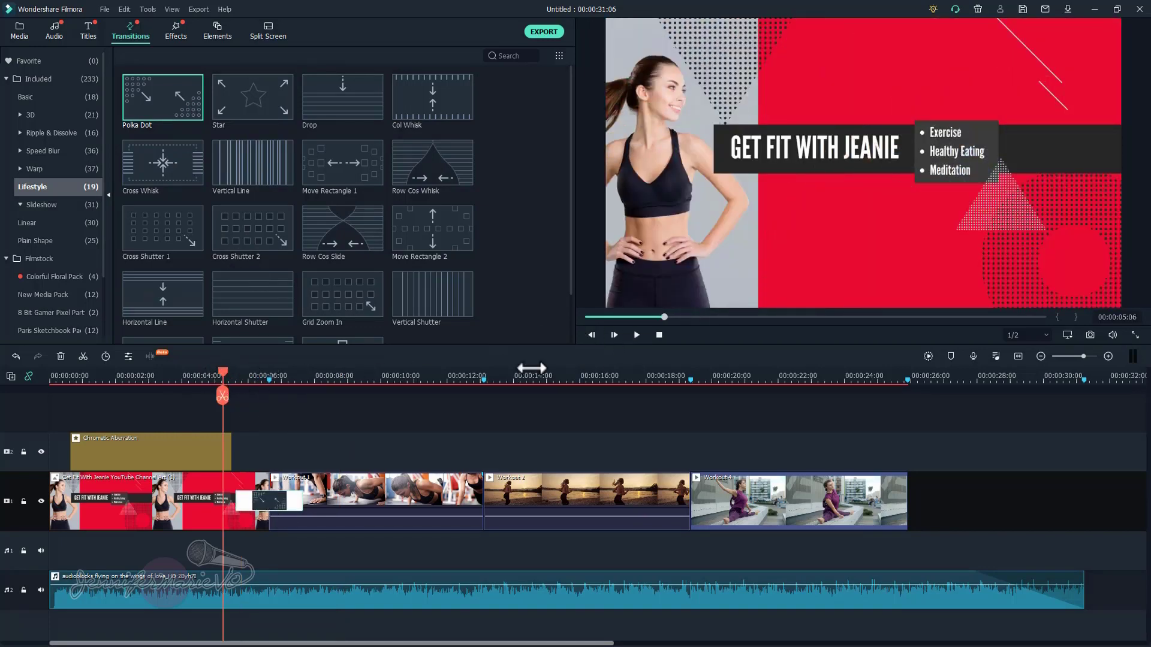
click(639, 336)
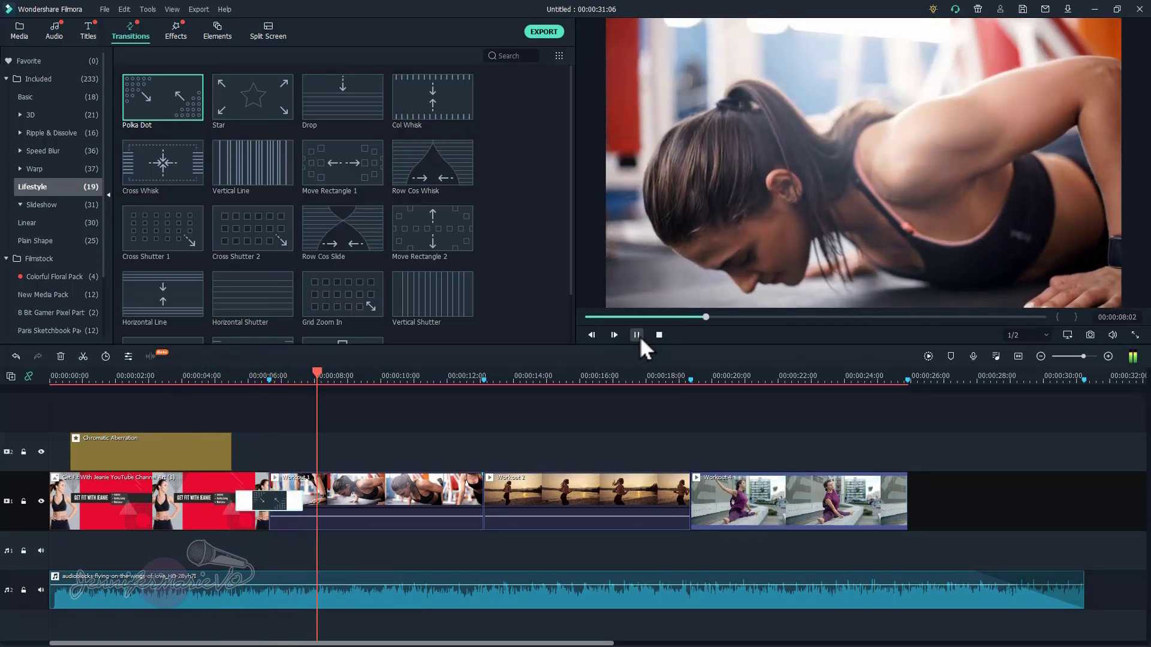
click(639, 335)
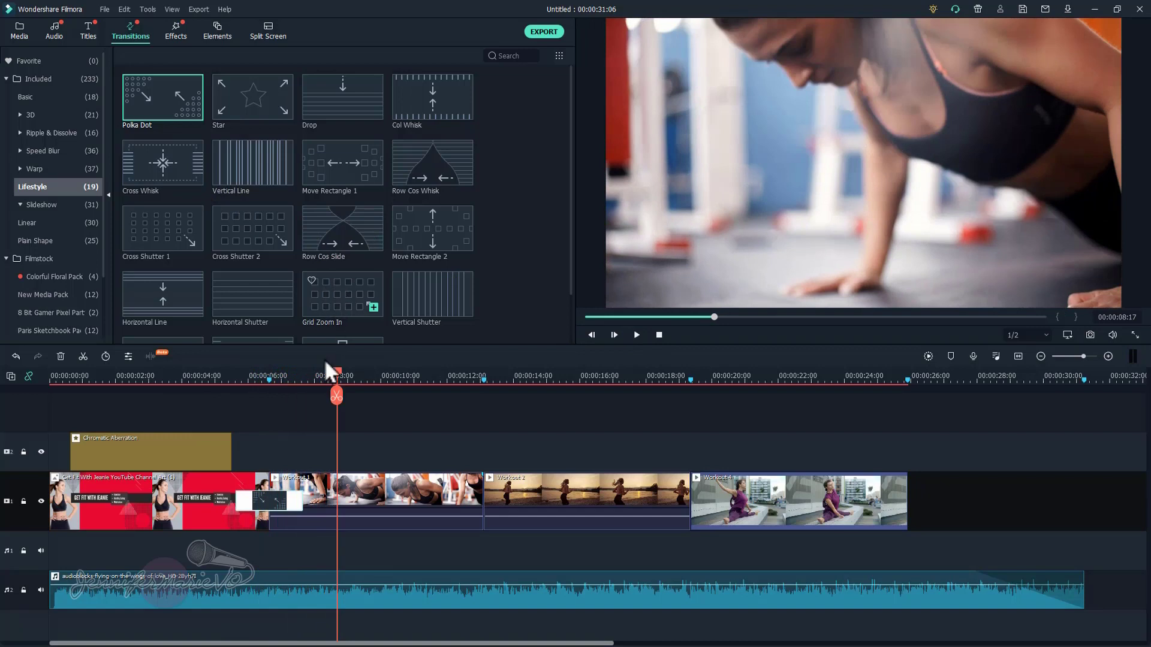
- Delete the Polka Dot transition between the channel art and the Workout 1 clip
right_click(292, 502)
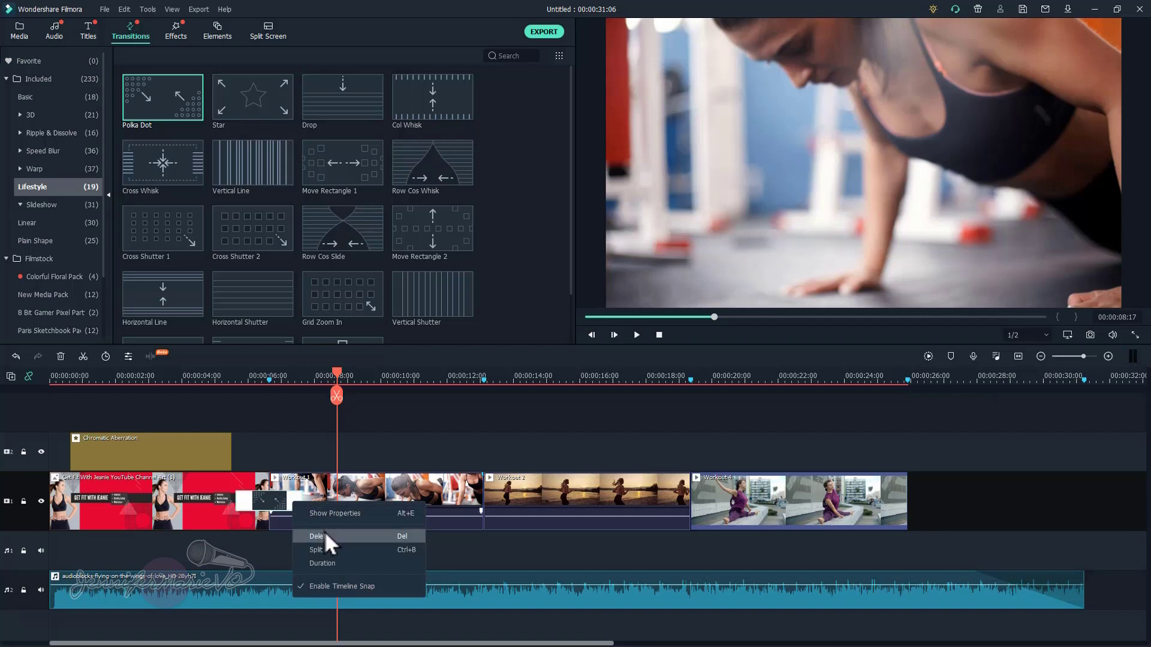
click(281, 503)
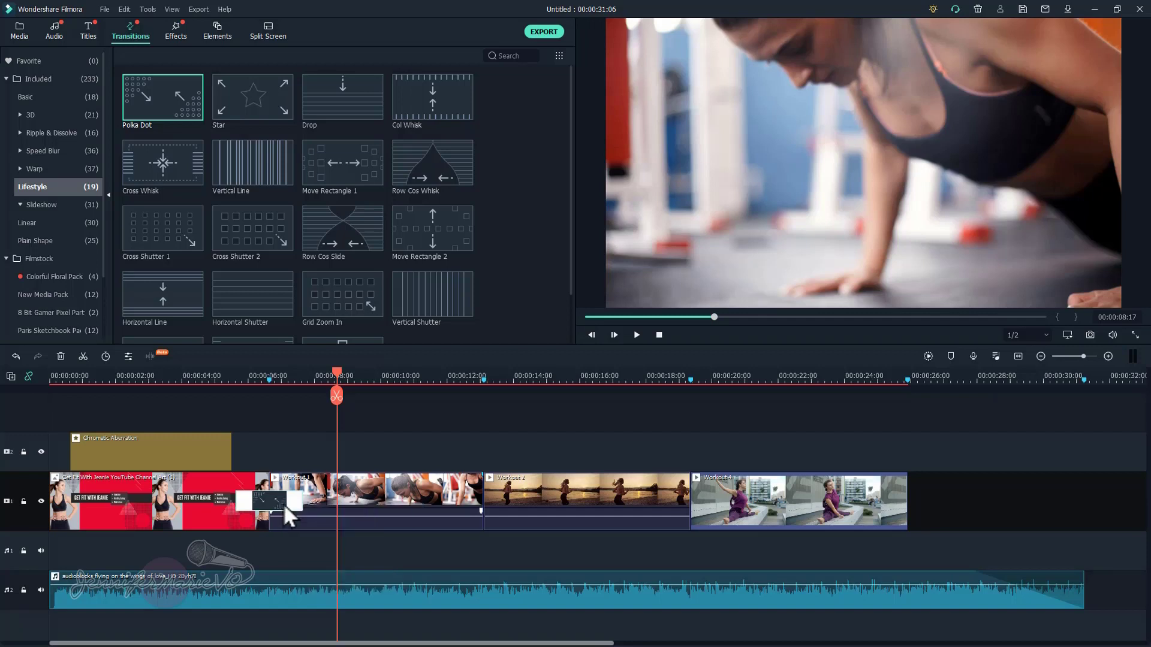
key(Delete)
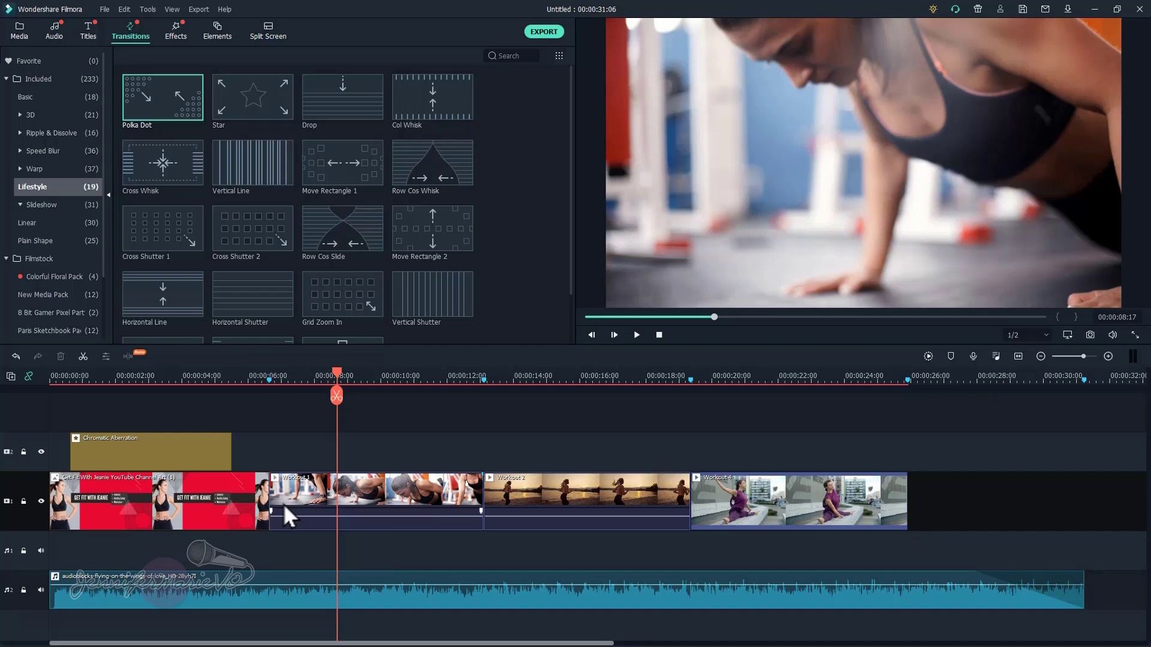
- Browse the included title templates in the Openers, Titles, Lower 3rds and Subtitles categories
drag(338, 374, 368, 390)
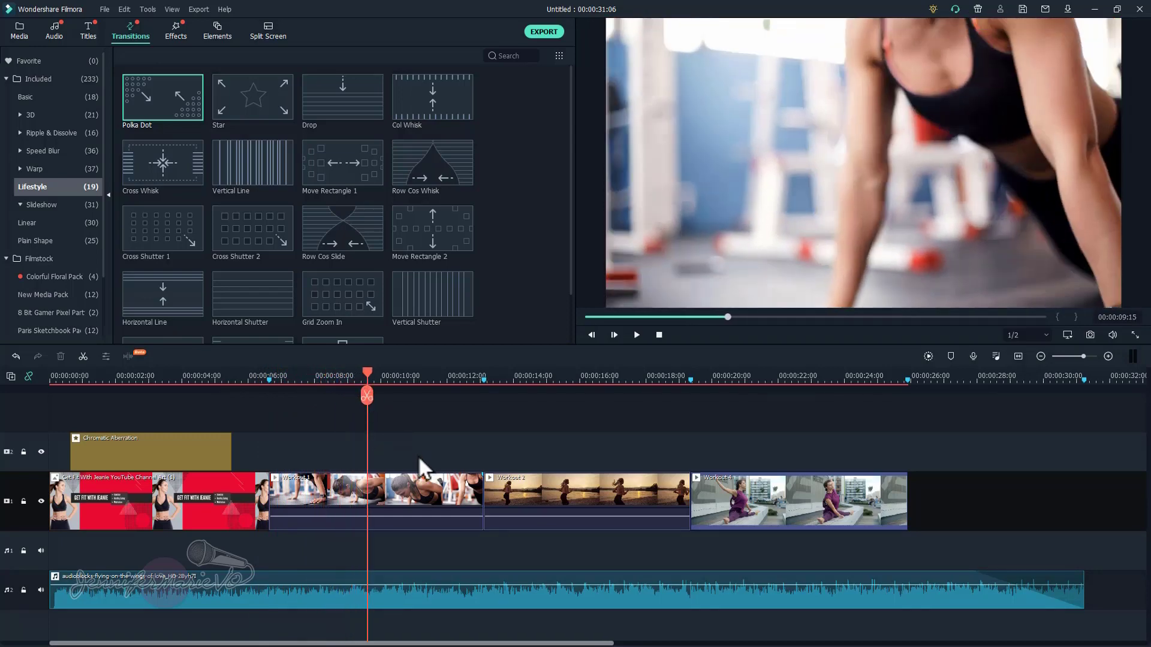
click(85, 34)
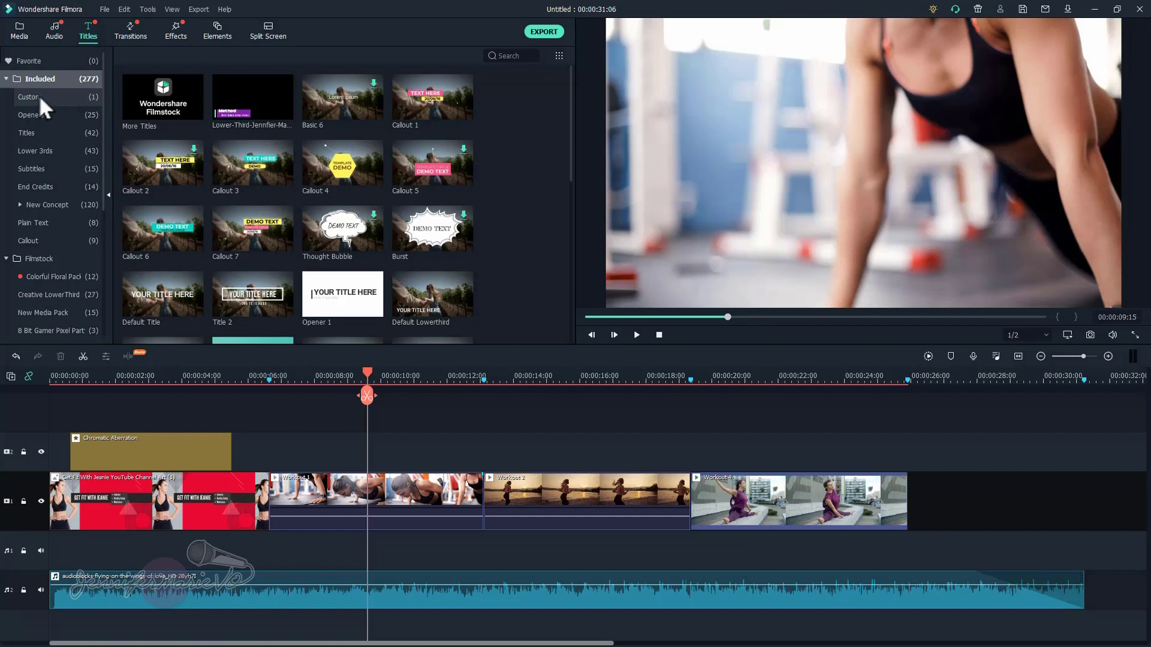
click(48, 116)
mouse_move(183, 114)
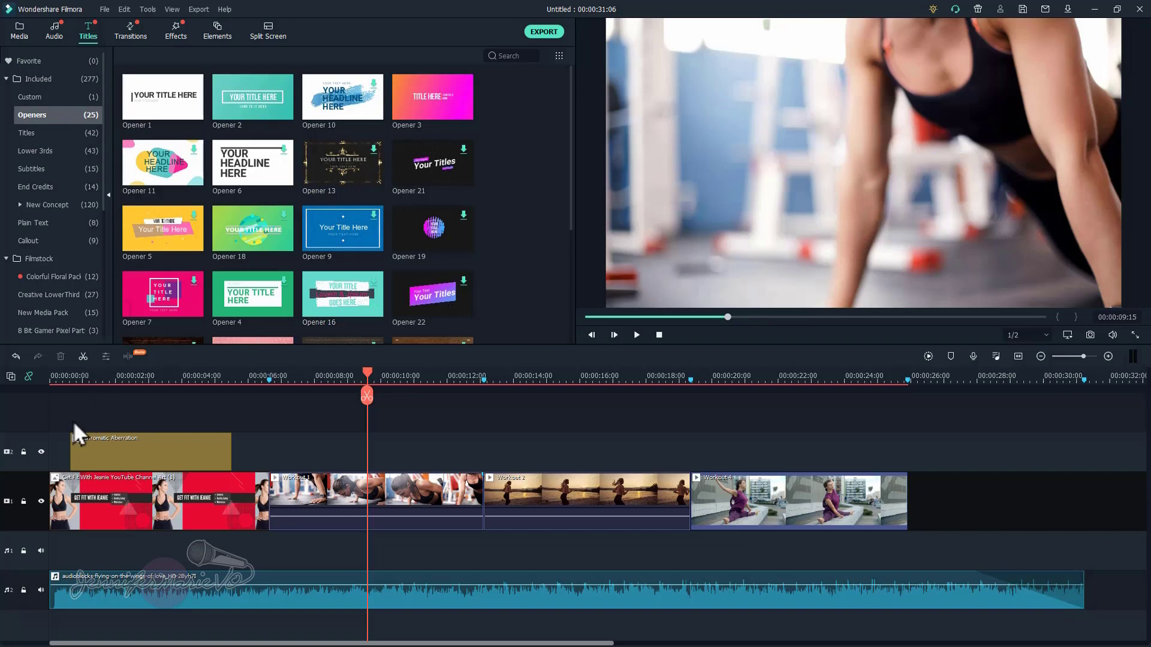
click(64, 134)
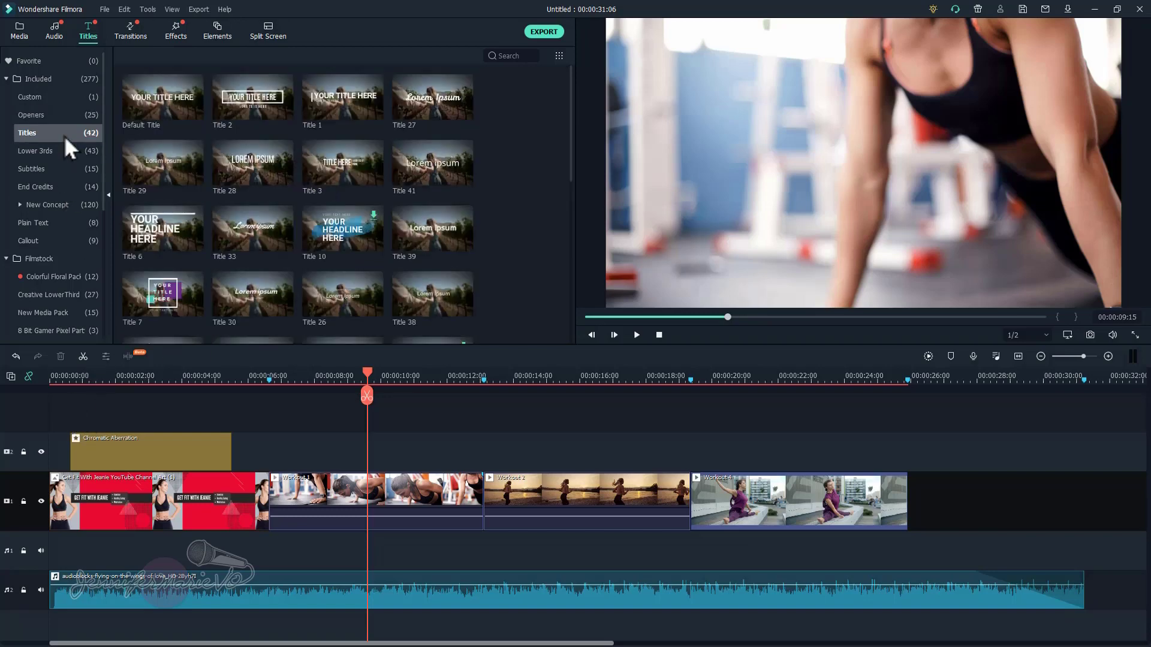
click(65, 151)
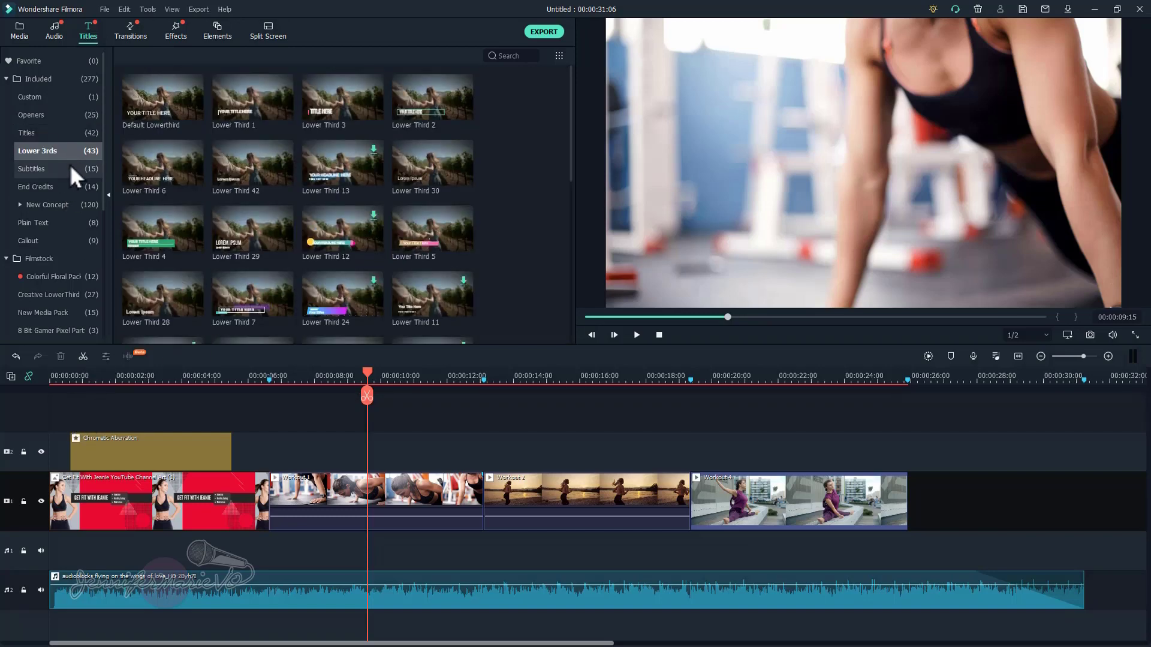
click(69, 167)
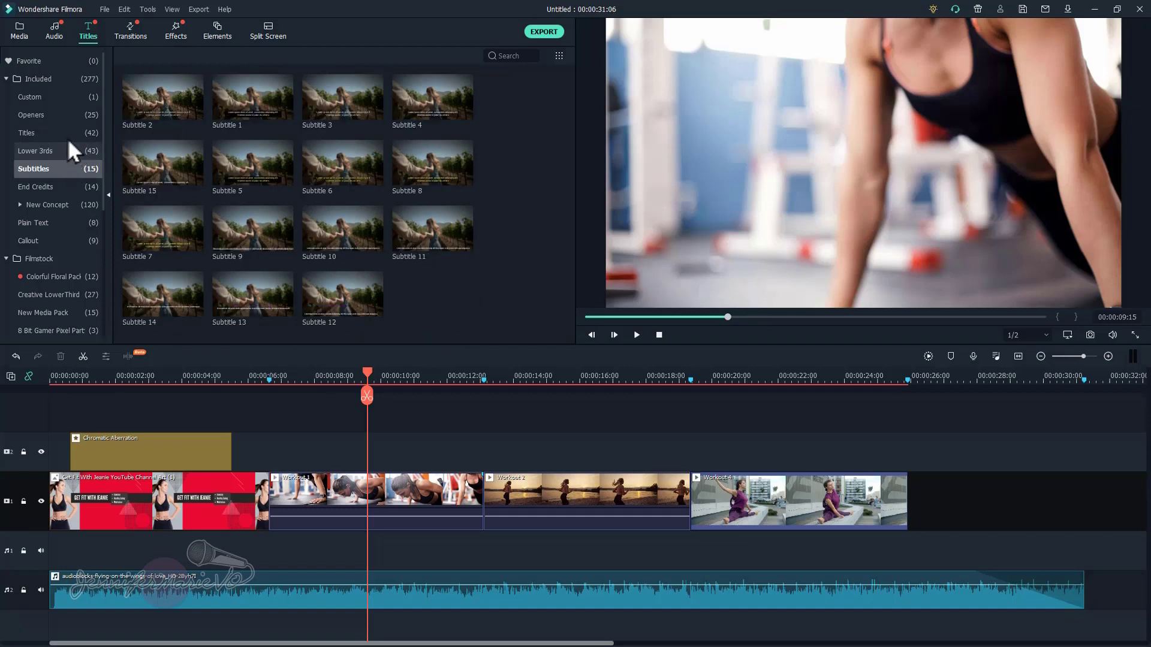
- Place the Default Title above Workout 1 from about 8.8 seconds to the clip's end and set its text to "BELIEVE."
click(42, 133)
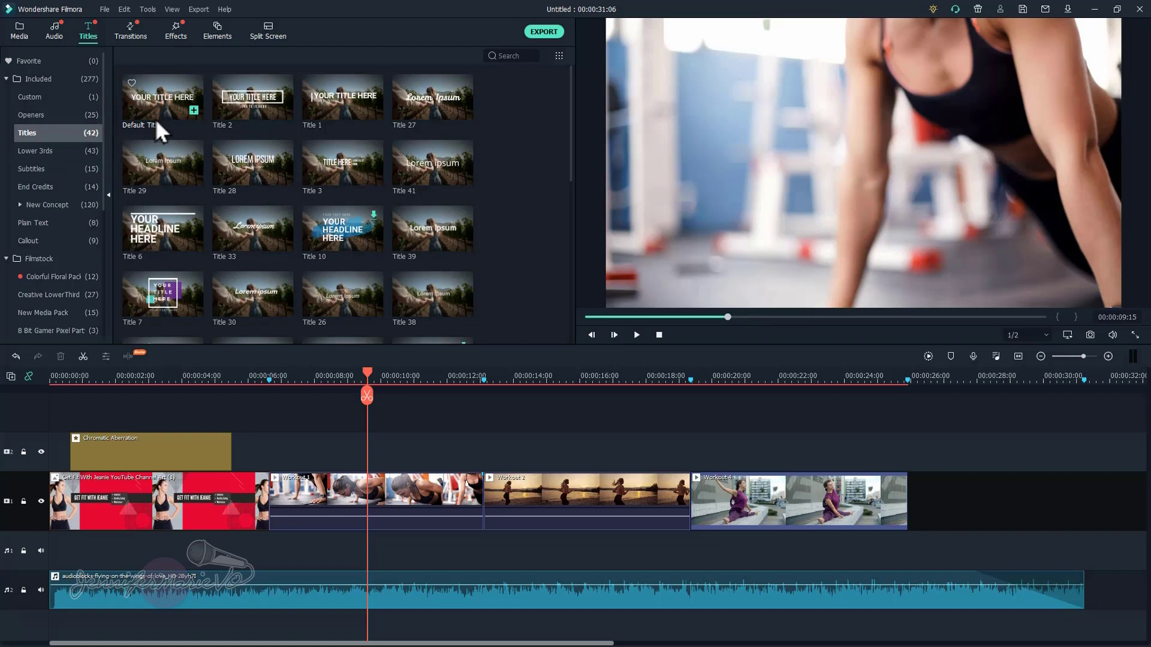
drag(156, 98, 315, 448)
click(346, 376)
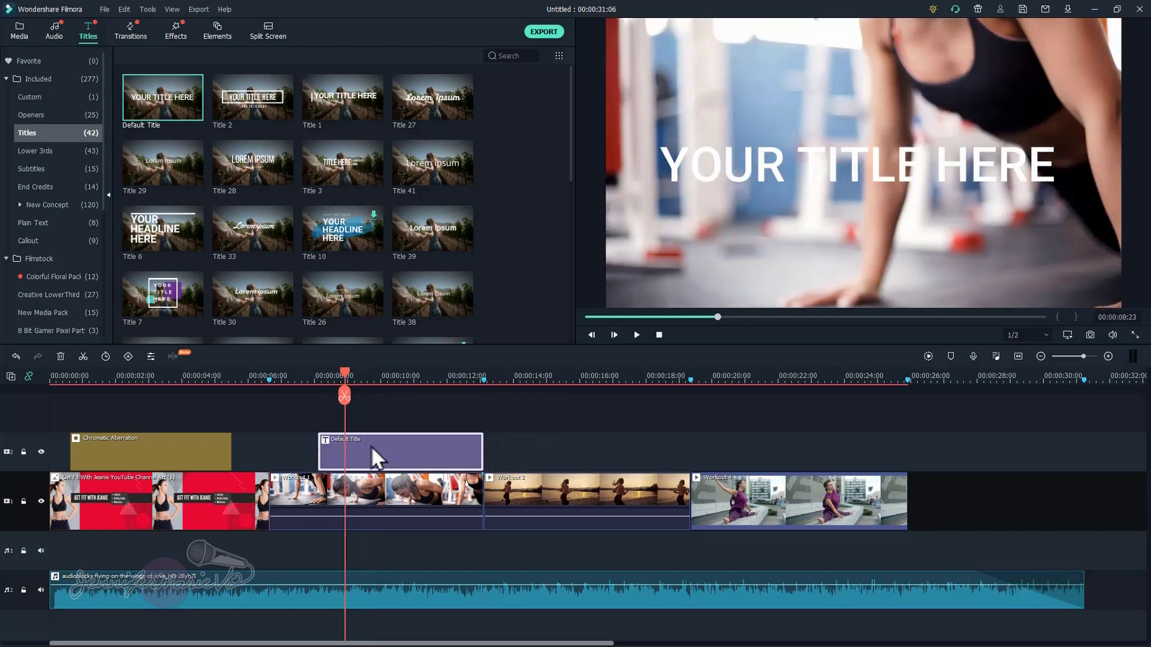
drag(322, 453, 341, 452)
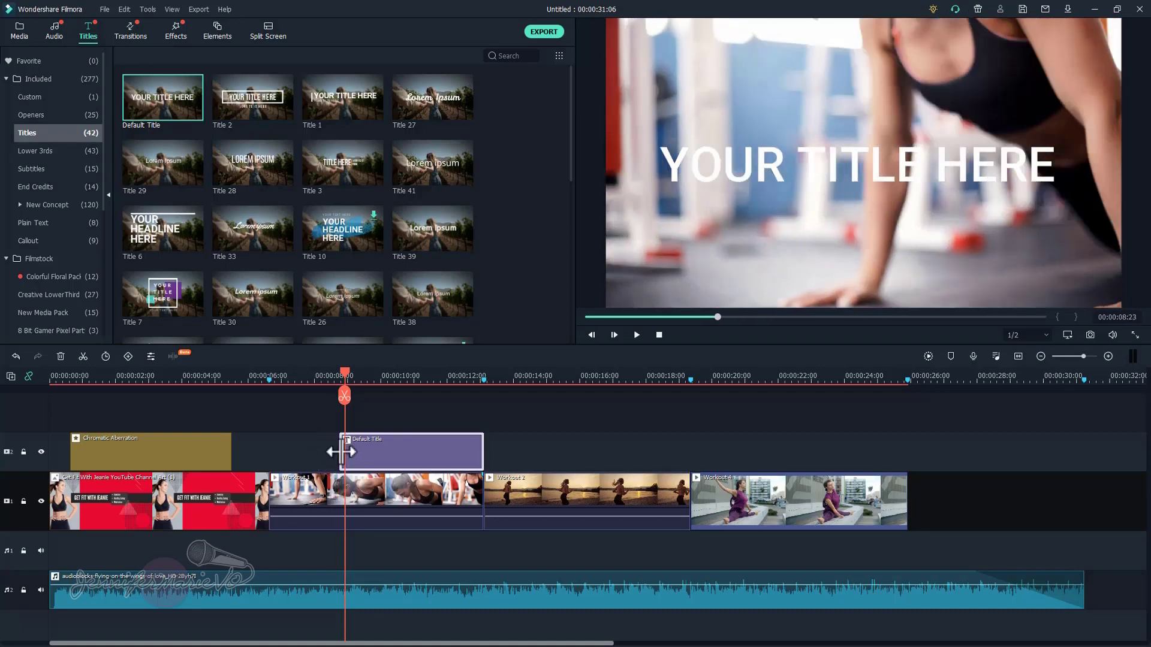
double_click(384, 451)
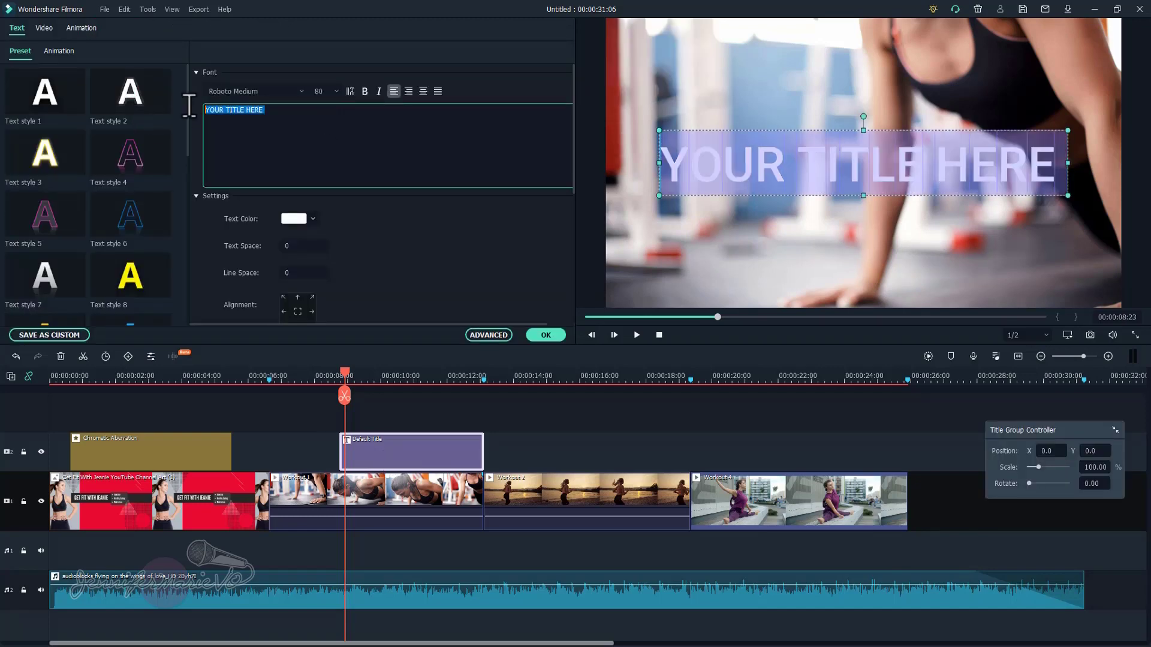
text(BELIEVE.)
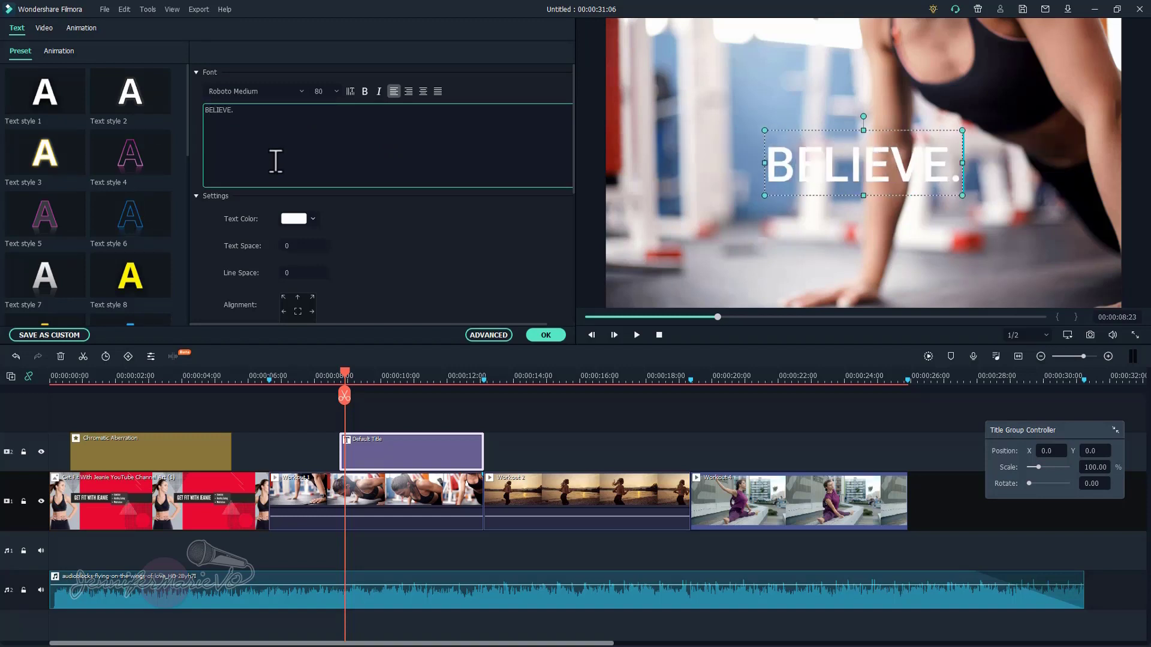
- Set the font size of the "BELIEVE." title to 120, keeping the Roboto Medium font
click(282, 90)
click(301, 91)
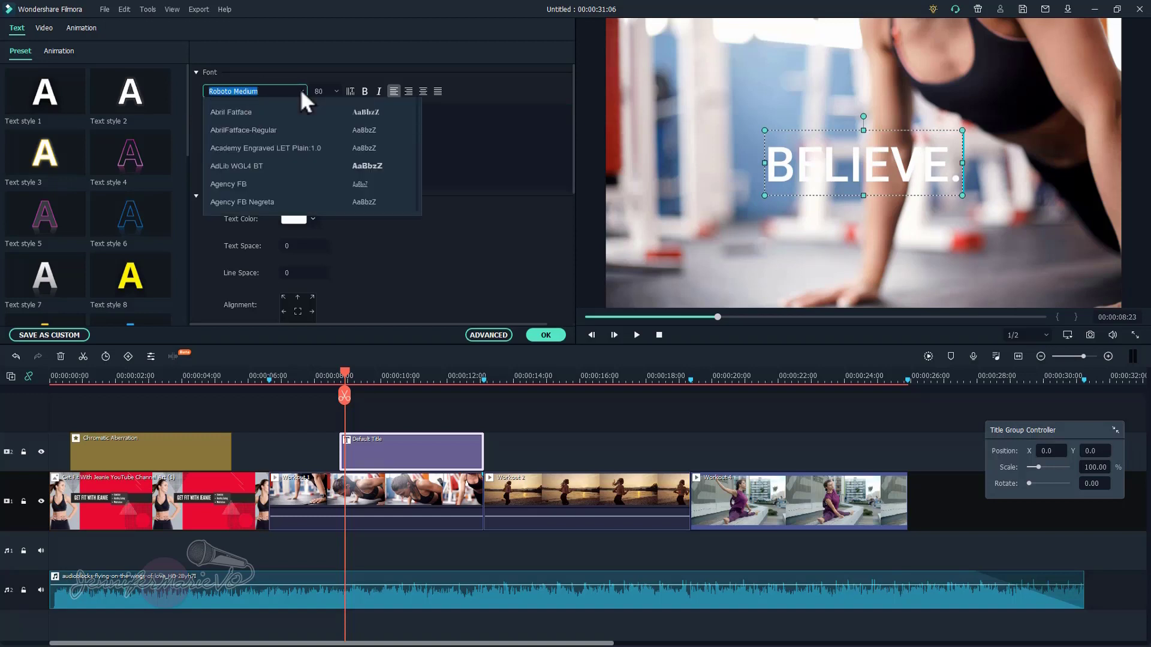
click(301, 91)
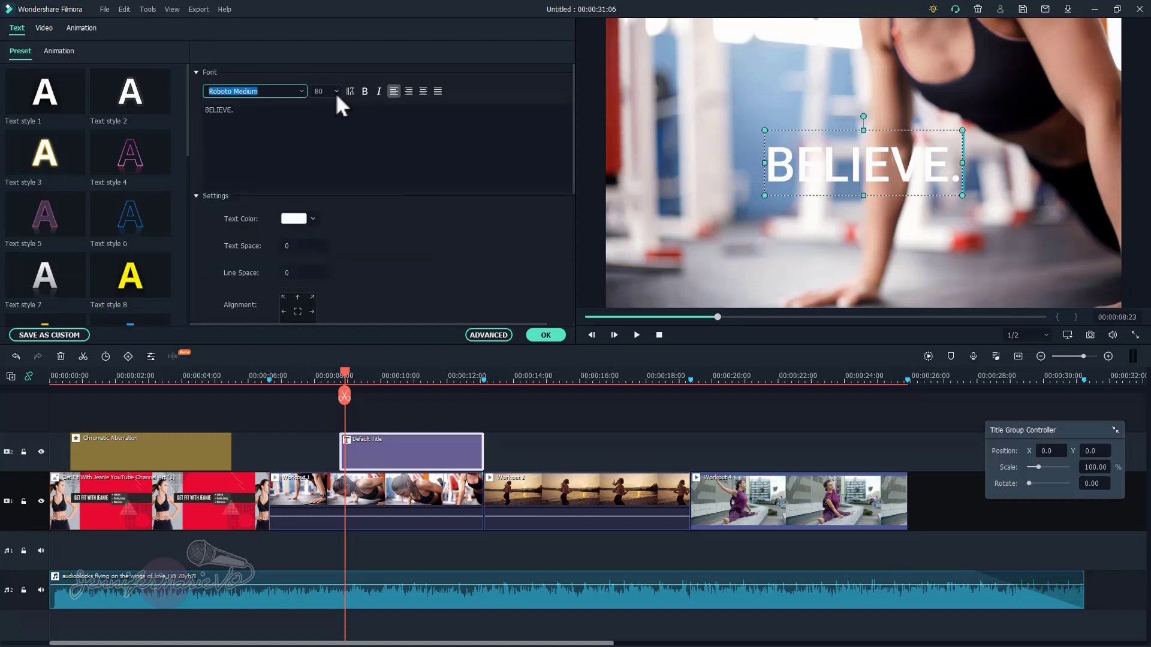
click(336, 92)
click(335, 92)
text(120)
click(331, 146)
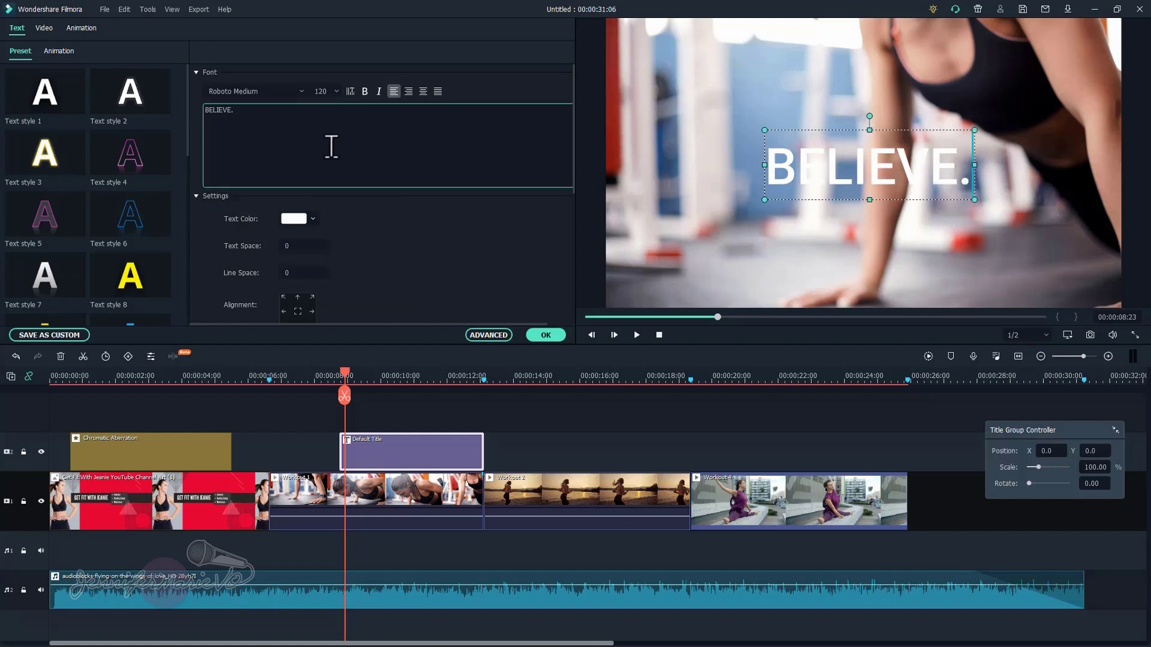
- Set the text space of the "BELIEVE." title to 16
scroll(316, 273, down, 1)
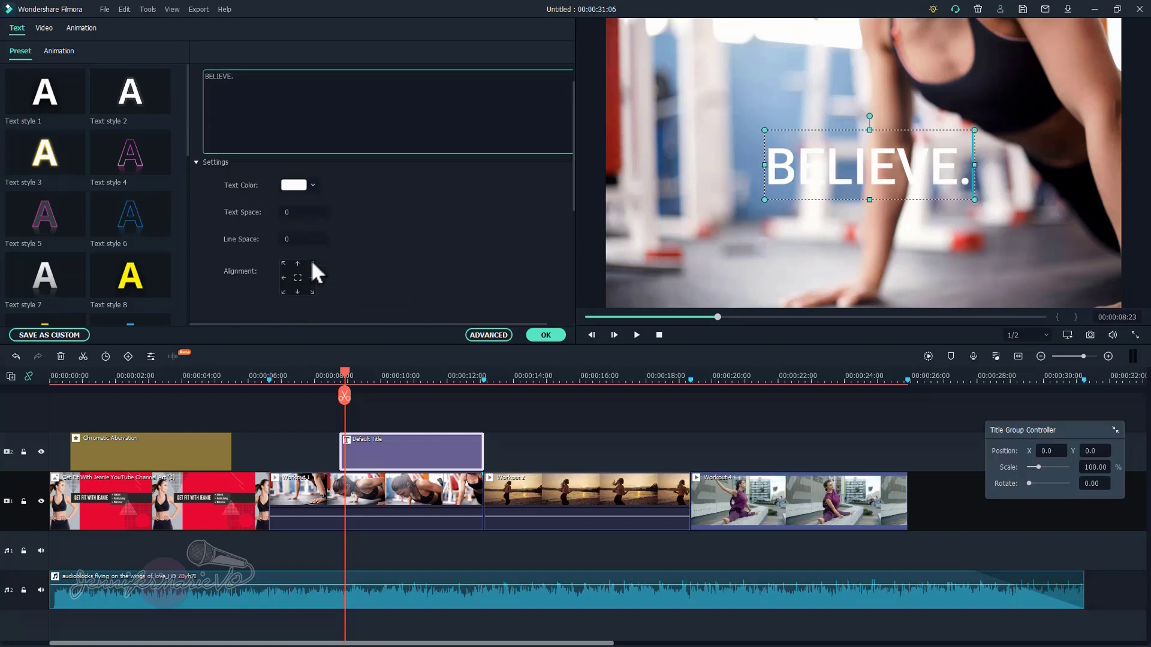
click(301, 212)
text(2)
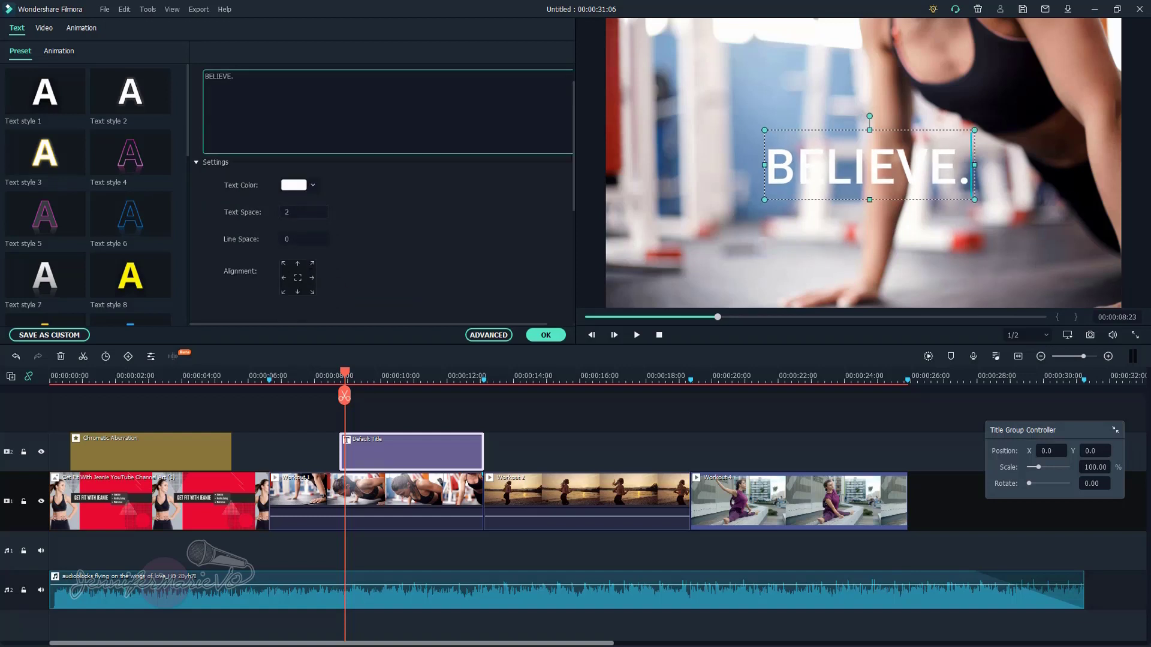
key(BackSpace)
text(16)
- Make the "BELIEVE." title bold, enlarge it and place it in the lower right of the video frame, then accept the changes
drag(975, 201, 1053, 241)
drag(979, 192, 993, 241)
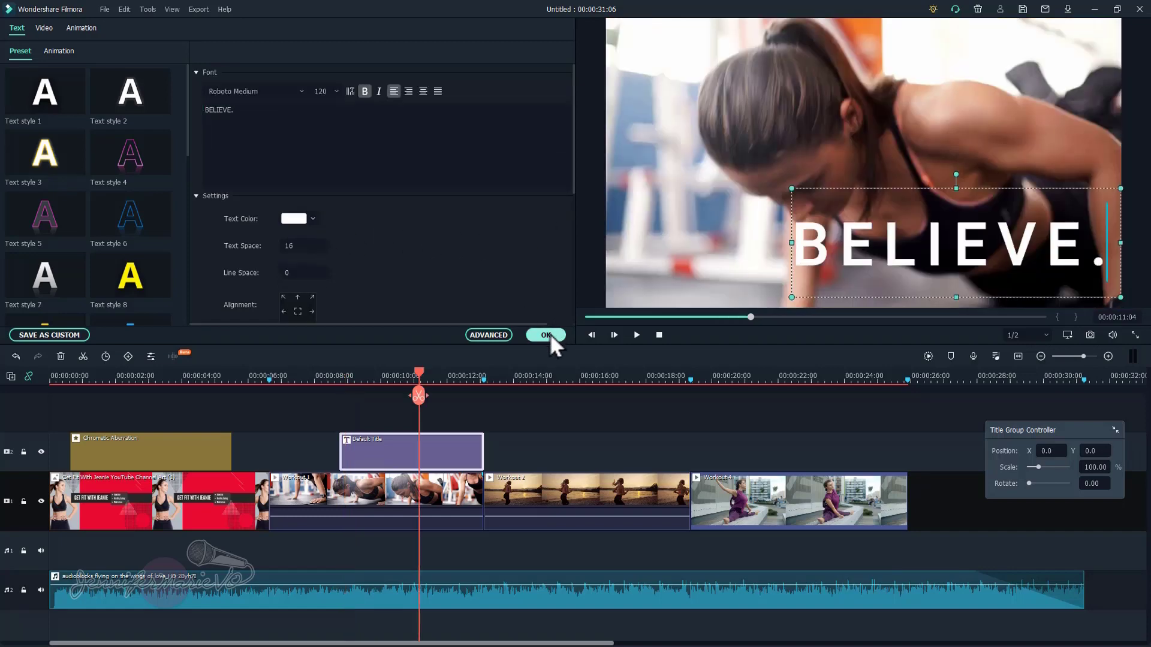
click(546, 334)
click(412, 451)
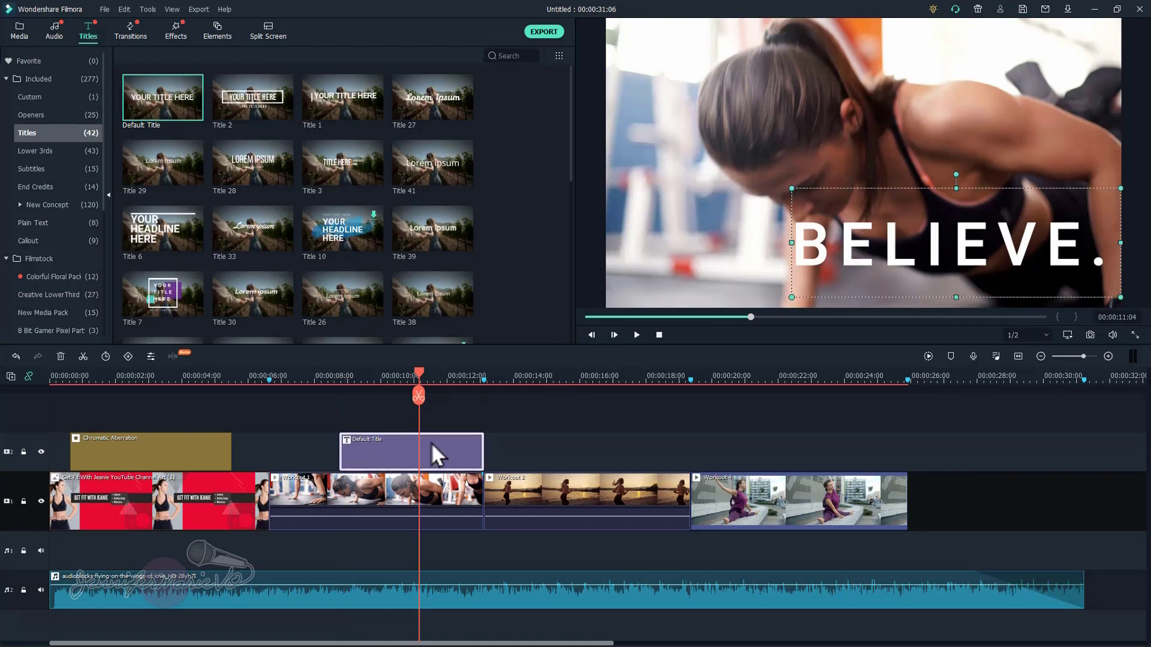
- Apply the Evaporate text animation to the "BELIEVE." title and accept it
double_click(399, 444)
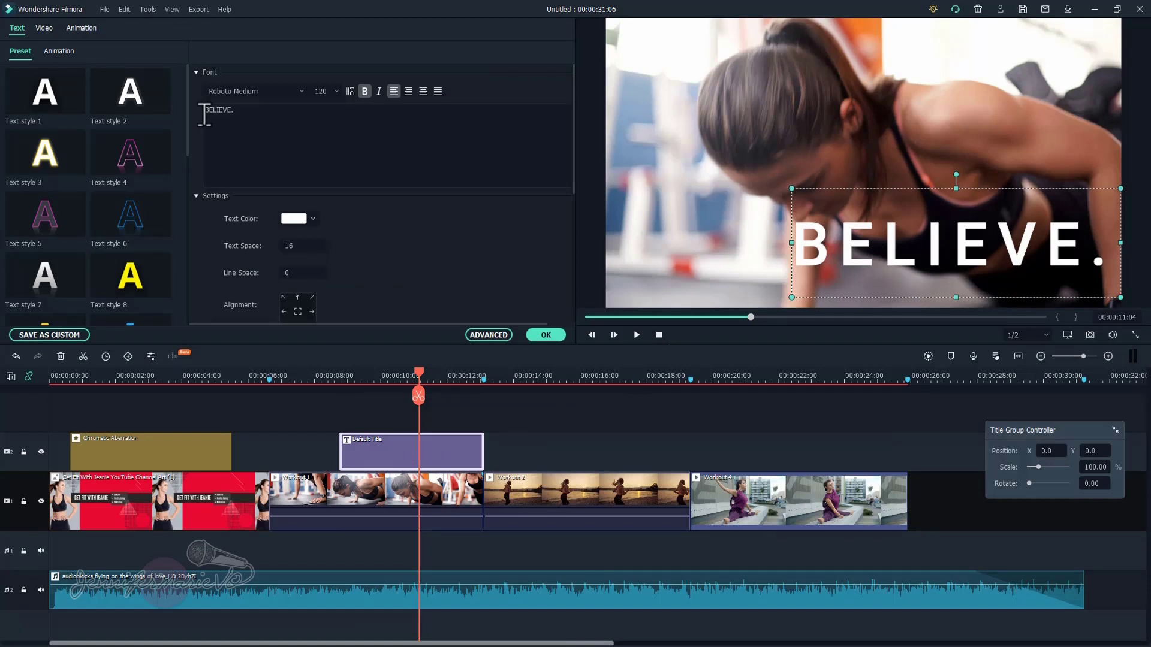
click(58, 51)
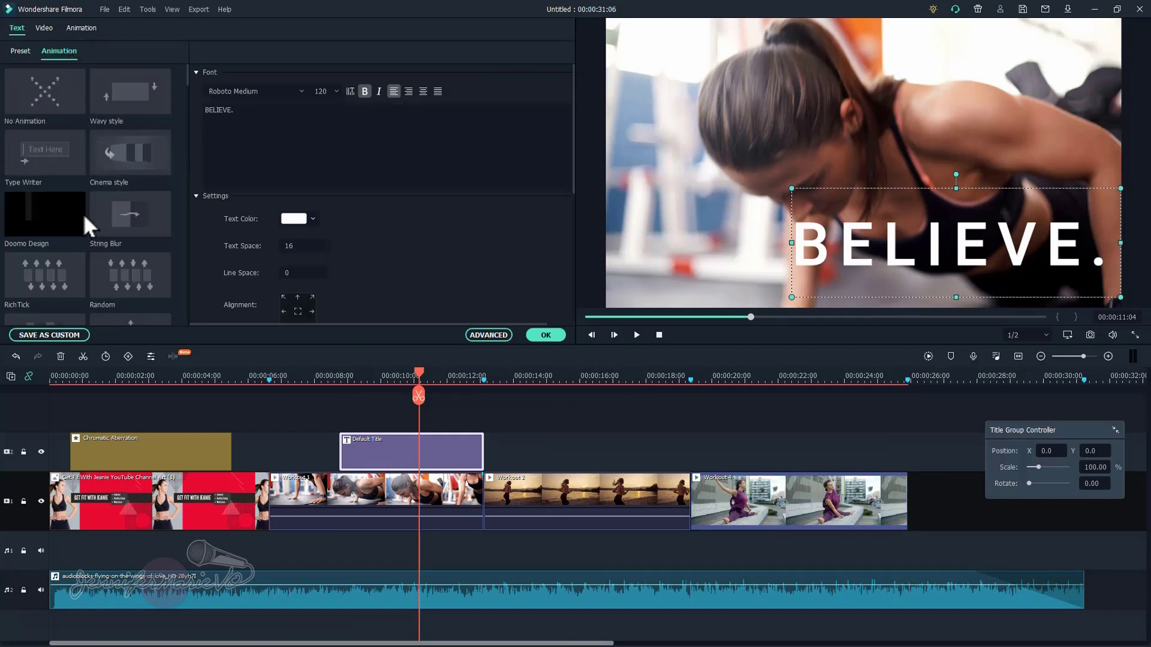
click(127, 103)
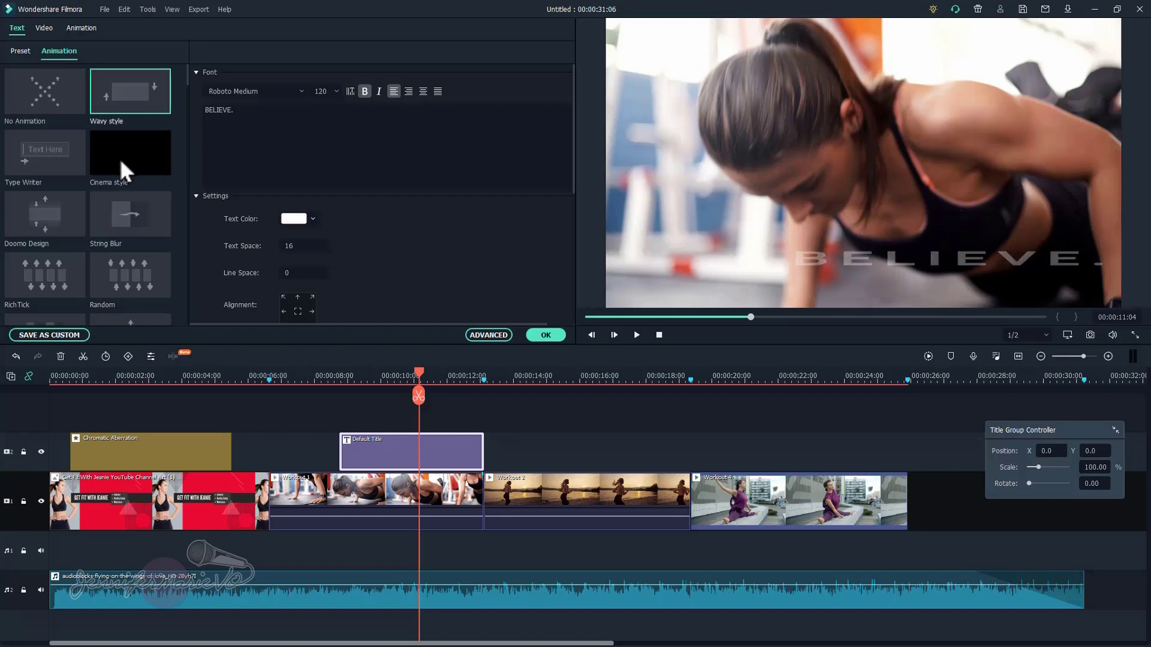
scroll(95, 279, down, 5)
click(95, 279)
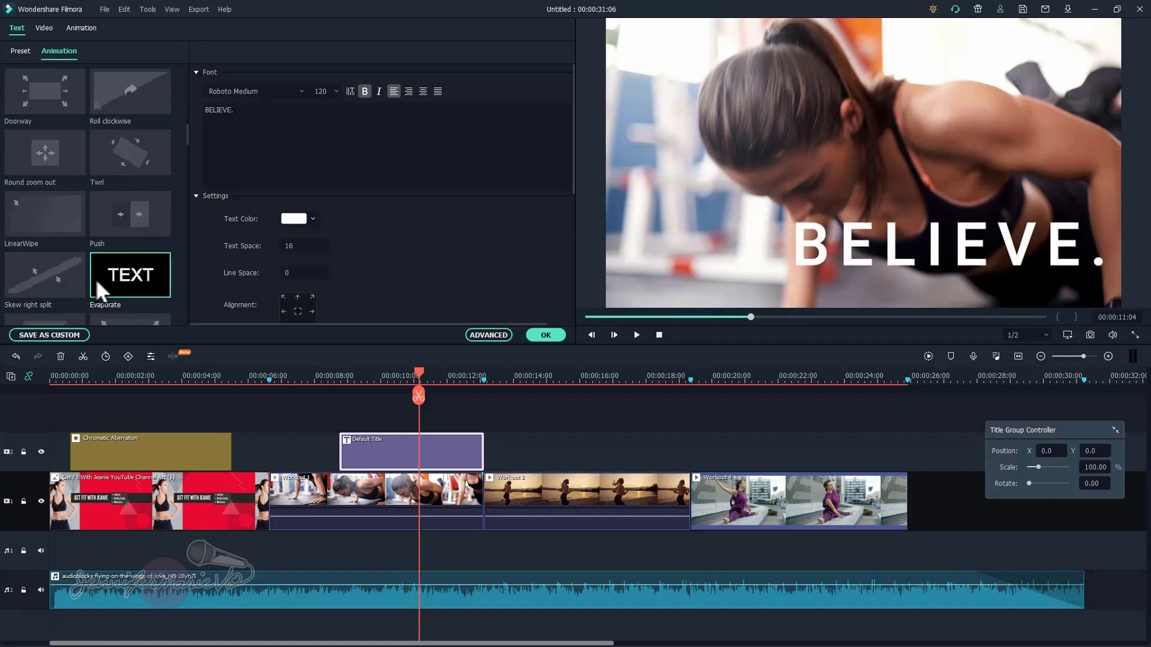
double_click(133, 283)
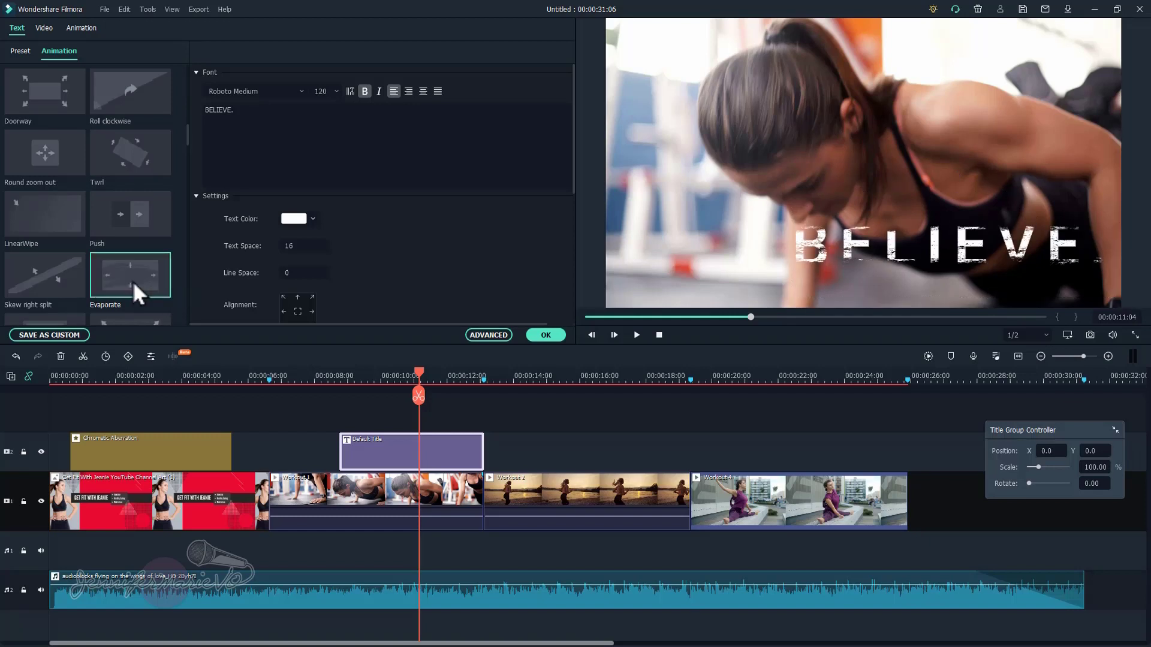
click(553, 338)
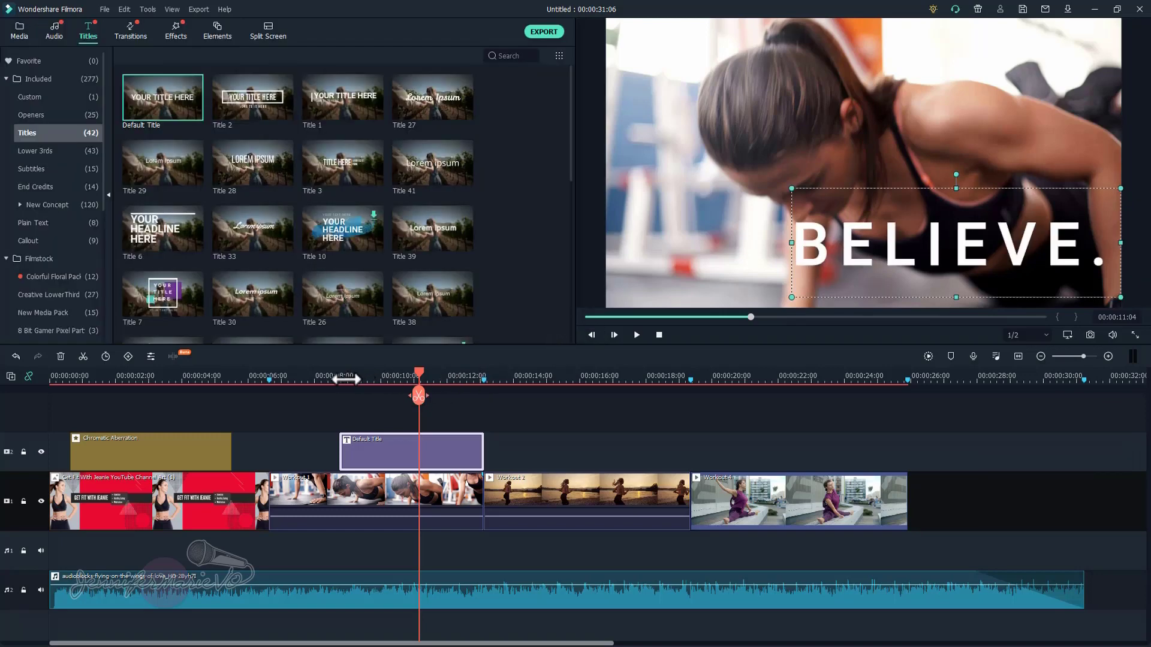
- Play the timeline from just before the "BELIEVE." title to check its animation over the push-up clip
click(345, 376)
drag(342, 376, 332, 376)
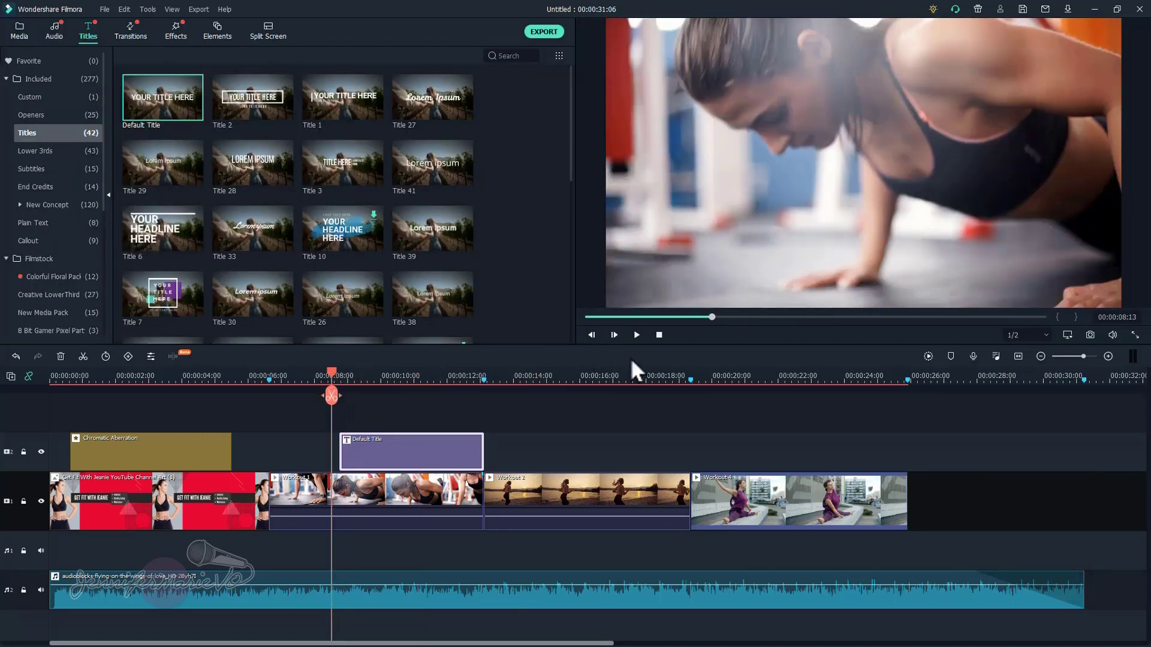
click(637, 335)
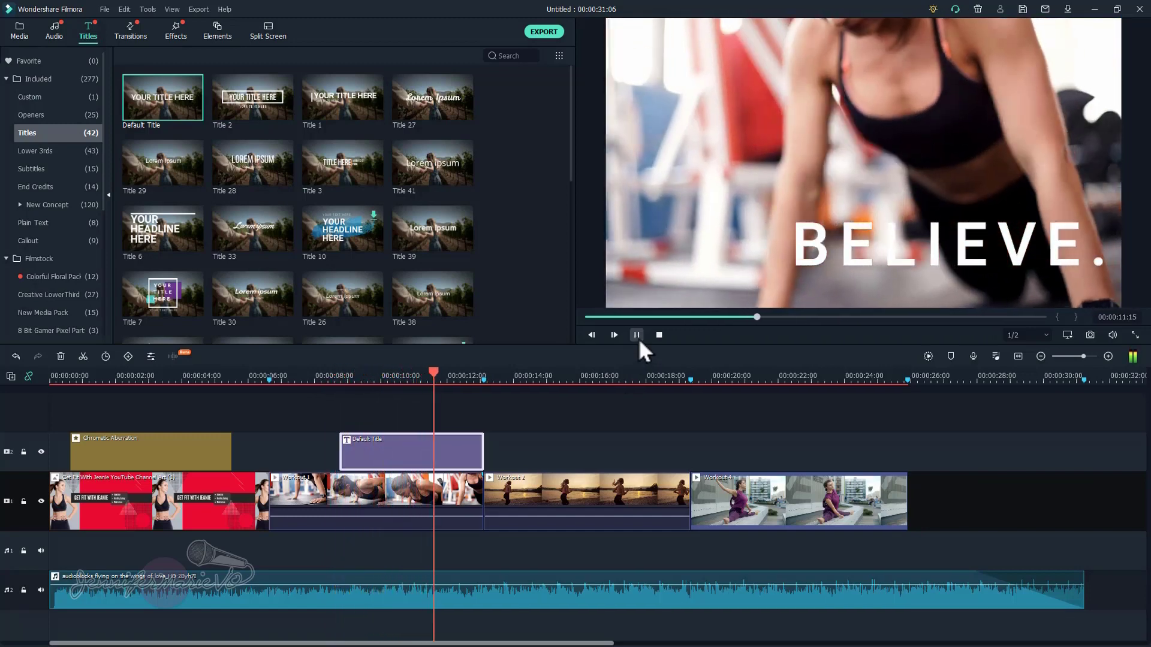
click(637, 337)
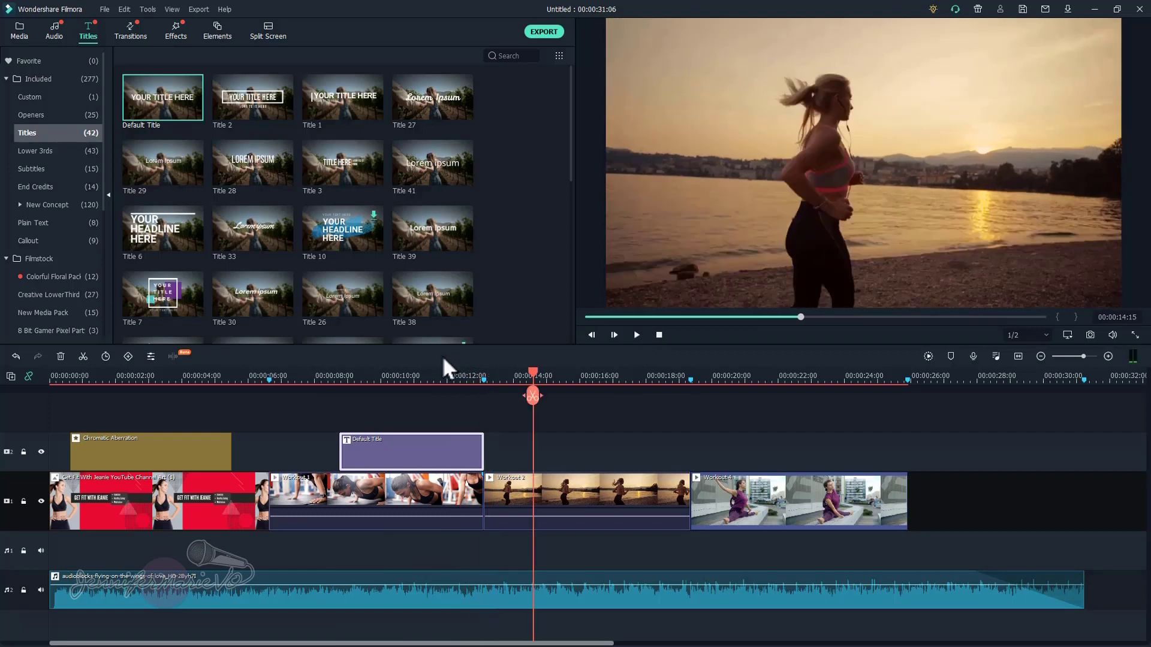
- Save the "BELIEVE." title's settings as a custom title named "Fitness Motivation Title"
double_click(407, 448)
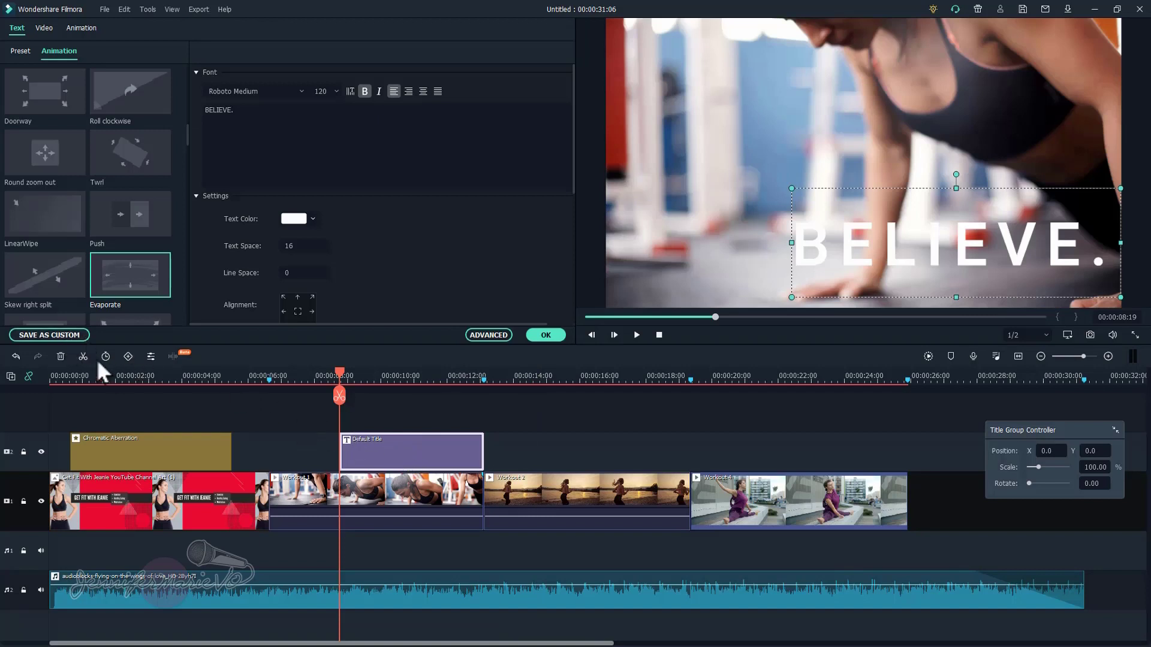
click(49, 334)
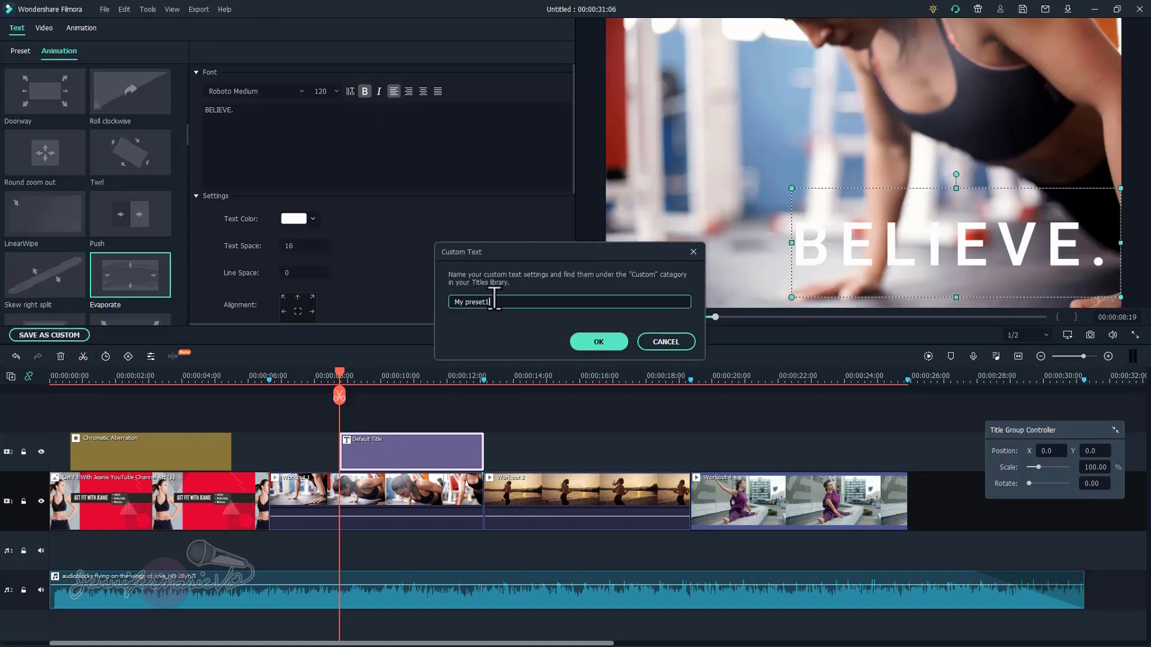
drag(521, 300, 368, 289)
text(Fitness Motivation Title)
click(592, 343)
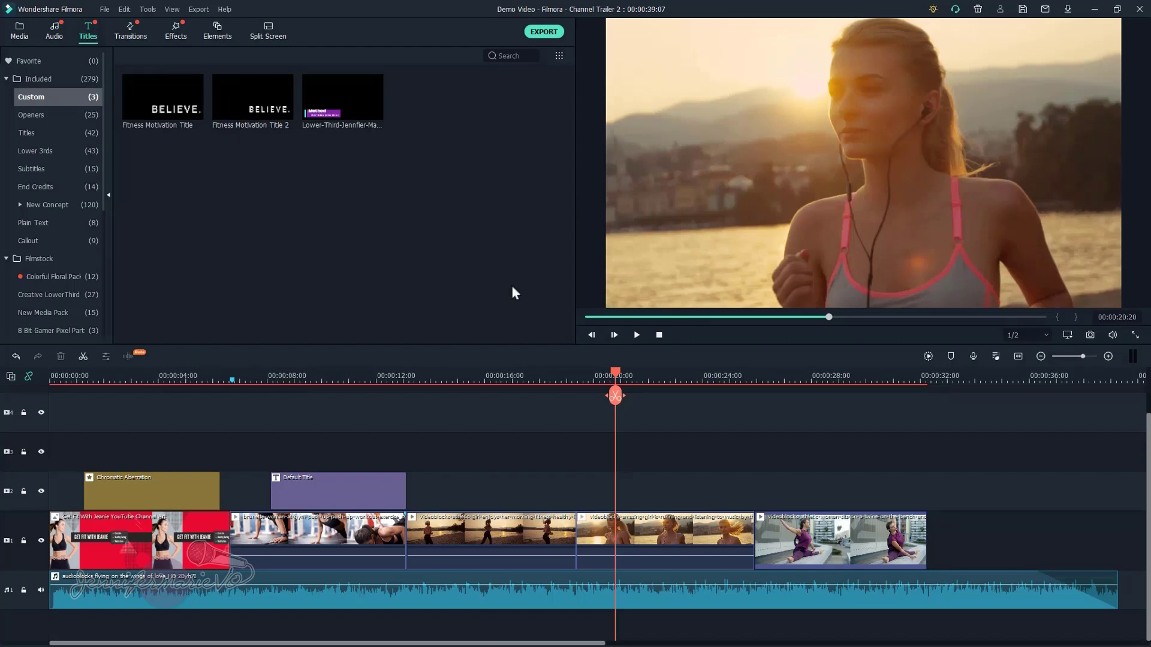
- Place the custom Fitness Motivation Title 2 above the close-up jogging clip, from about 20.8 seconds to the clip's end
mouse_move(242, 131)
drag(242, 106, 628, 480)
mouse_move(629, 479)
mouse_down()
mouse_move(634, 487)
mouse_move(613, 488)
mouse_up()
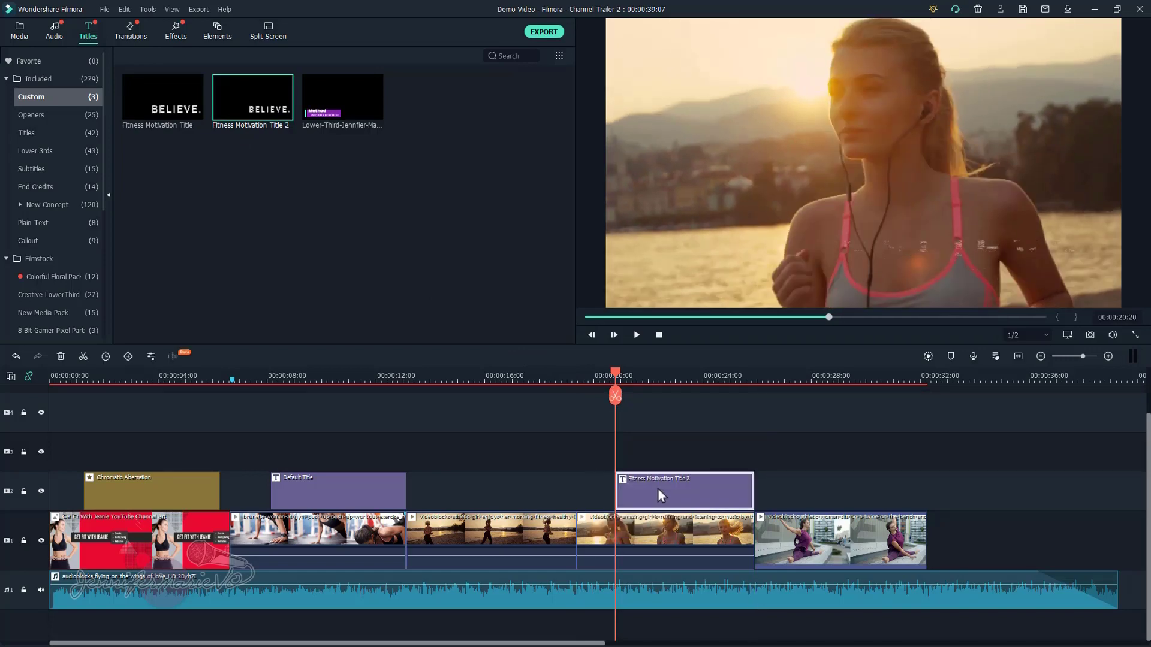
- Replace the text of the title above the close-up jogging clip with "COMMIT." and accept it
double_click(660, 495)
click(329, 139)
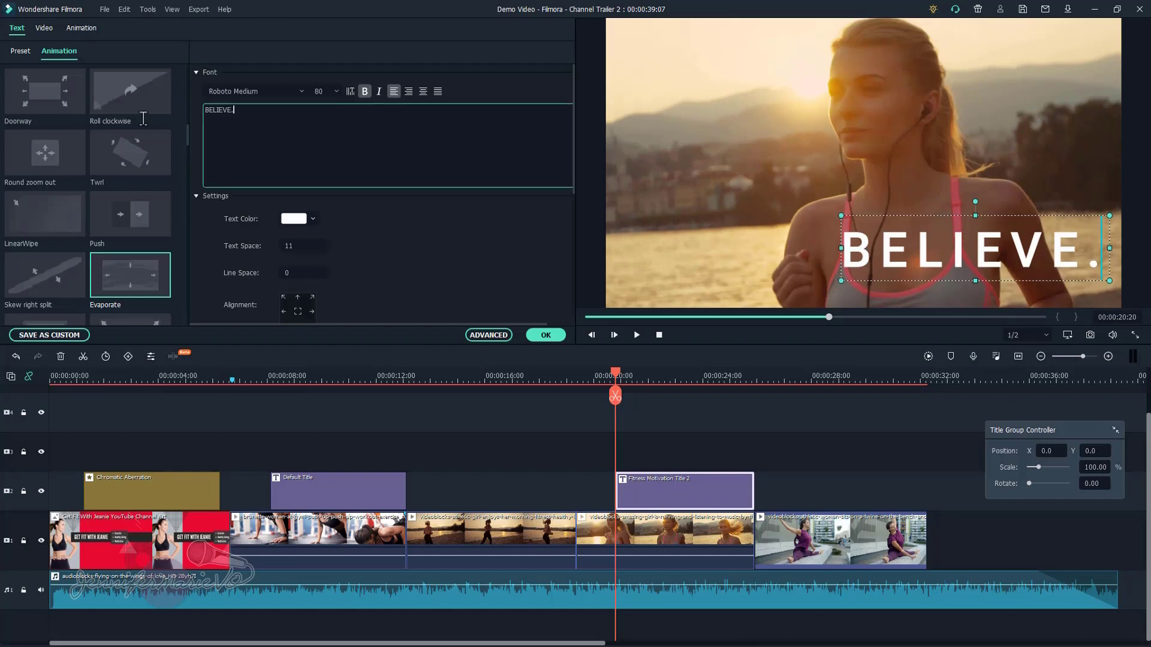
key(ctrl+a)
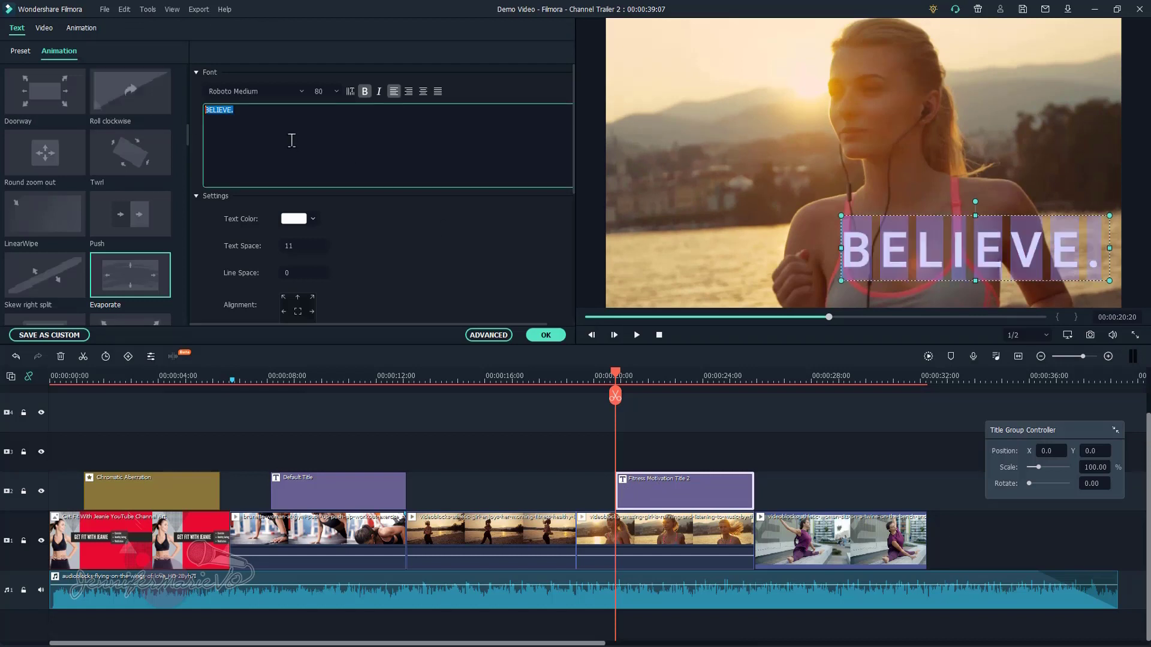
key(BackSpace)
text(COMMIT.)
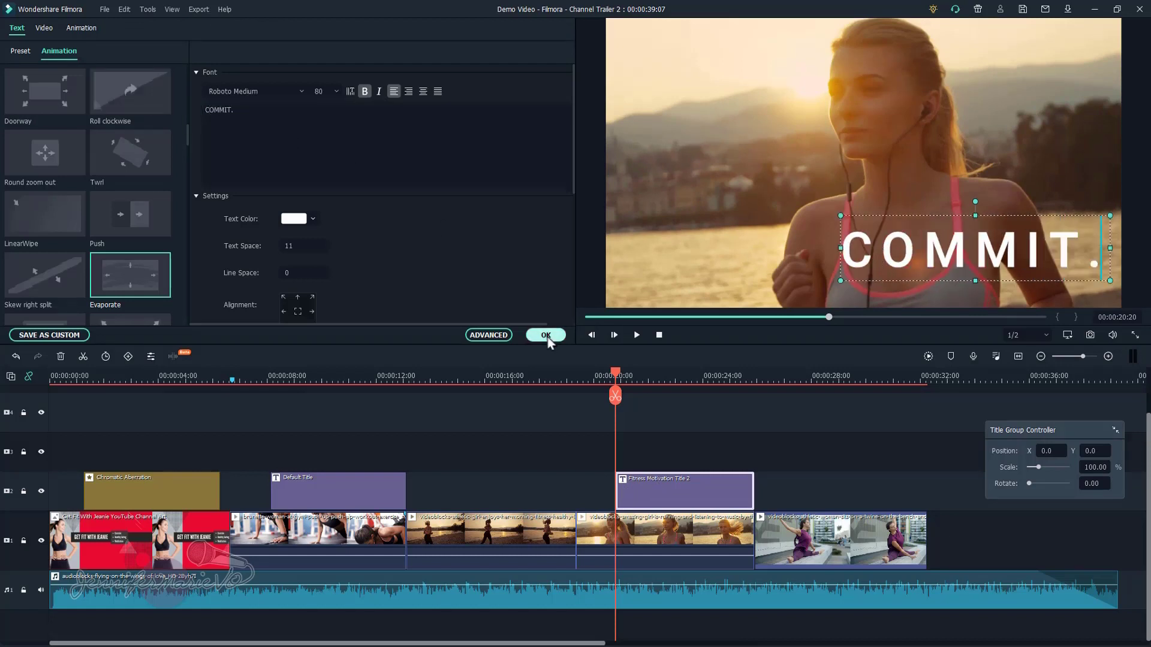
click(545, 334)
- Place Fitness Motivation Title 2 above the stretching clip from about 29 seconds to the clip's end, with the text "SUCCEED."
click(717, 431)
click(822, 375)
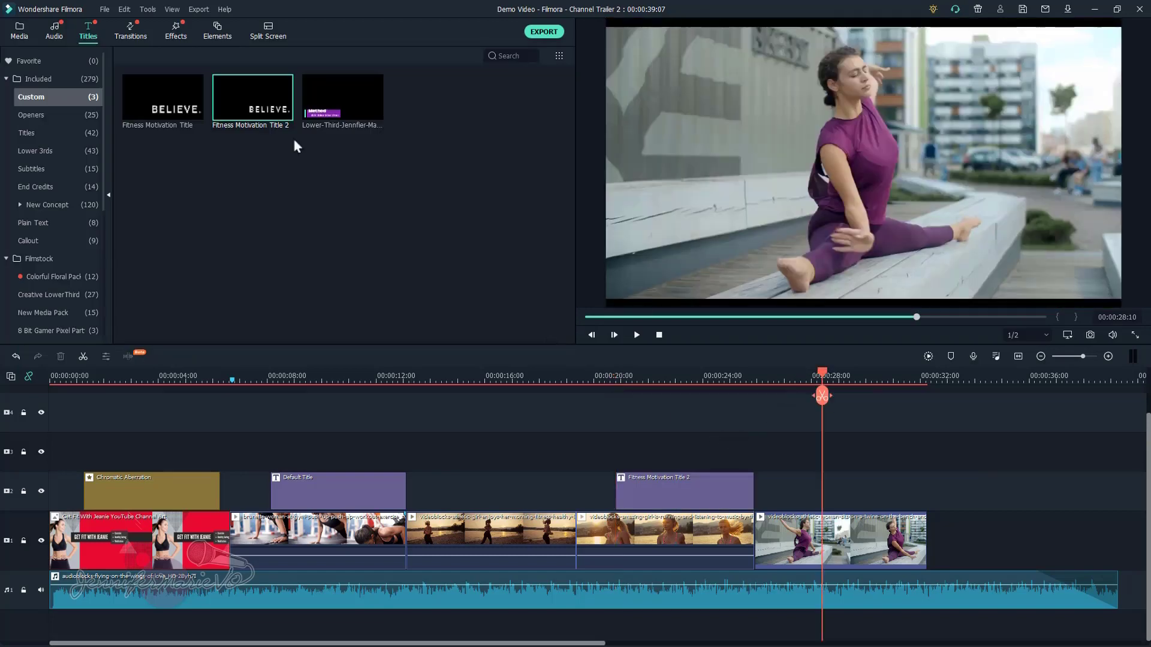
drag(249, 120, 845, 498)
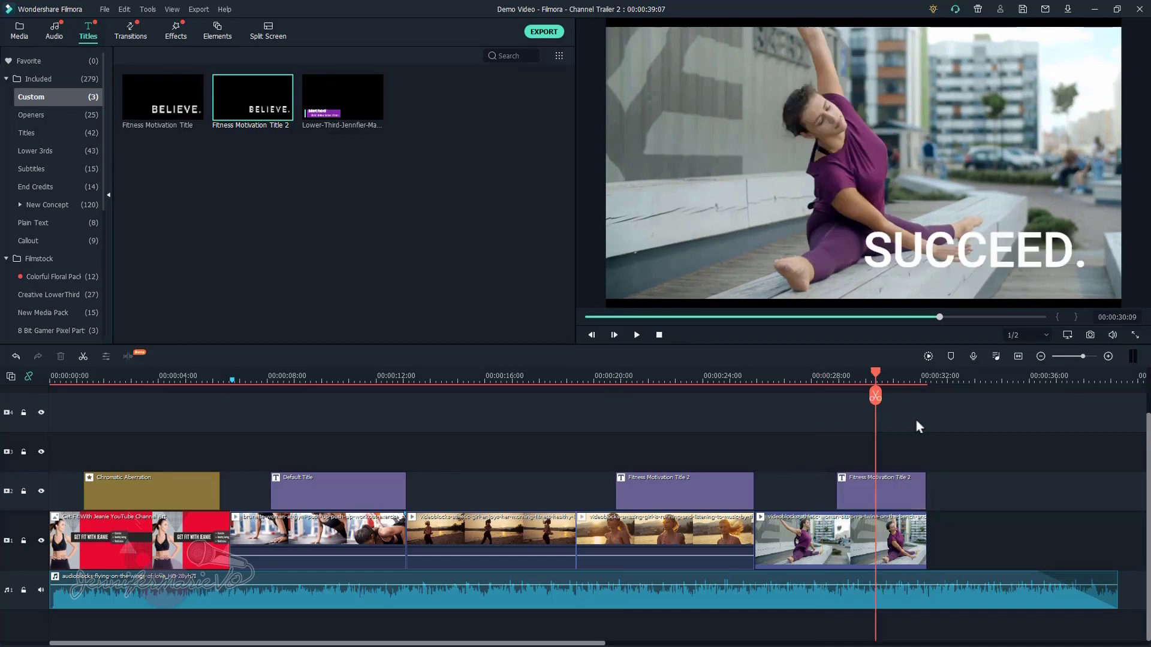
- Review the trailer by playing it from the channel art through the "BELIEVE." title and scrubbing on to the stretching clip
drag(879, 376, 188, 408)
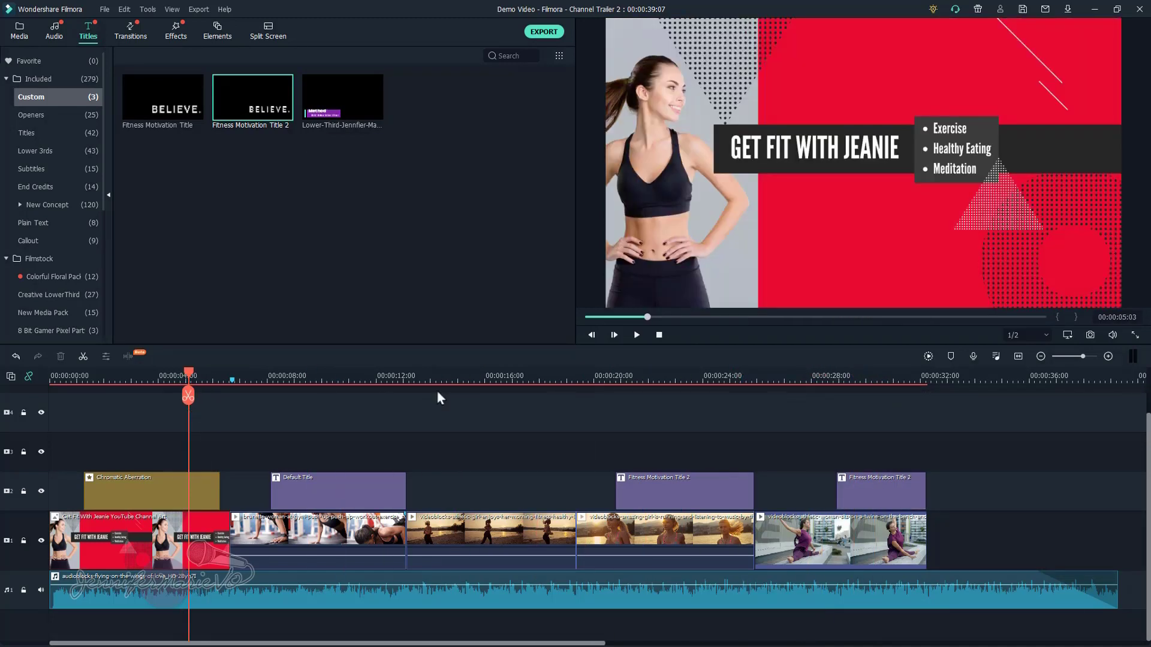
click(635, 335)
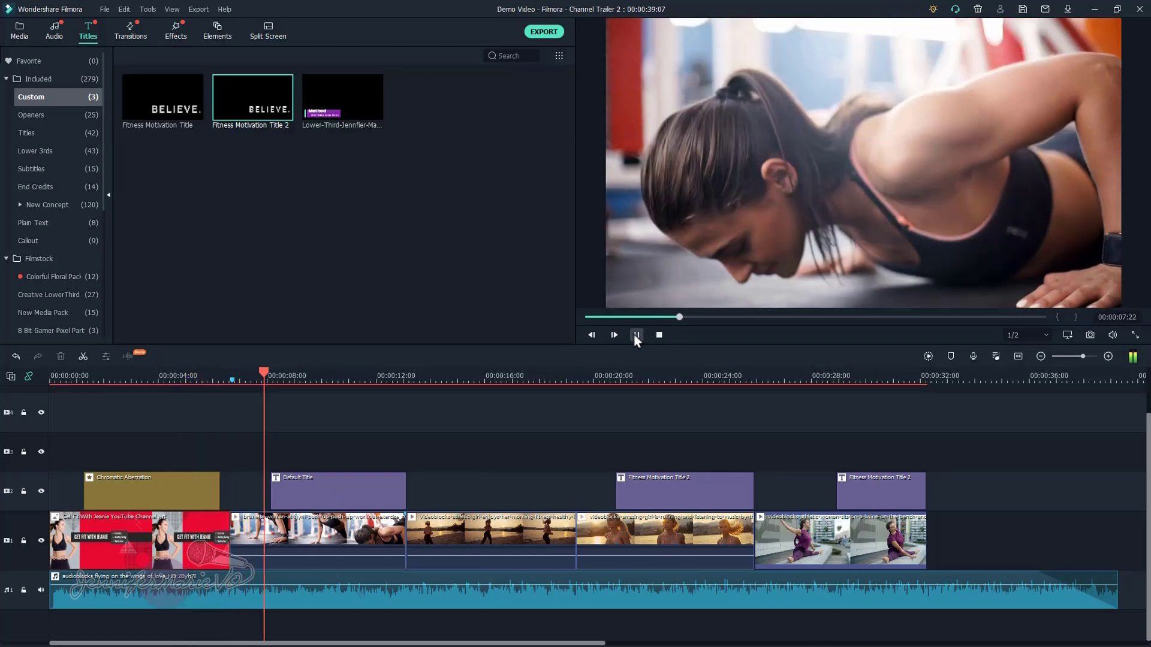
click(406, 376)
click(382, 376)
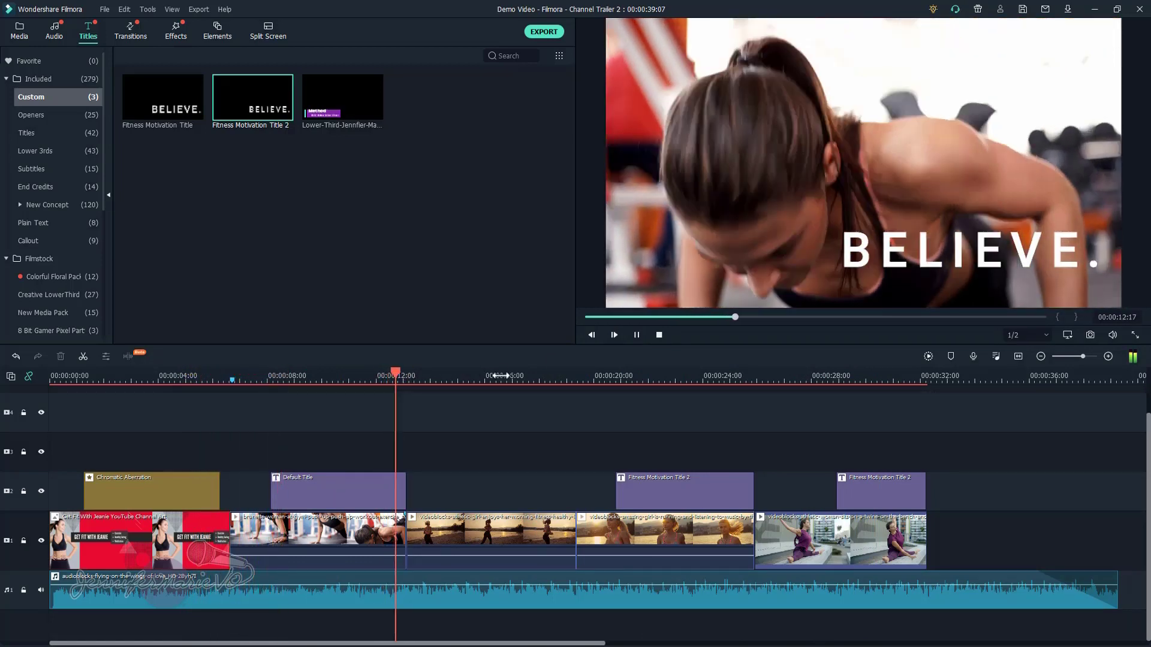
click(637, 335)
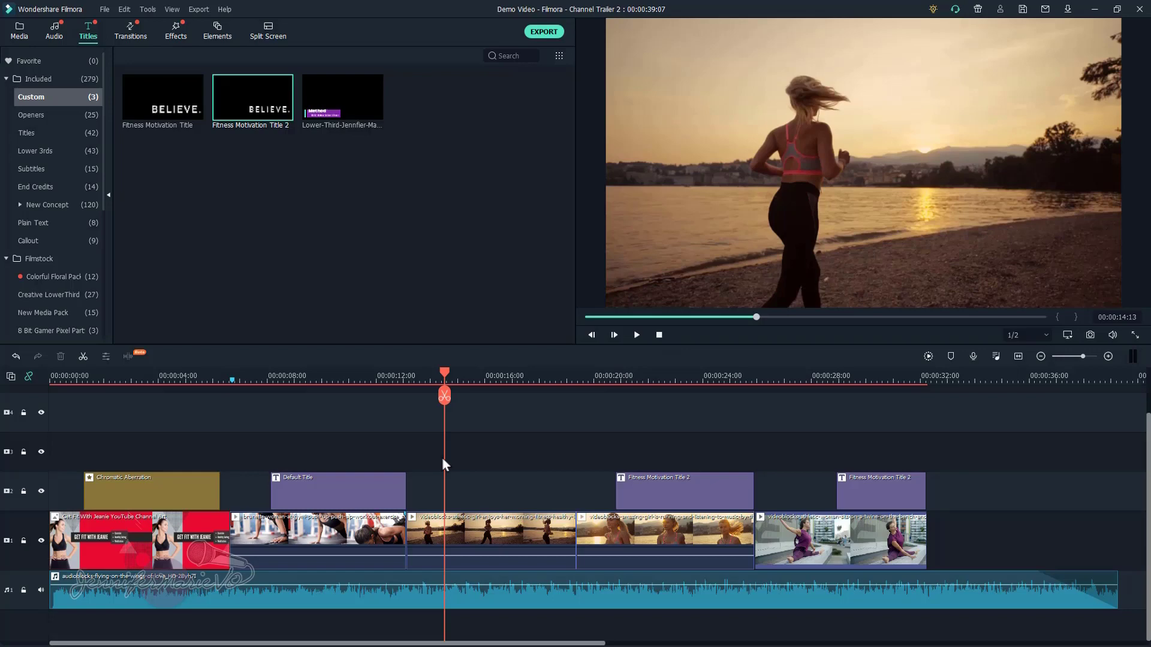
drag(444, 395, 832, 433)
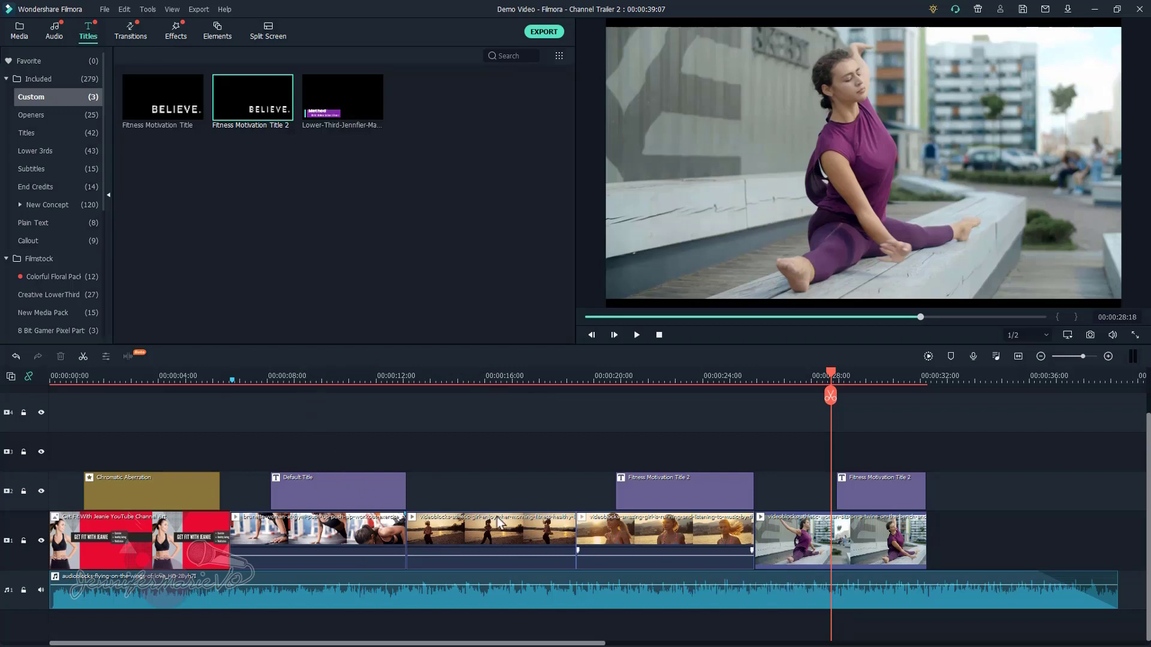
- Examine the push-up clip's Color Enhancement, White Balance, Tone, 3D LUT and Color Match settings
click(289, 376)
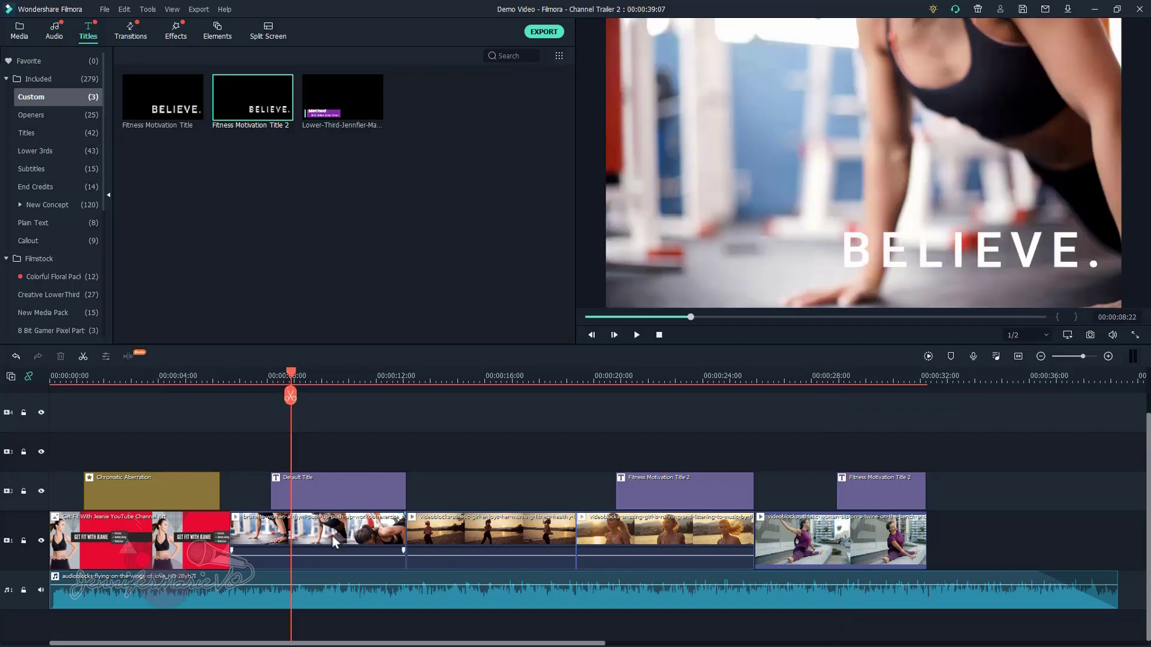
double_click(332, 534)
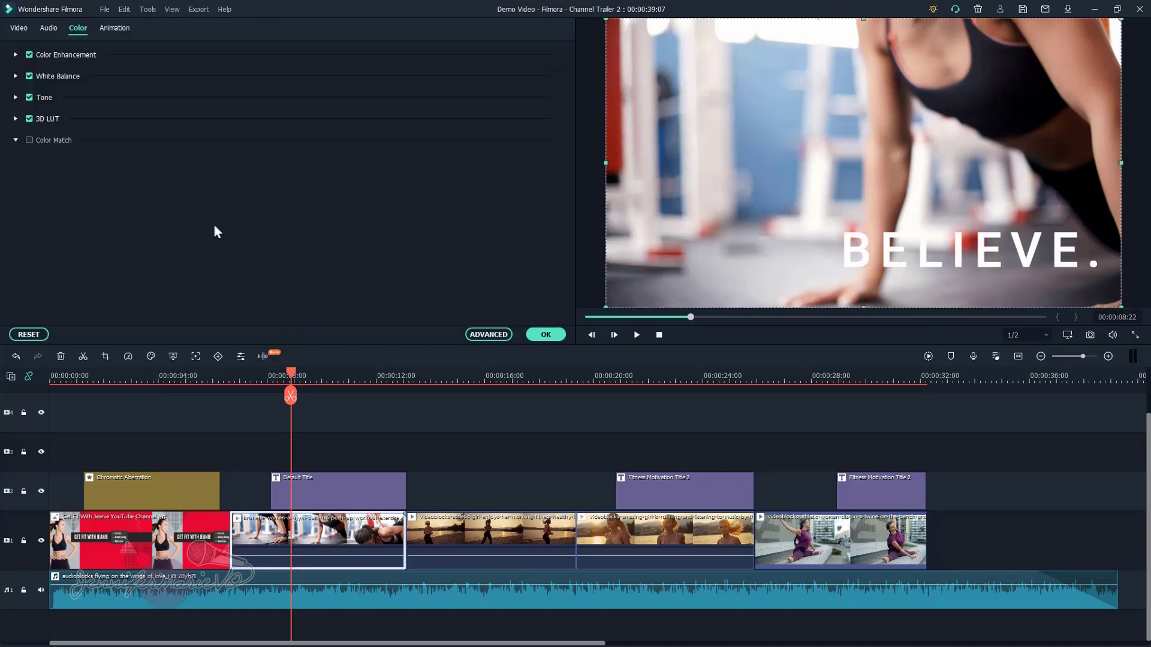
click(15, 55)
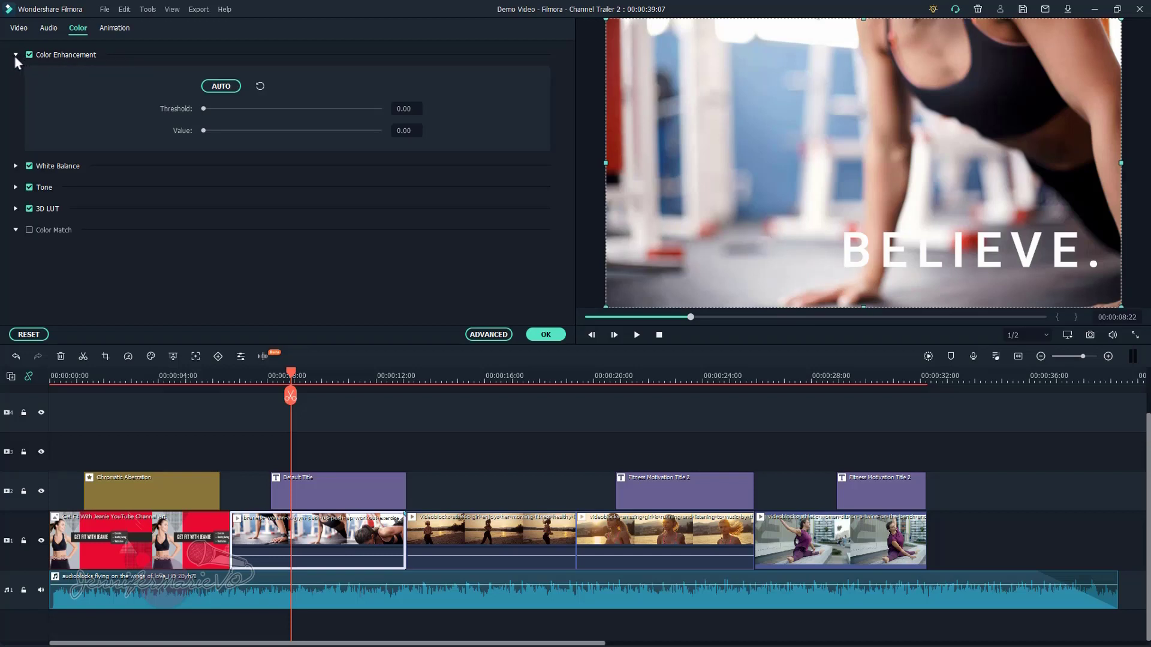
click(14, 55)
click(16, 77)
click(15, 76)
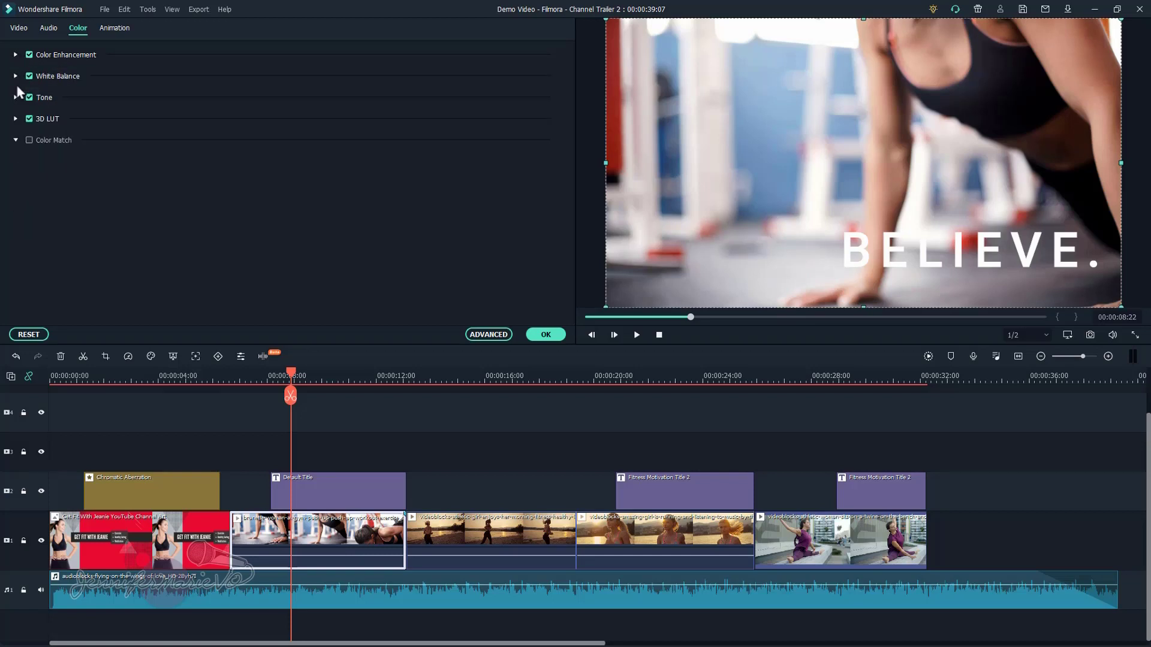
click(16, 95)
click(16, 96)
click(16, 95)
click(15, 96)
click(16, 118)
click(15, 119)
click(17, 140)
click(16, 139)
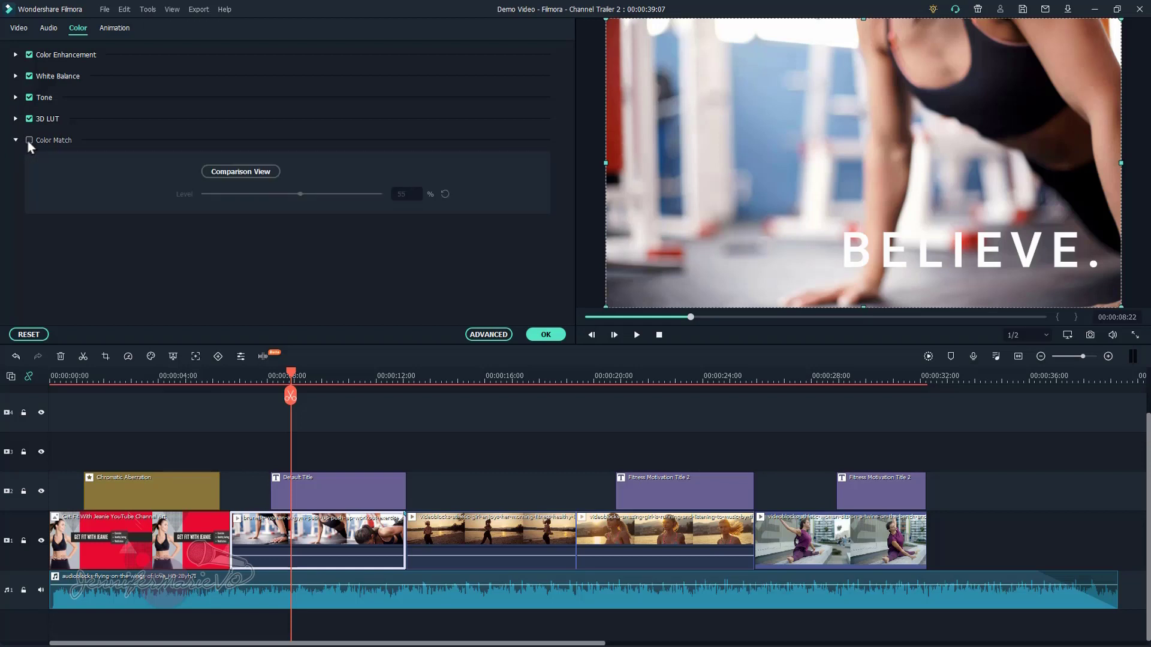
- Color-match the push-up clip to an early channel art frame with the match level at 46%
click(28, 140)
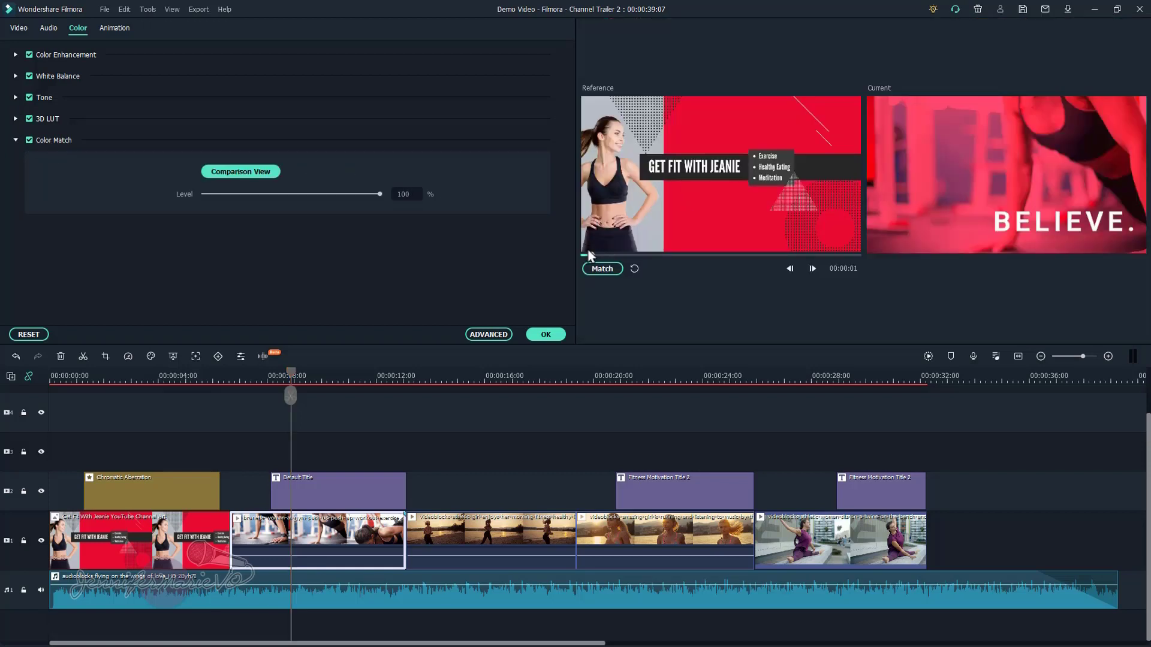
mouse_move(591, 255)
mouse_down()
mouse_move(581, 256)
mouse_move(597, 259)
mouse_up()
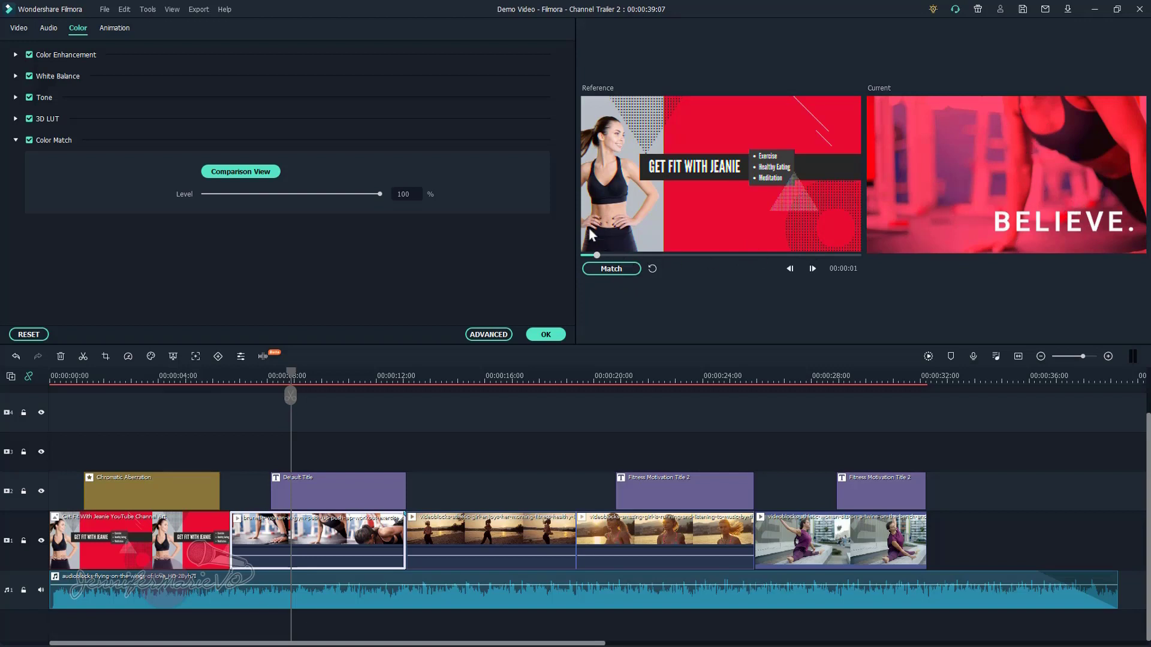
drag(379, 195, 300, 196)
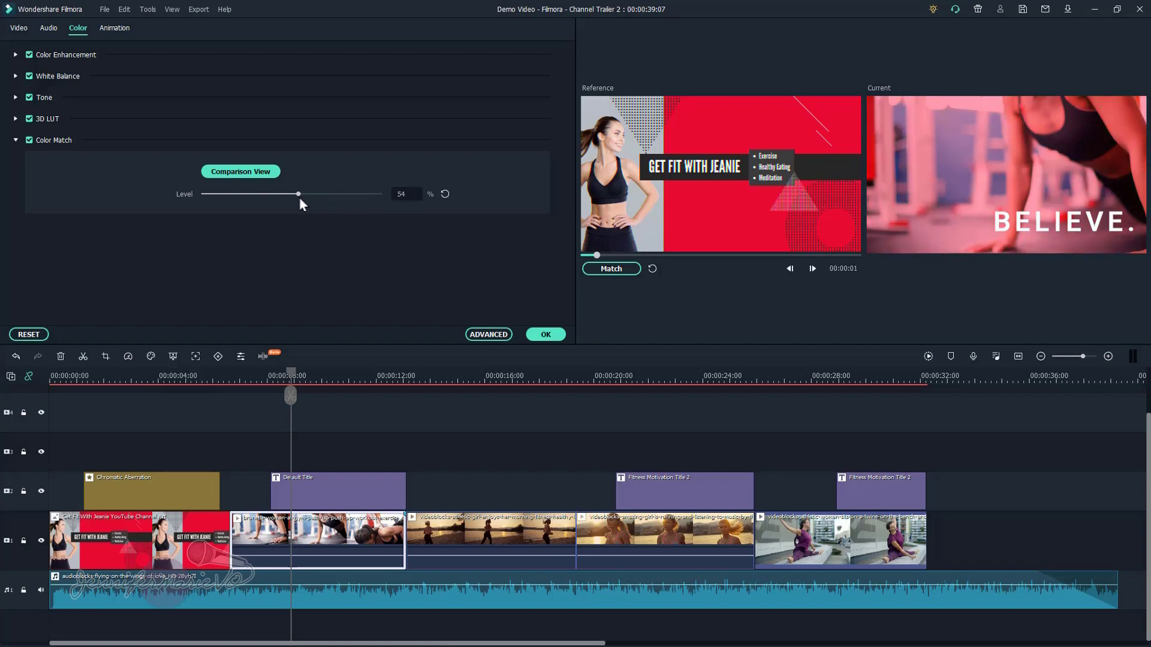
mouse_move(296, 196)
mouse_down()
mouse_move(182, 204)
mouse_move(278, 196)
mouse_up()
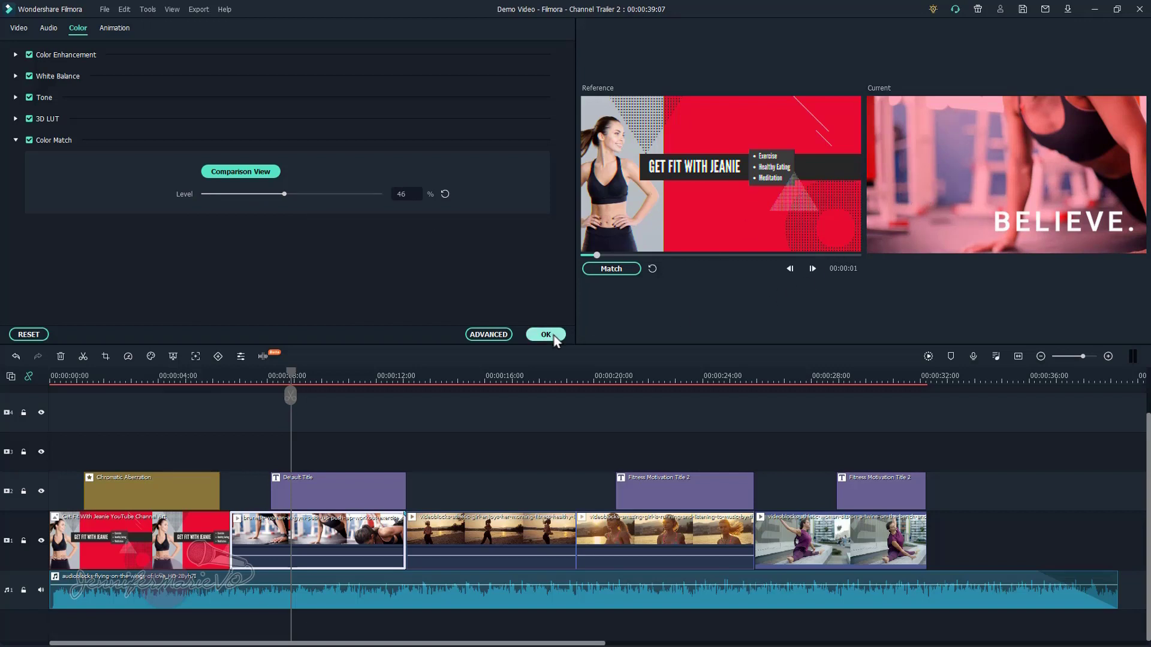
- Color-match the wide jogging clip to the first channel art frame with the match level at 44%
click(503, 375)
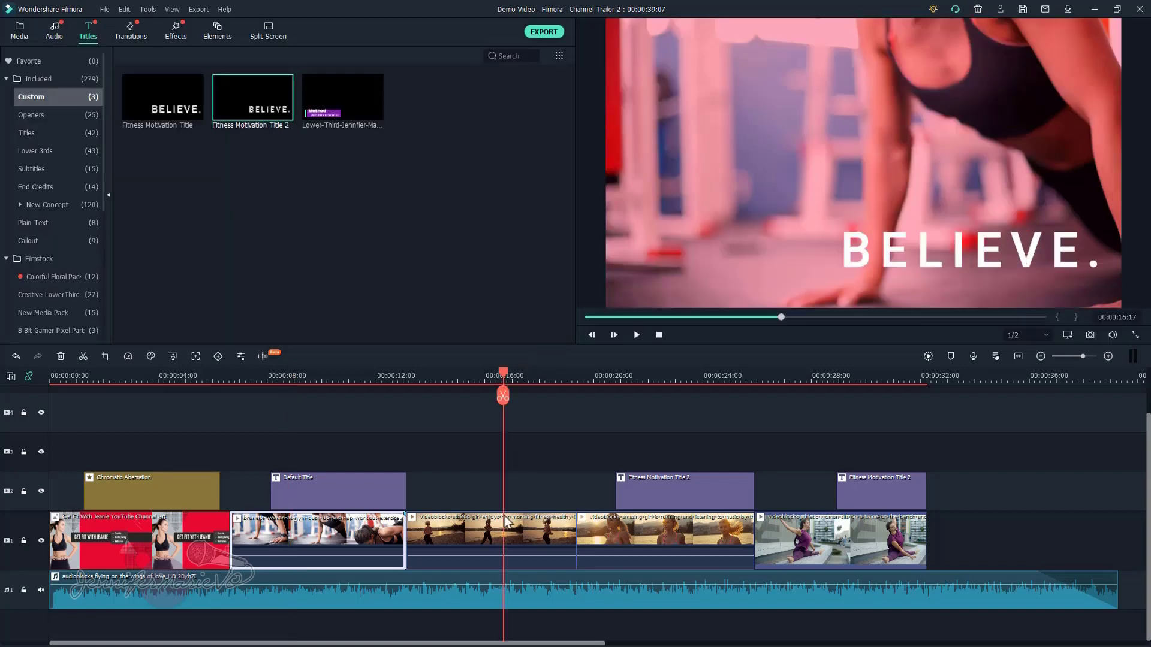
click(515, 542)
double_click(514, 538)
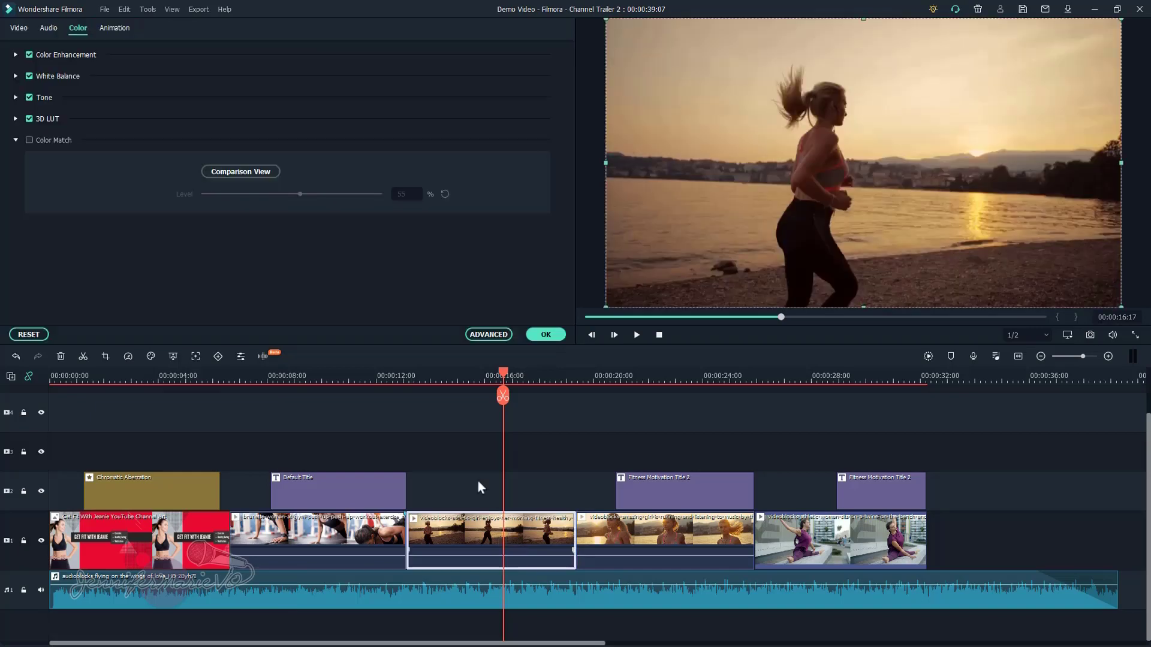
click(66, 142)
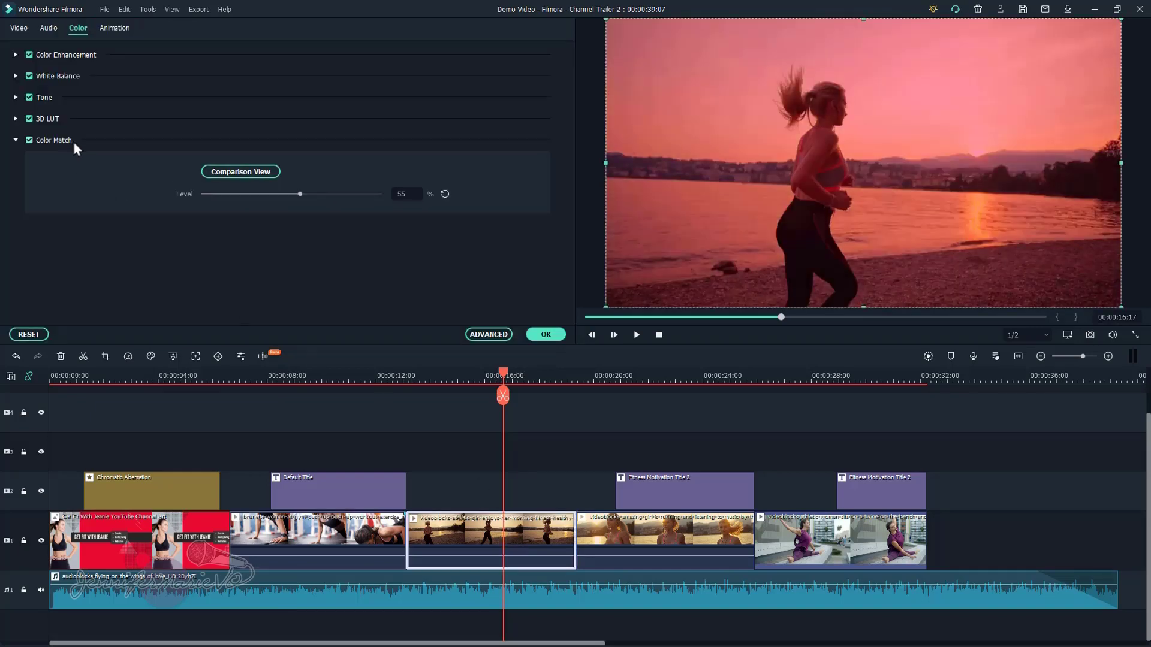
click(214, 172)
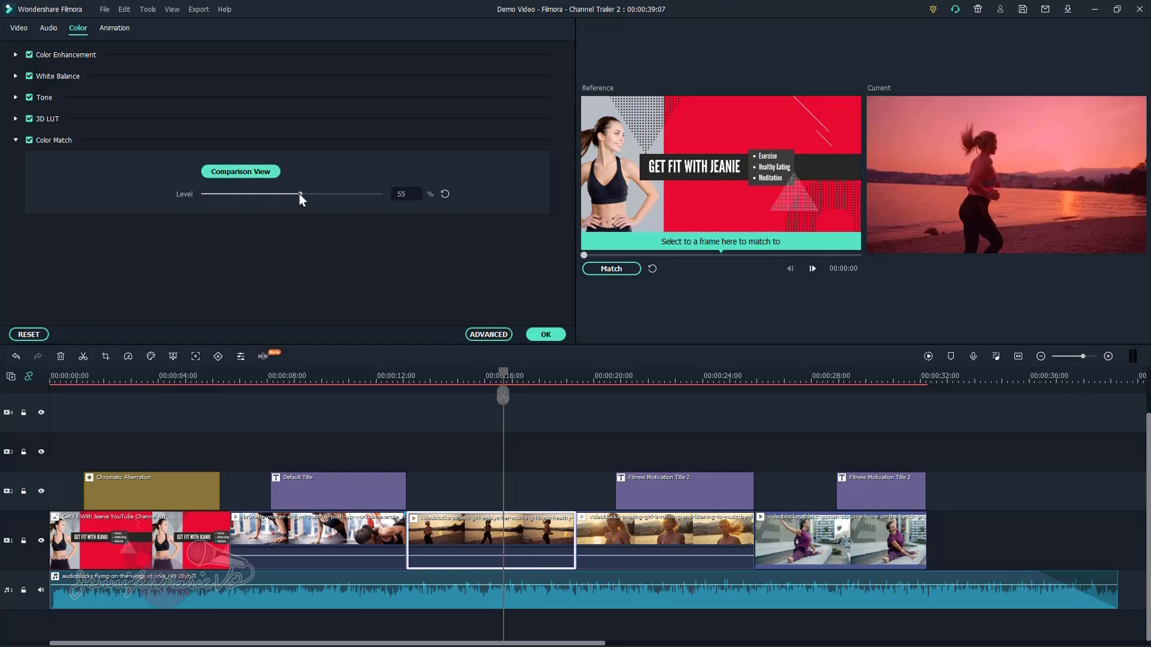
mouse_move(299, 195)
mouse_down()
mouse_move(250, 196)
mouse_move(284, 200)
mouse_up()
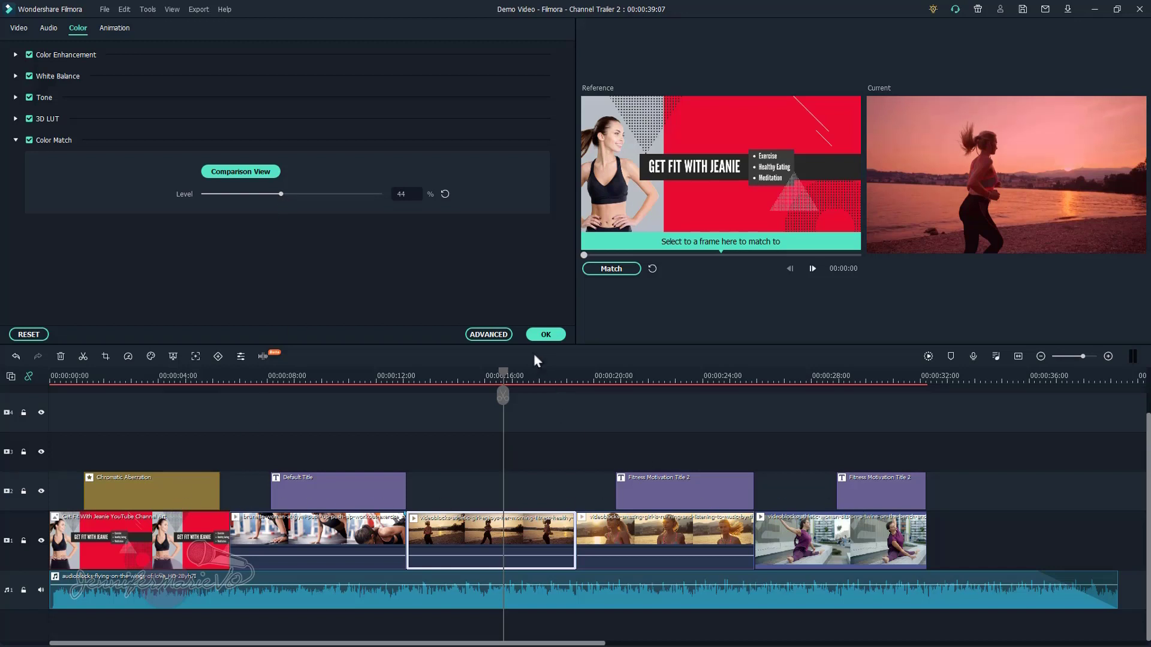
- Open the close-up jogging clip's settings for color matching
click(646, 376)
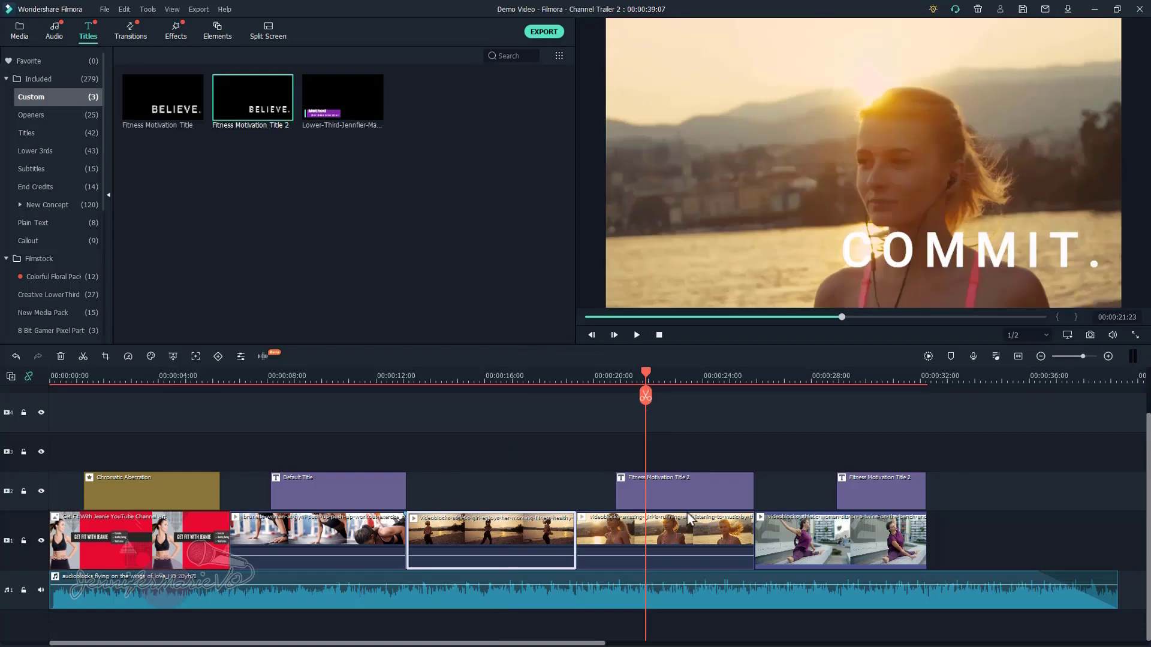
double_click(685, 542)
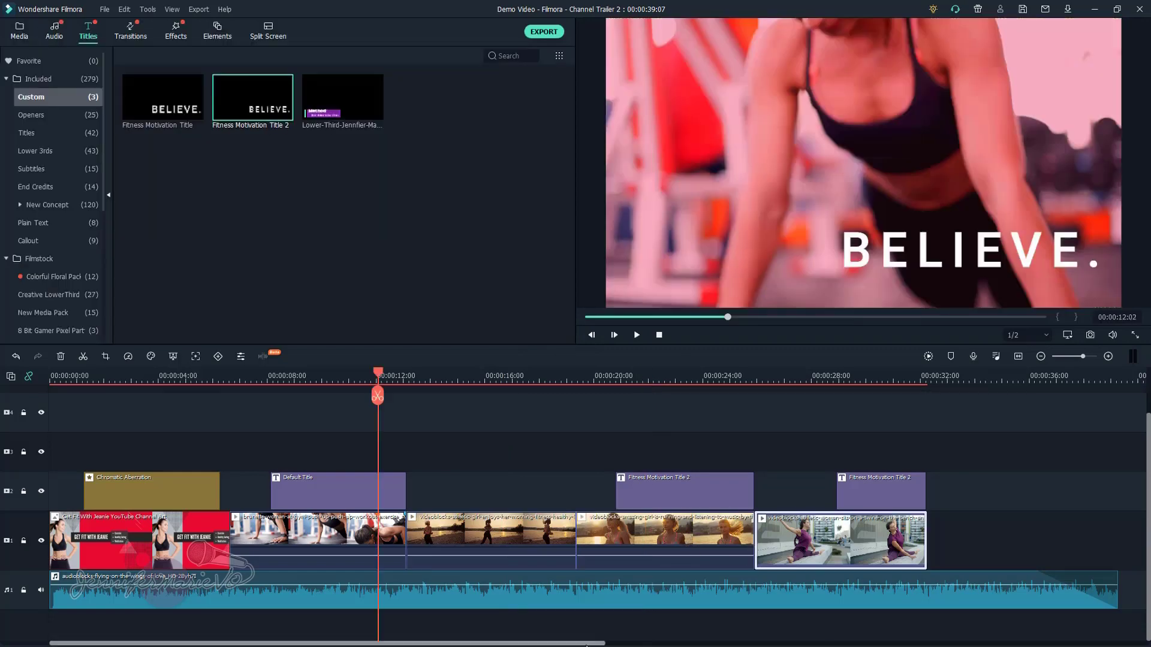
- Place the Blank 150 x 150 logo on the track above the titles, starting at about 33 seconds
drag(586, 645, 640, 645)
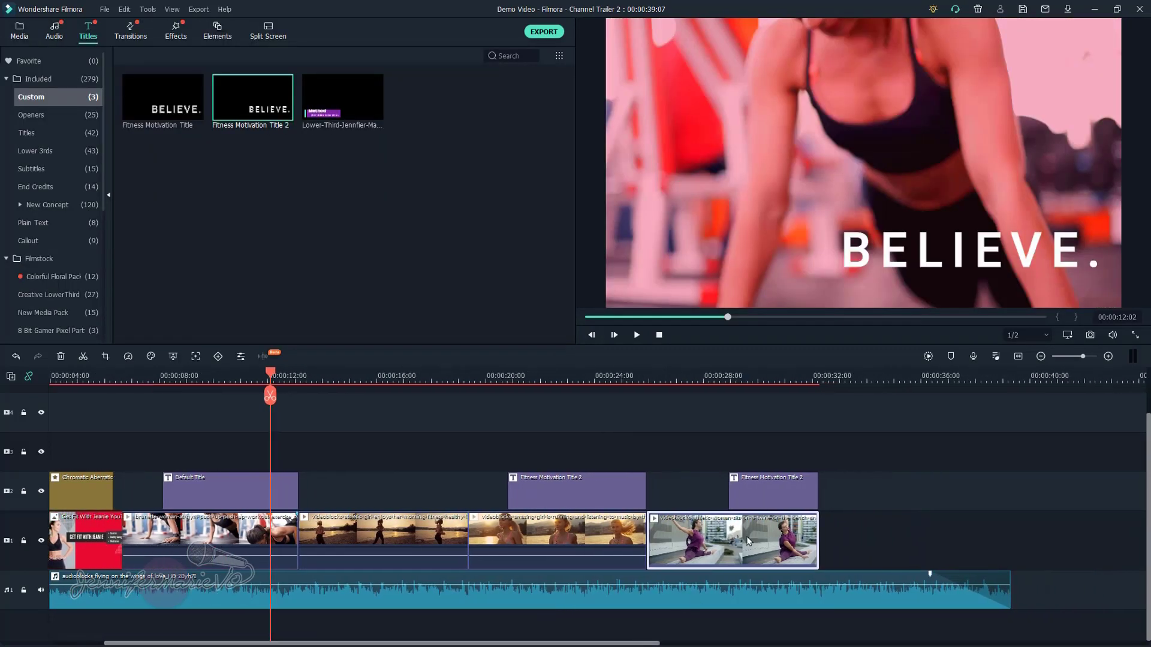
click(868, 379)
click(18, 35)
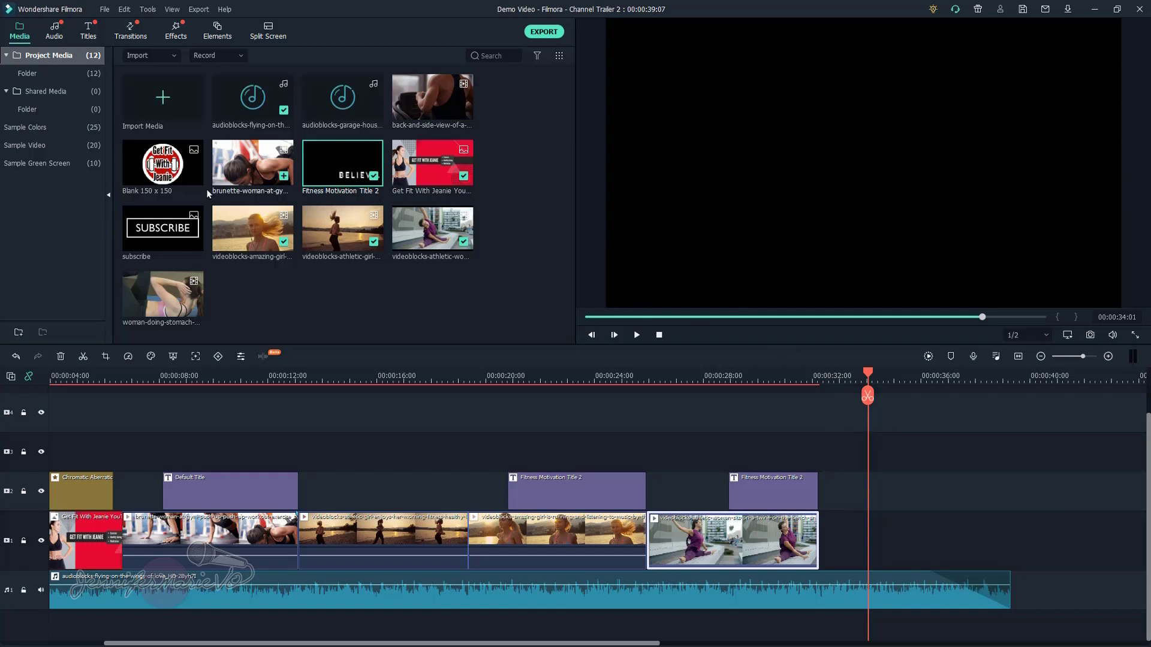
drag(169, 175, 662, 450)
click(669, 370)
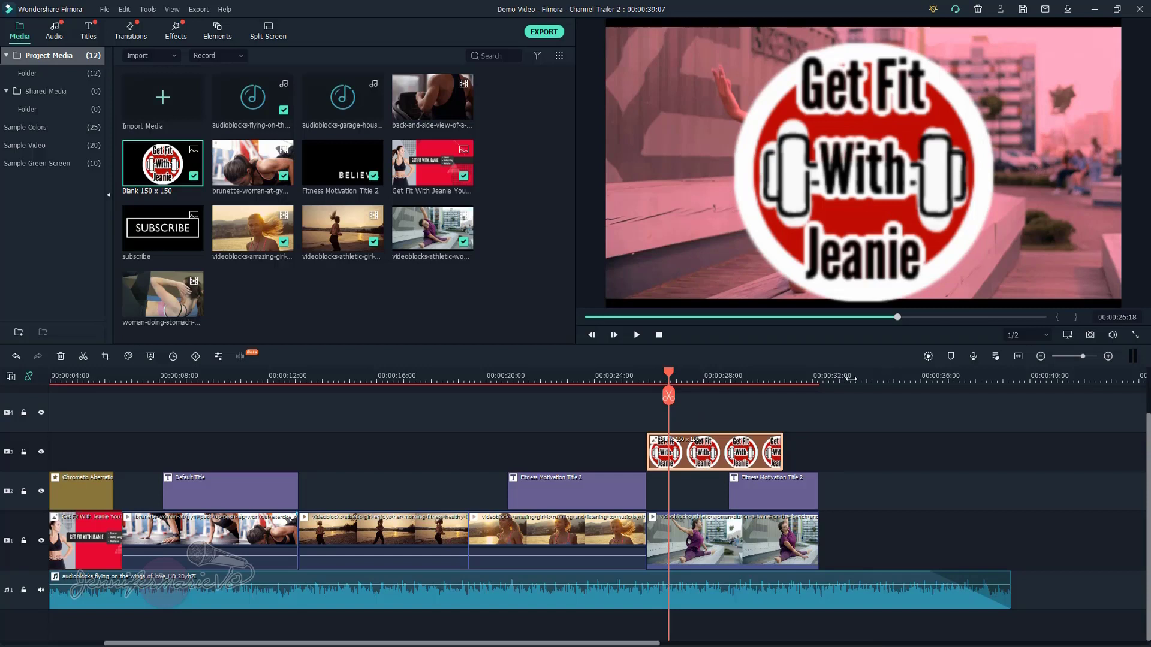
drag(723, 454, 912, 455)
- Shrink the logo to a small badge centered in the frame's upper half and extend its clip to the music's end
click(851, 368)
click(860, 375)
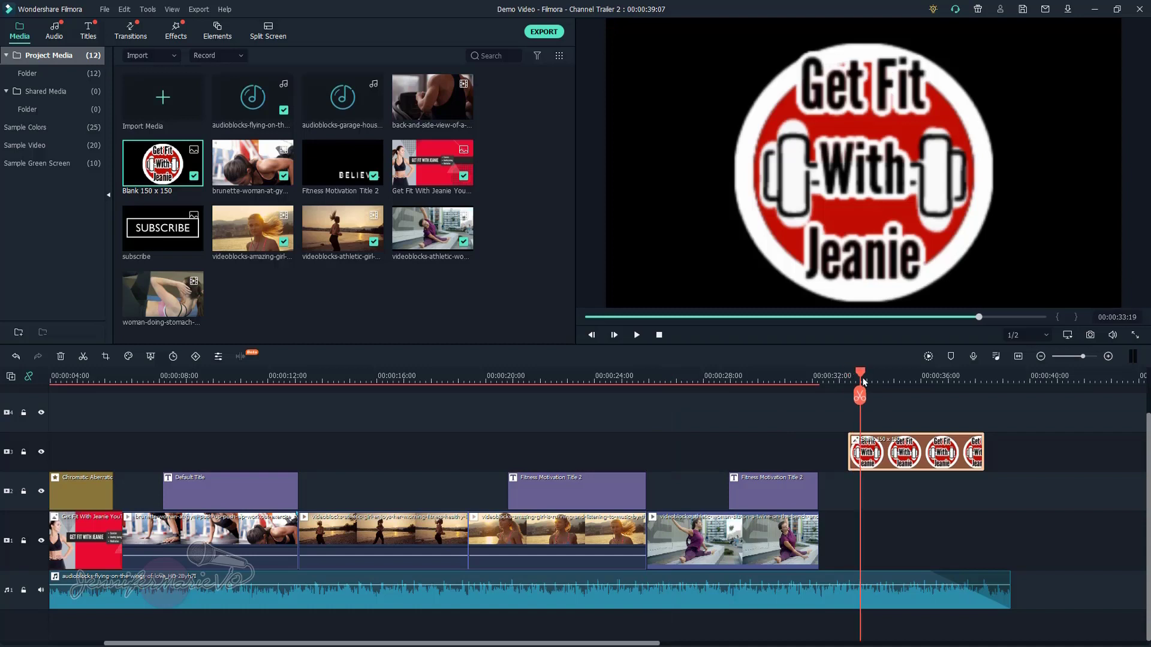
click(908, 177)
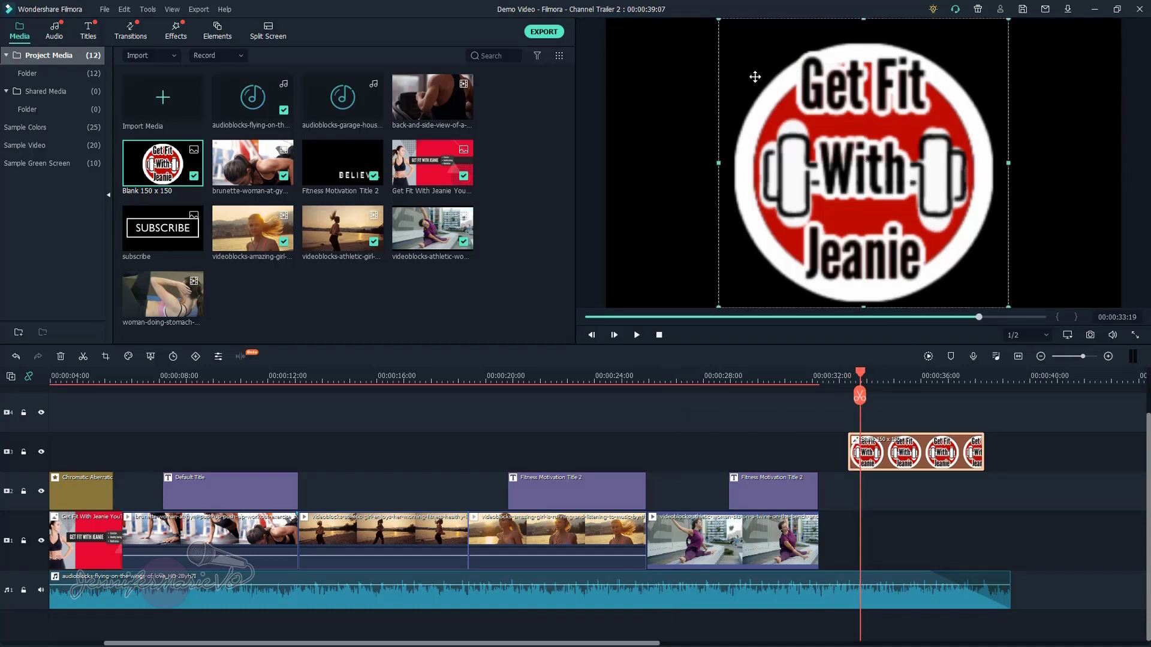
drag(719, 20, 863, 150)
click(814, 116)
click(834, 135)
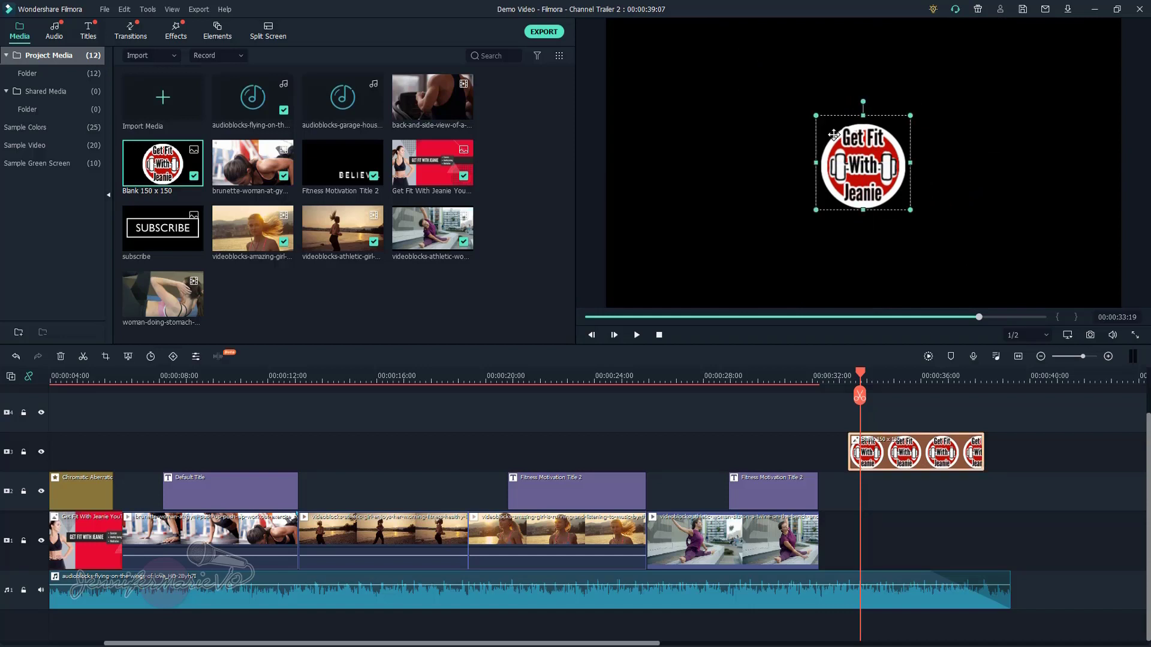
drag(815, 116, 828, 129)
drag(875, 168, 868, 121)
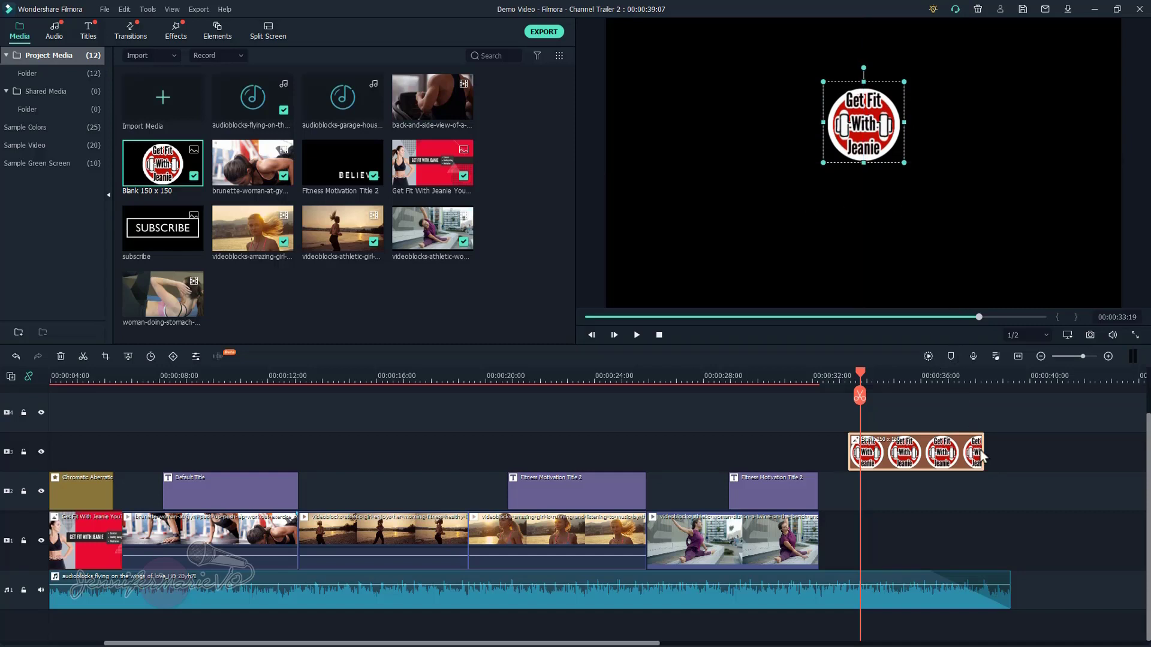
drag(984, 452, 1010, 453)
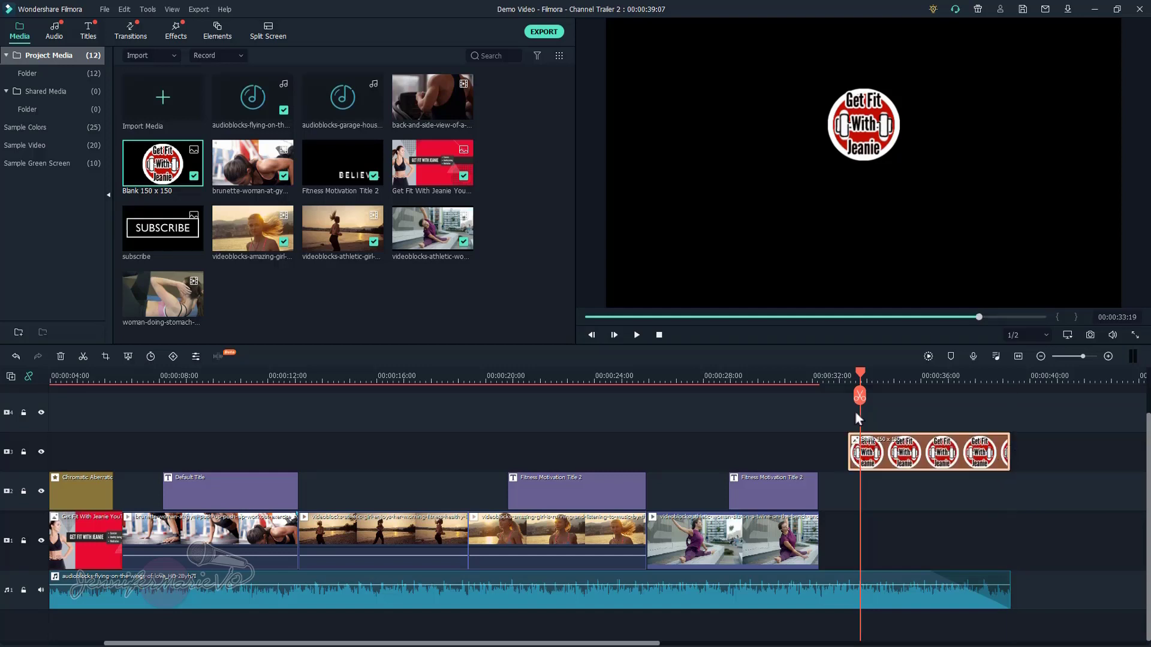
- Apply the Vortex In preset animation to the logo clip and preview it
double_click(906, 457)
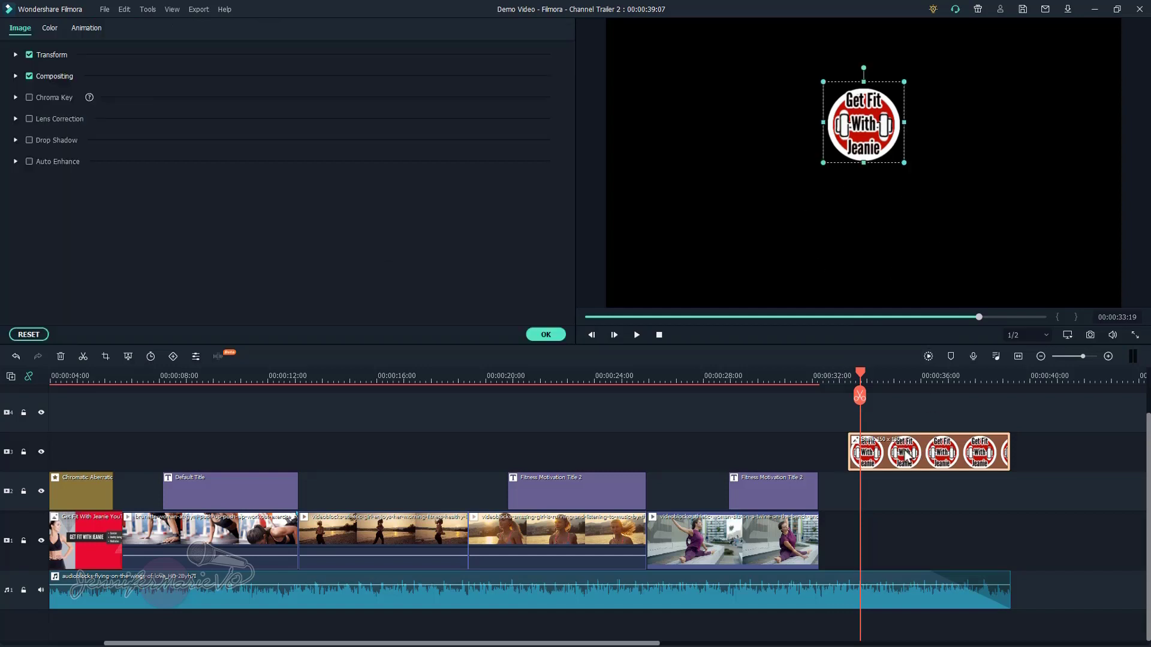
click(93, 27)
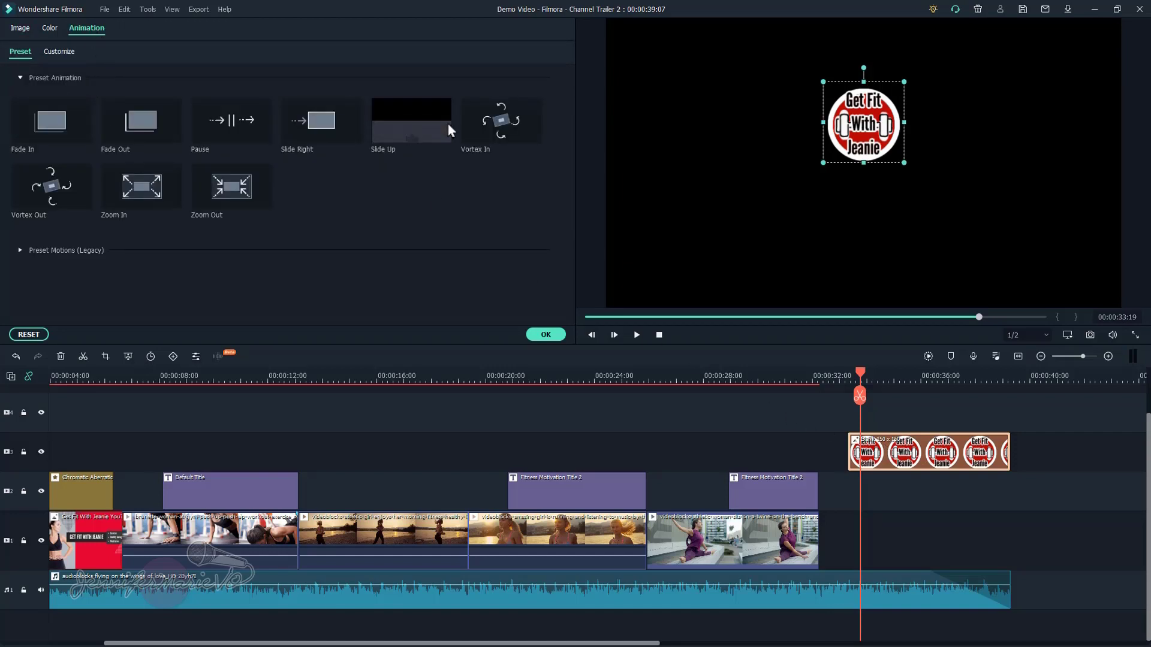
click(21, 252)
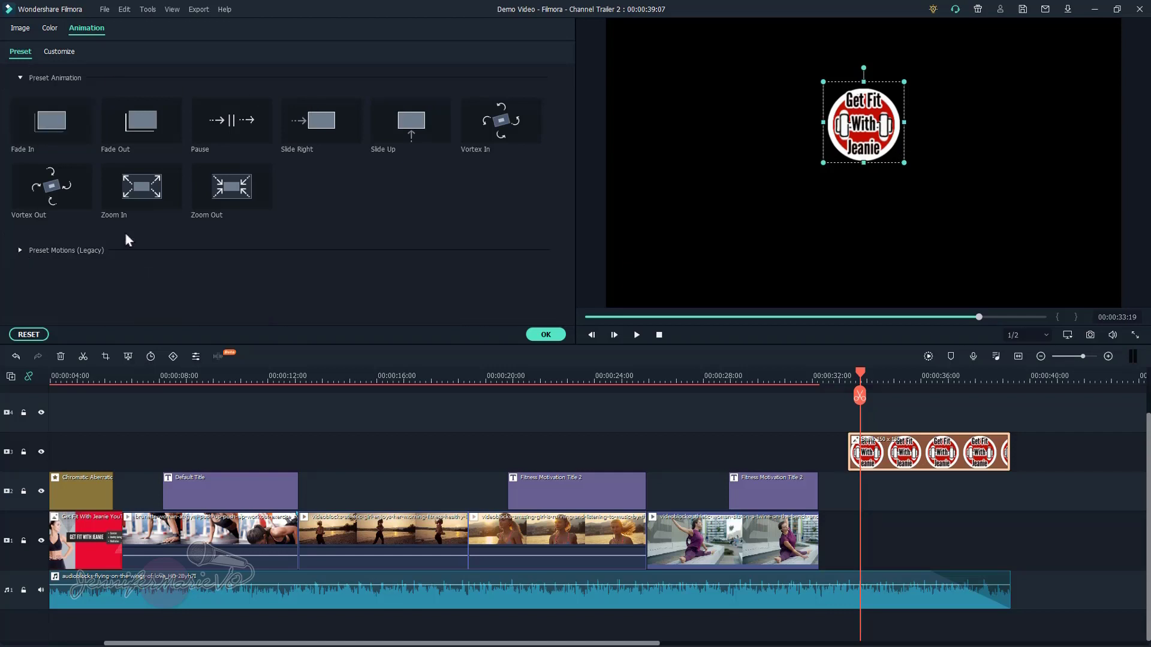
double_click(493, 137)
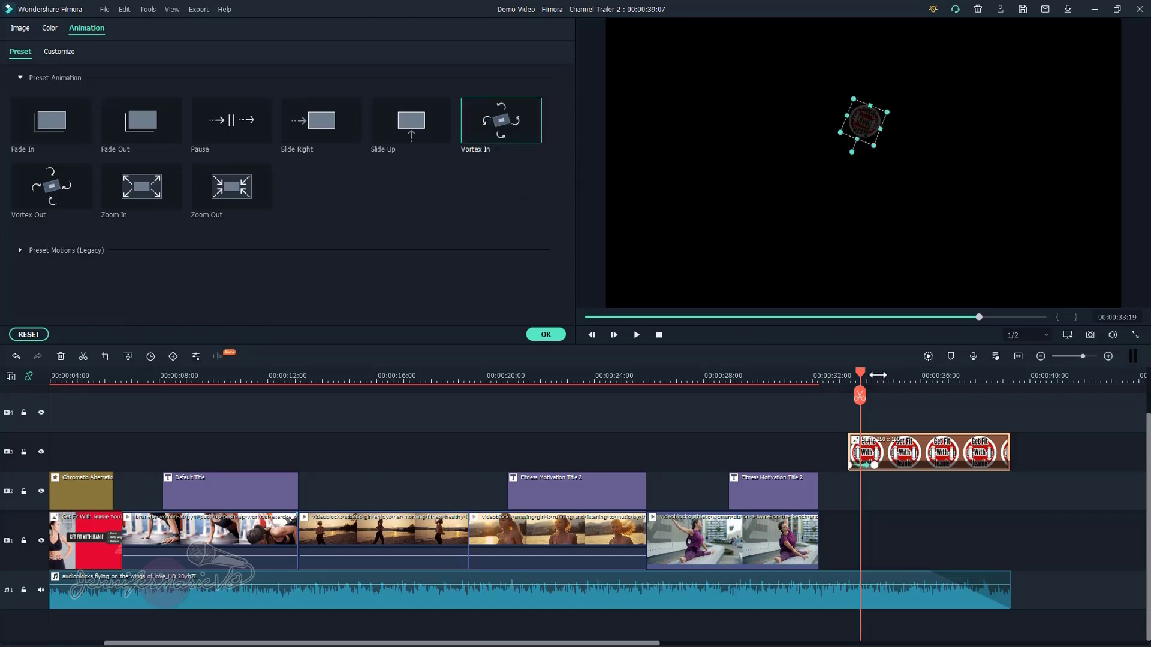
drag(861, 372, 843, 372)
click(637, 337)
click(637, 335)
- Lengthen the logo's Vortex In animation to end at about 37.5 seconds and play it back
drag(877, 466, 963, 469)
click(856, 377)
drag(855, 379, 847, 378)
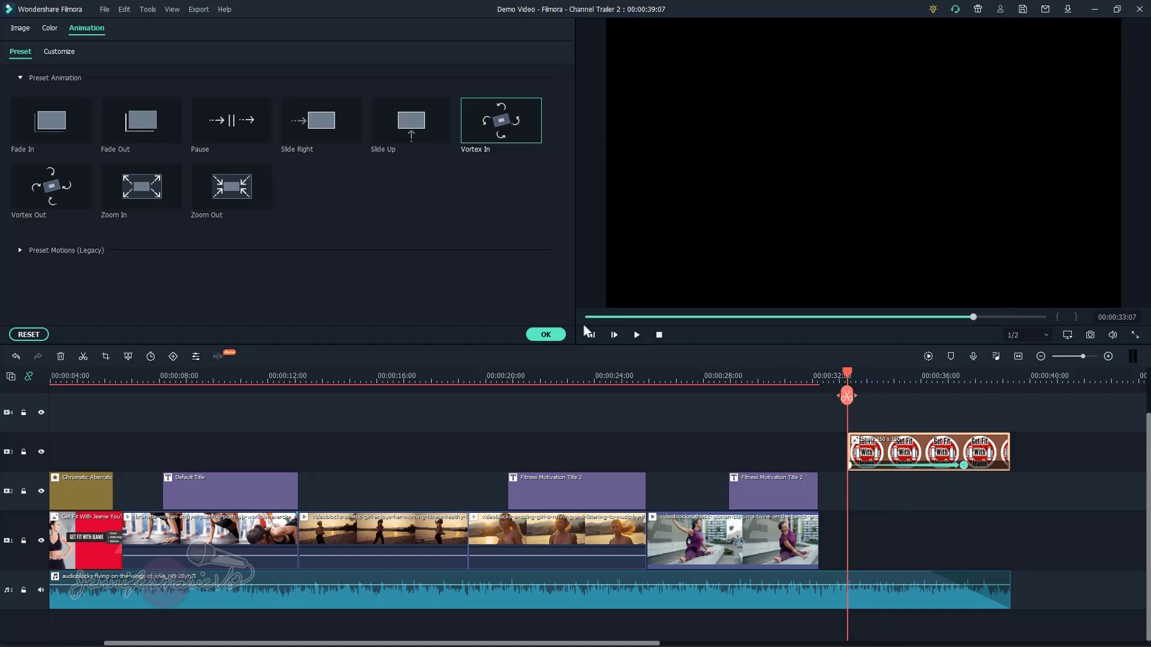
click(635, 336)
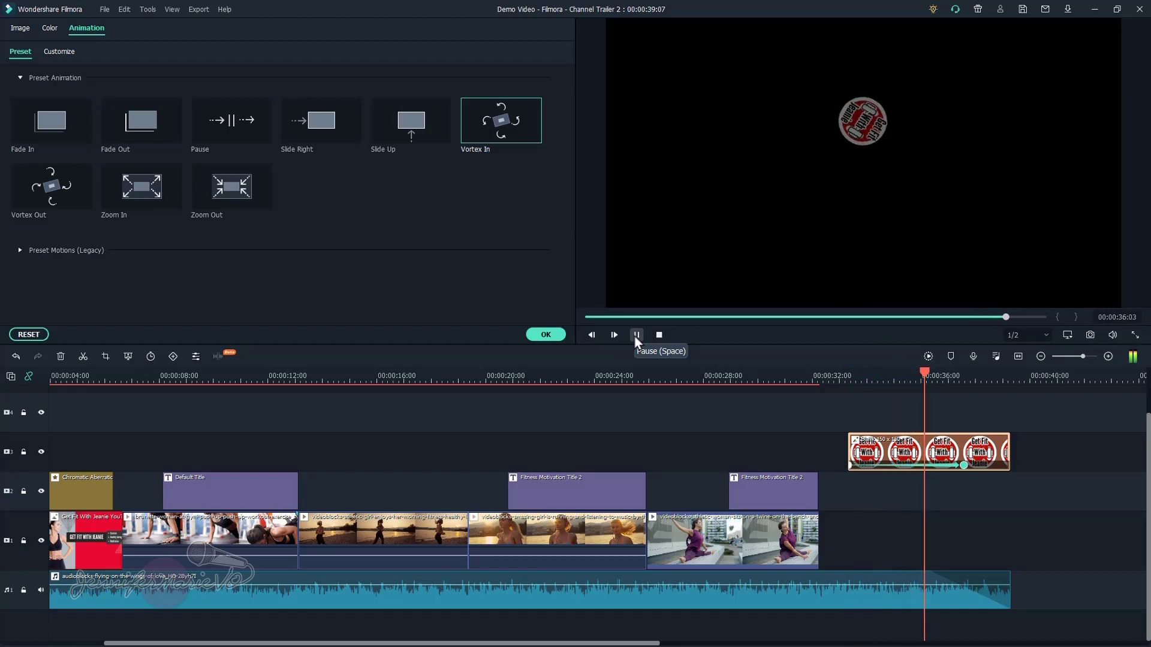
click(637, 335)
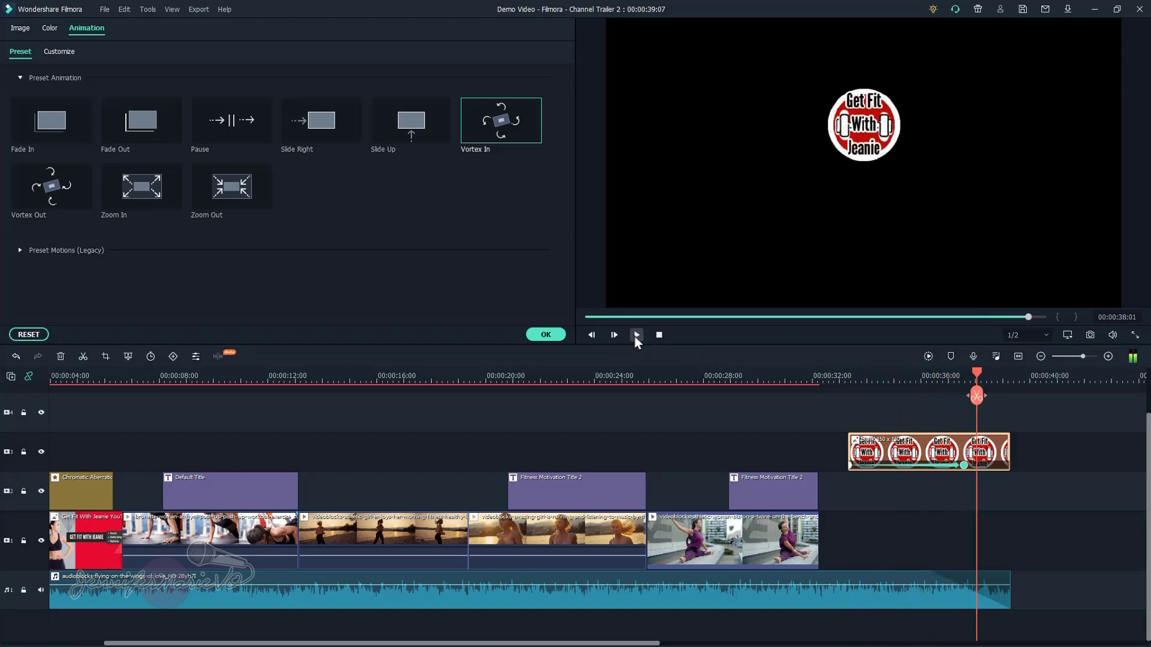
- Shorten the logo's Vortex In animation to end at about 35 seconds, scrub through its start and accept it
drag(963, 466, 896, 474)
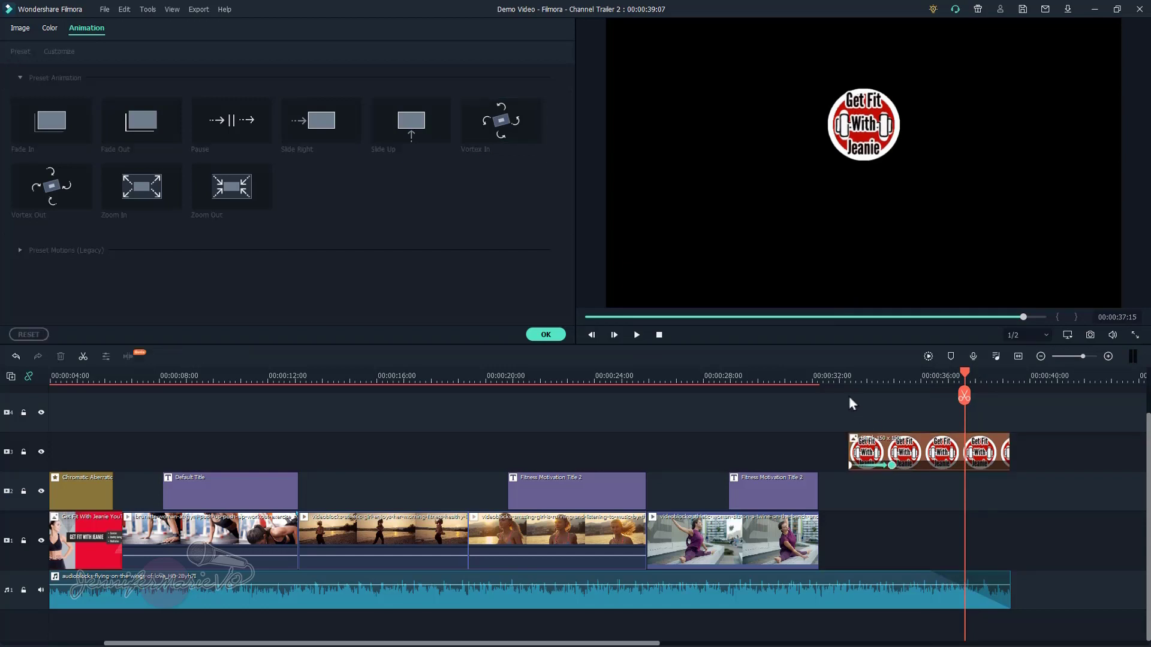
click(838, 371)
drag(841, 372, 866, 372)
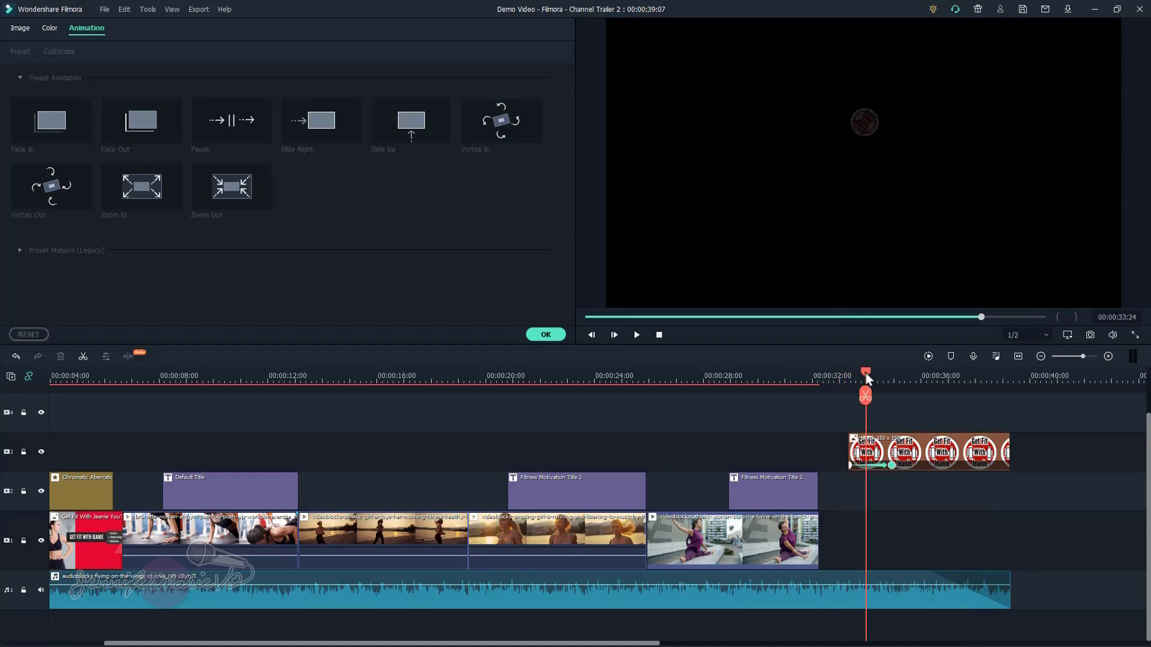
click(551, 335)
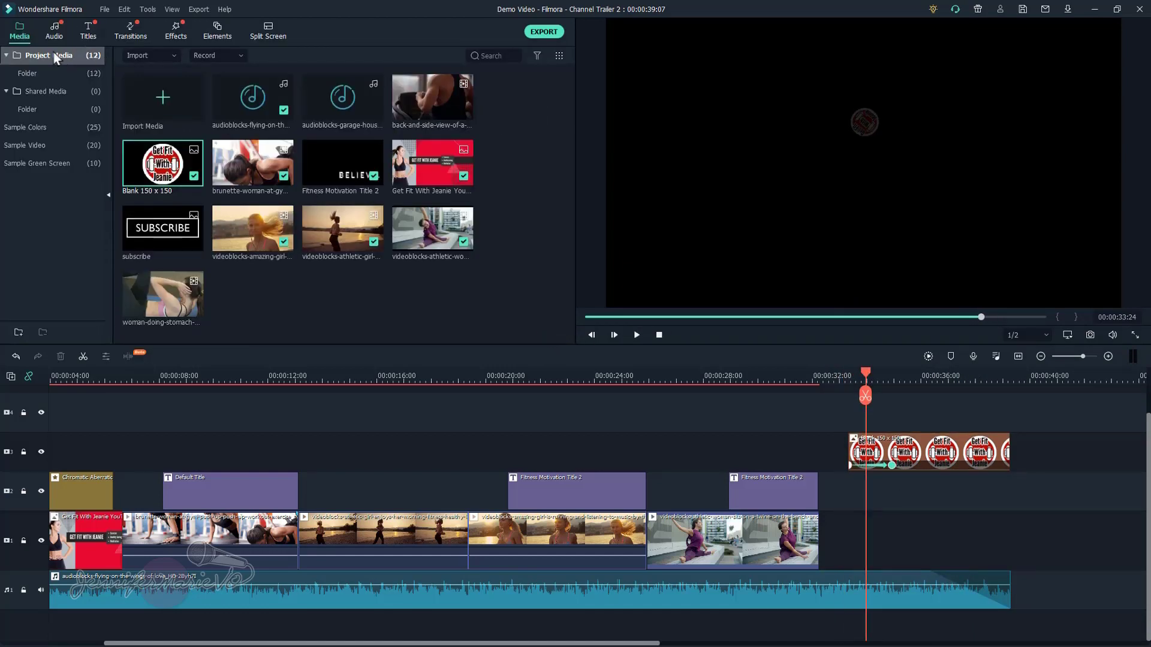
- Browse the included elements and the Filmstock Channel Subscribe pack for subscribe graphics
click(18, 34)
click(214, 40)
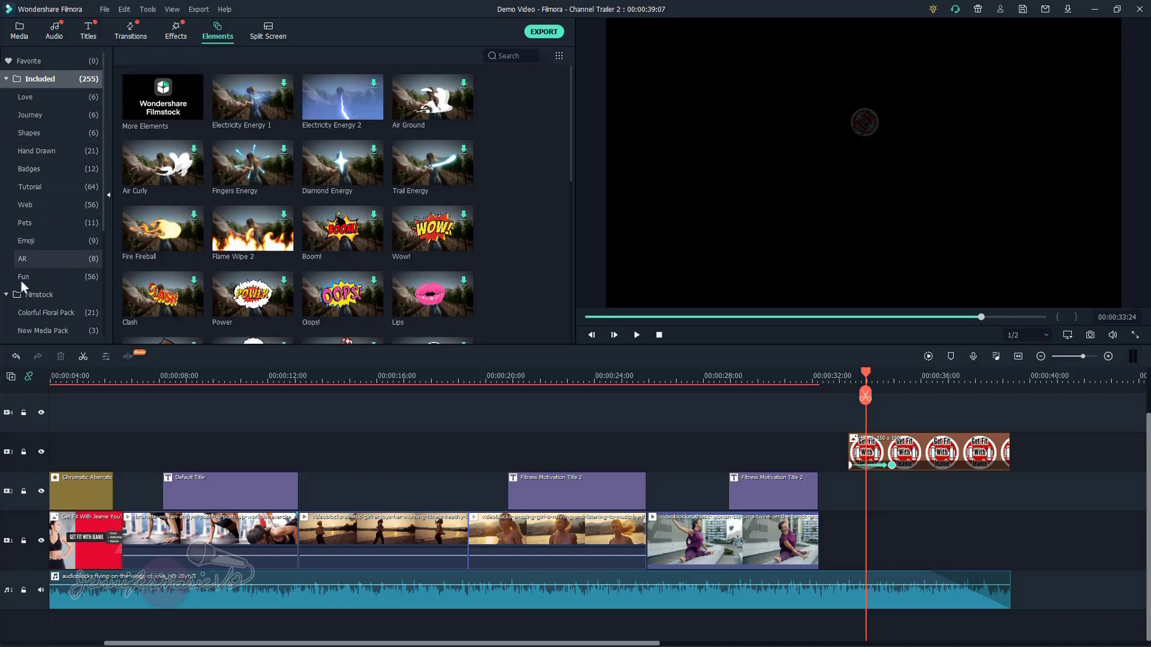
click(4, 79)
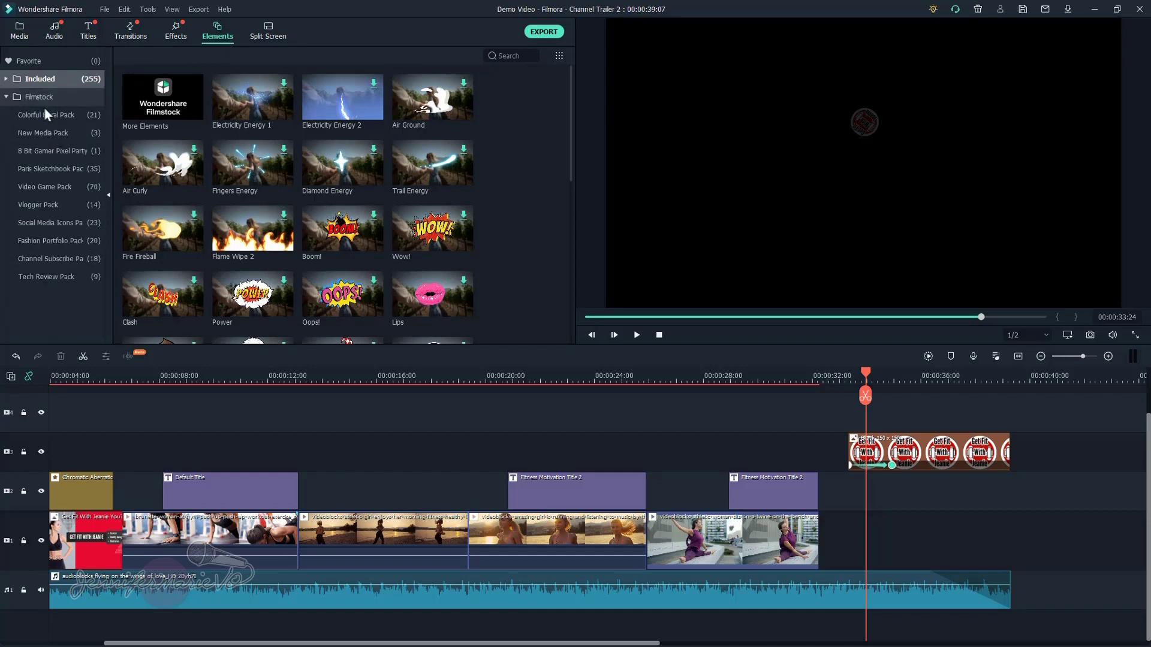
click(43, 260)
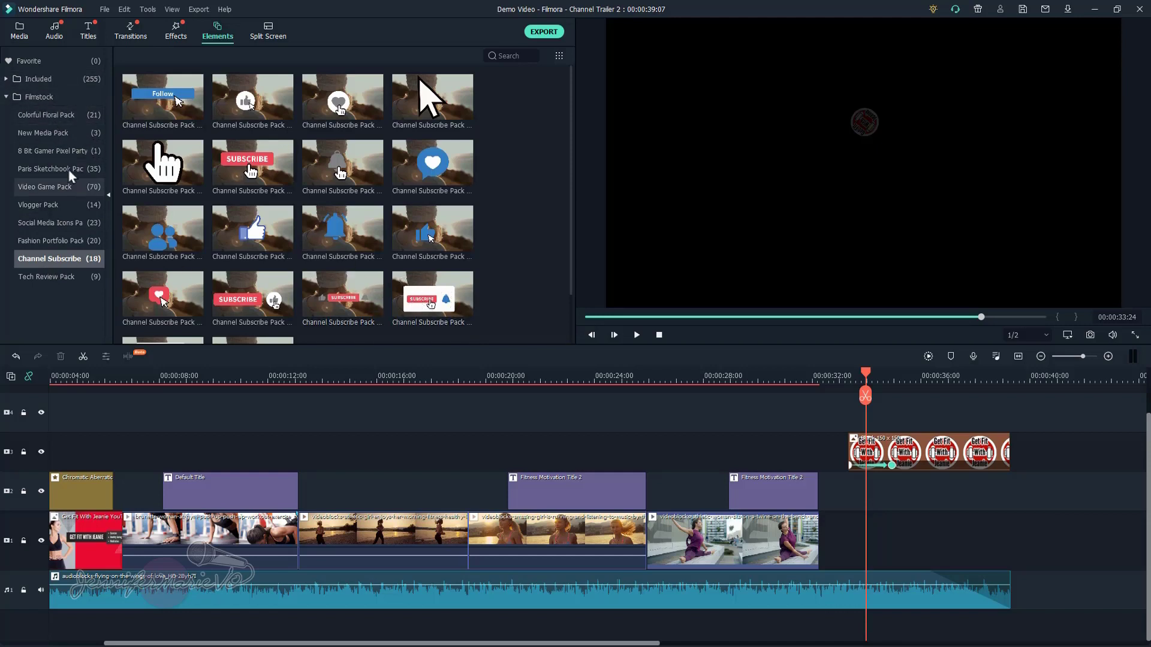
click(49, 79)
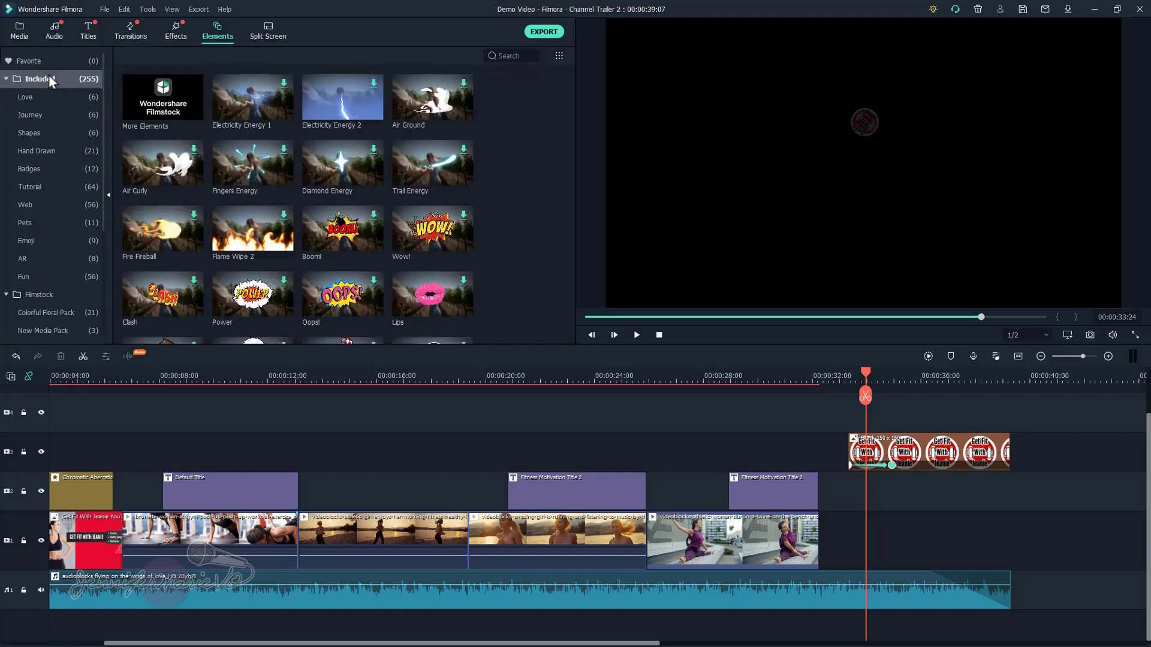
- Place the subscribe image on the title track from about 34 seconds and shrink it to sit beneath the logo
click(20, 38)
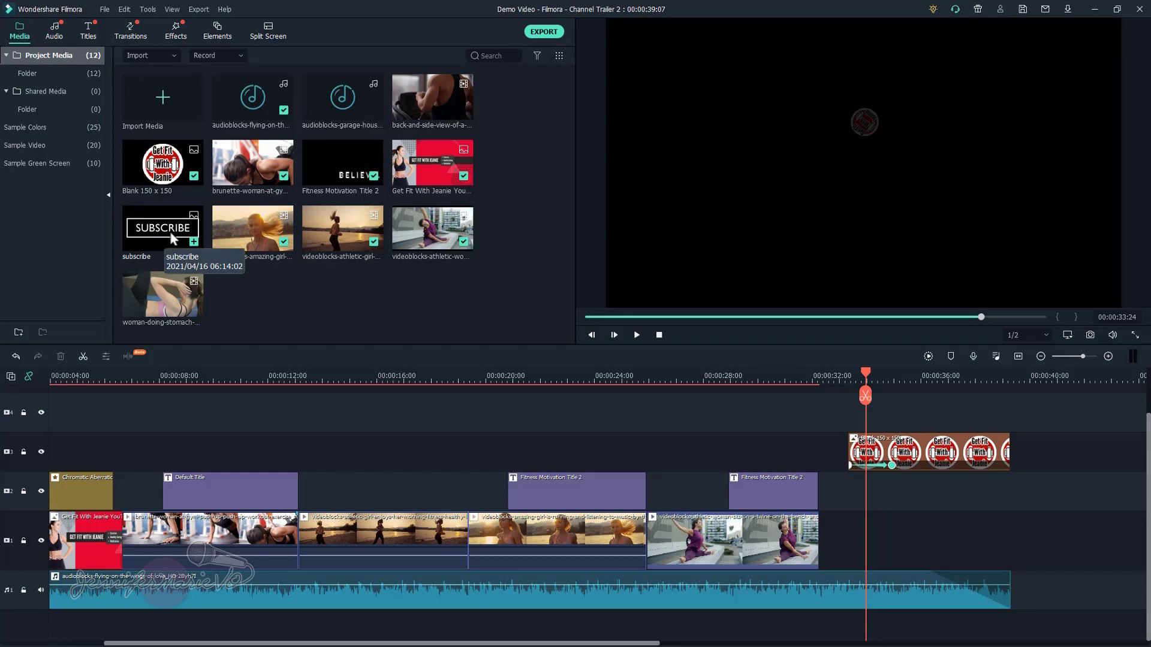
drag(144, 229, 859, 491)
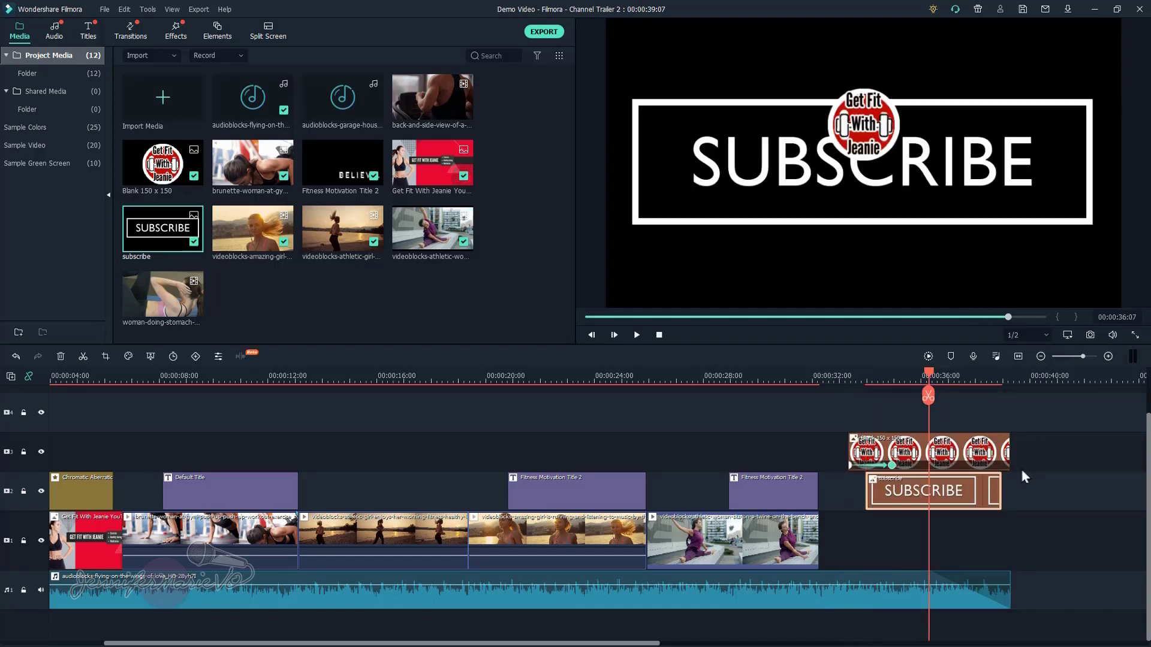
mouse_move(1118, 79)
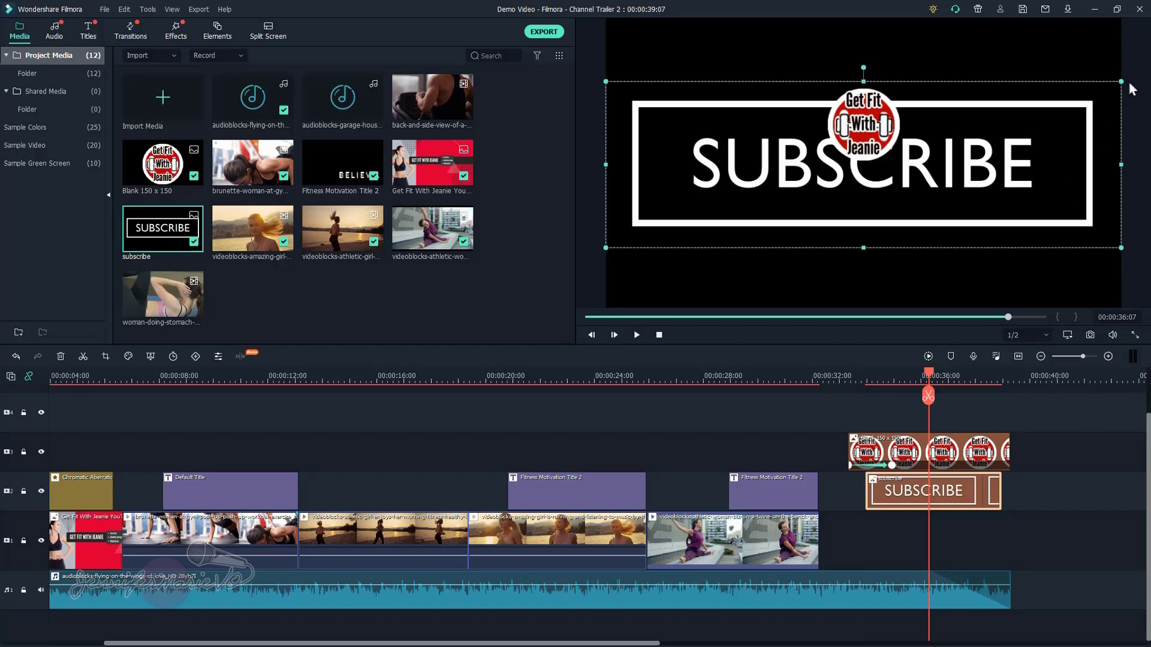
drag(1120, 82, 906, 225)
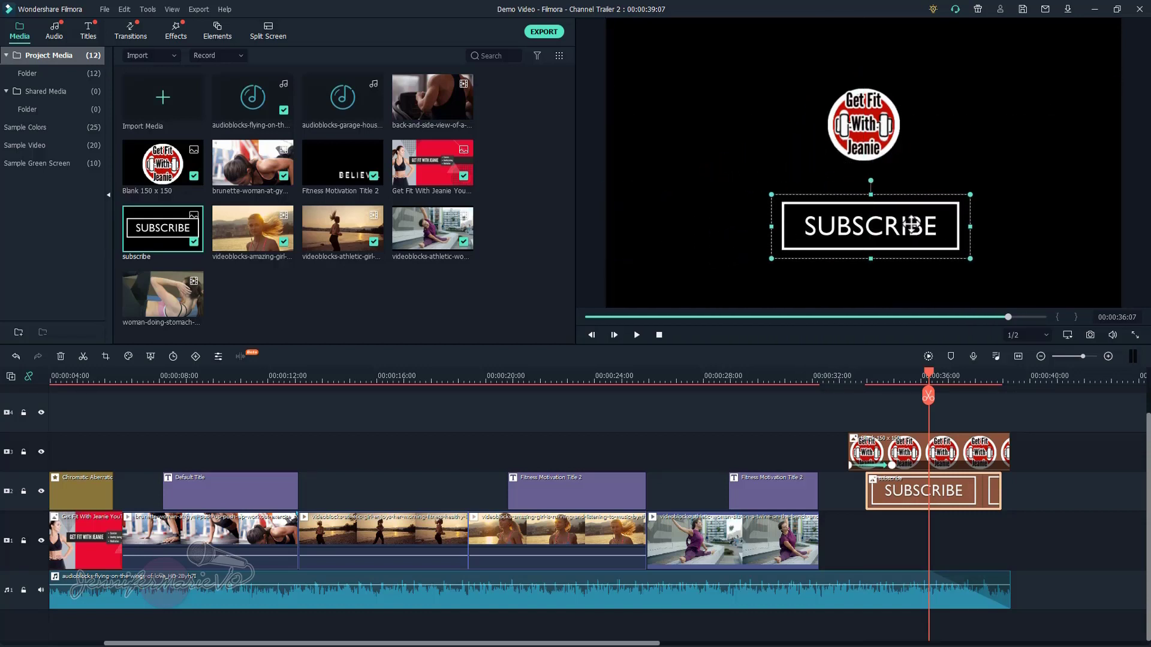